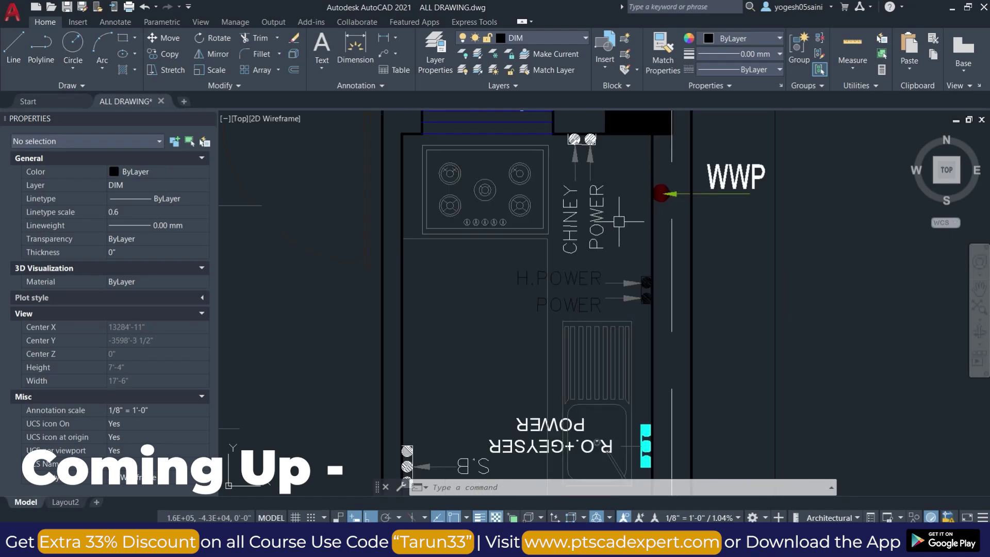
Choose the Horizontal option for a construction line through the door-window schedule openings
text(h)
key(Return)
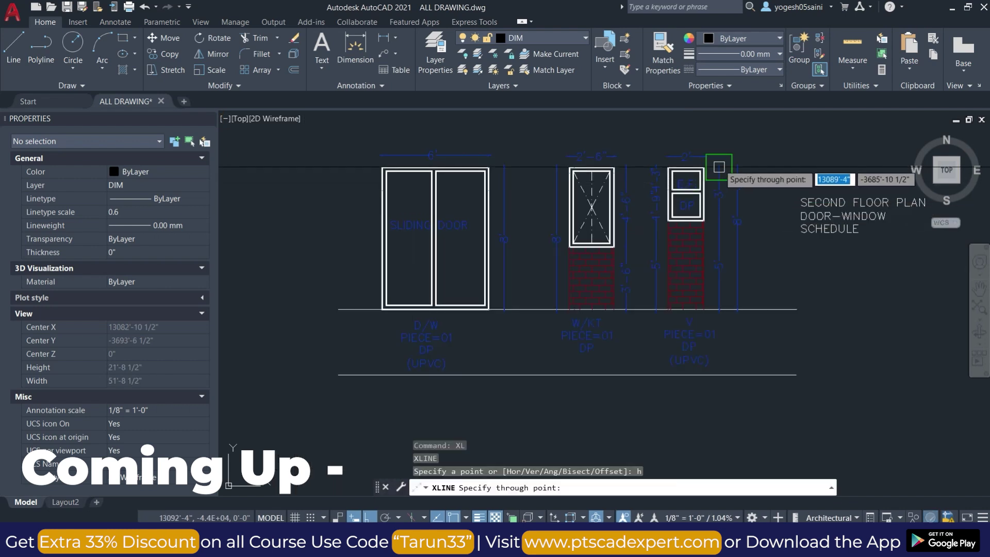
scroll(719, 166, up, 3)
scroll(693, 171, down, 4)
scroll(773, 211, down, 2)
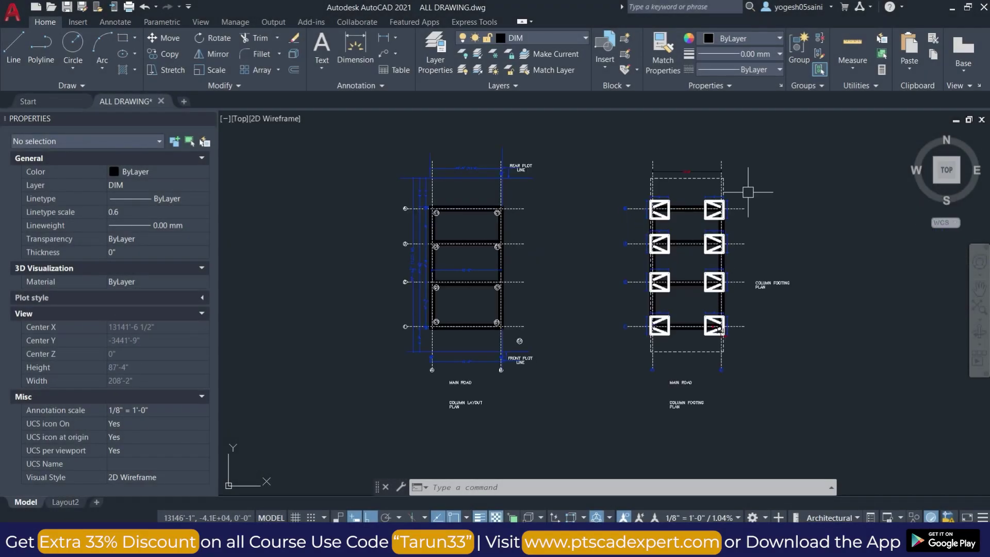
Zoom to the top-left footing and place its 0'-9" linear dimension
scroll(760, 277, up, 3)
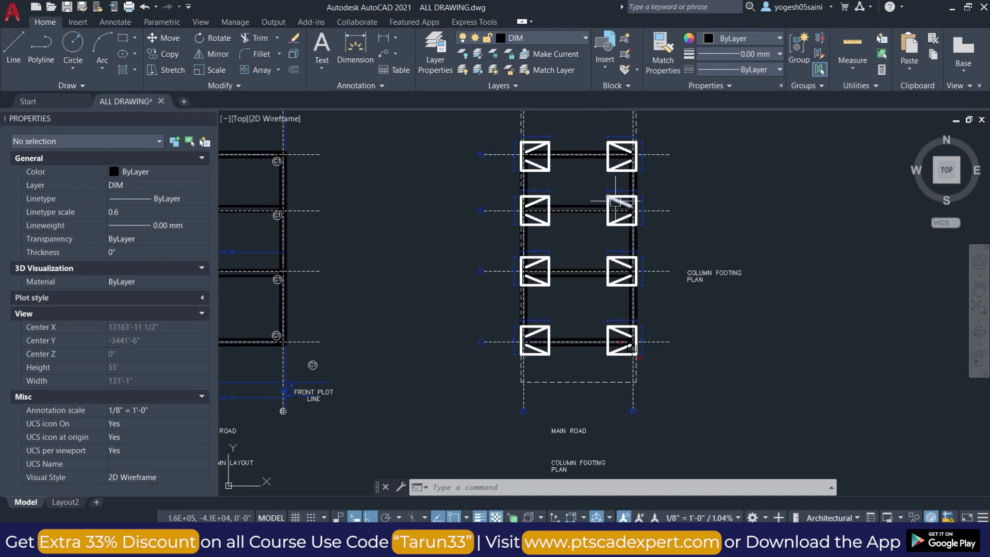
scroll(516, 155, up, 10)
click(540, 141)
middle_drag(592, 166, 530, 254)
text(dli)
key(Return)
click(538, 228)
click(535, 263)
click(592, 250)
Add the 1'-3" linear dimension above the top-left footing
key(Return)
click(529, 228)
click(478, 229)
key(Escape)
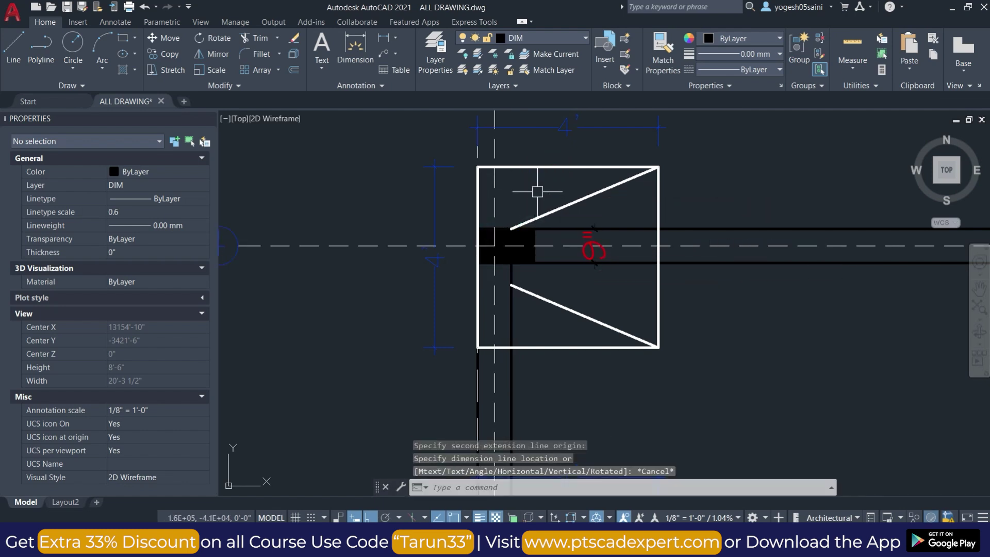
scroll(539, 211, down, 2)
scroll(539, 211, up, 4)
key(Return)
click(534, 213)
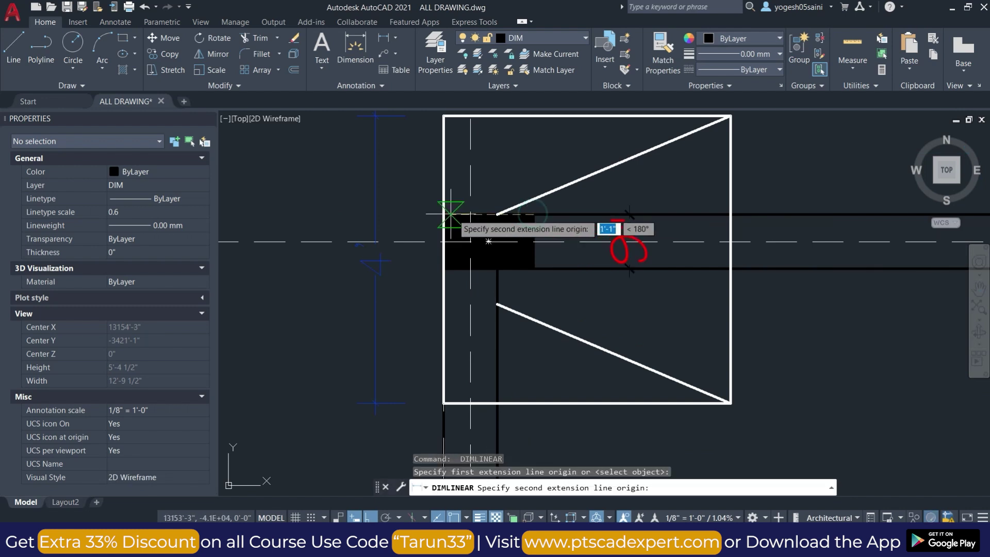
click(447, 214)
click(452, 172)
key(Escape)
Zoom out and shift the column footing plans up to review the dimensions
scroll(527, 188, down, 1)
scroll(517, 217, down, 2)
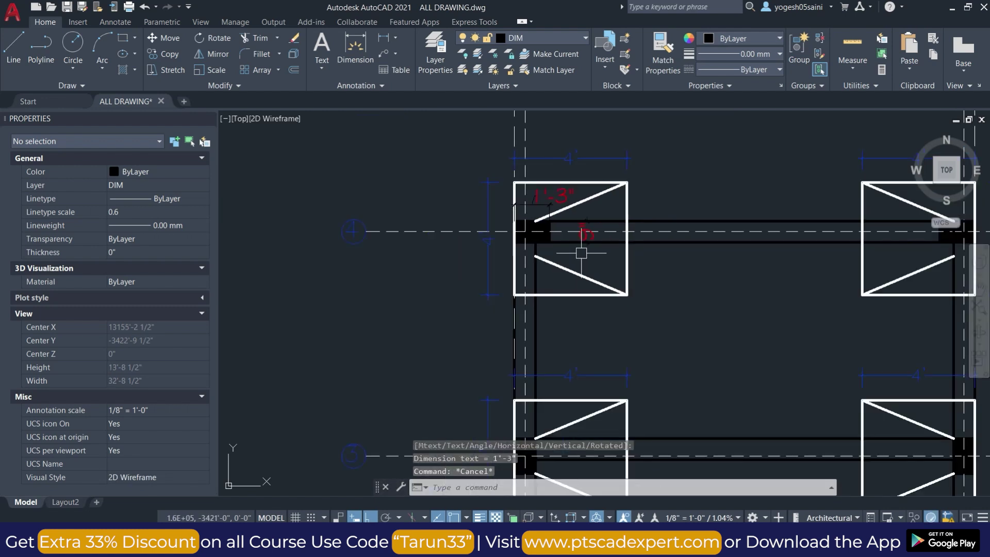
scroll(619, 279, down, 1)
scroll(652, 300, down, 4)
scroll(752, 336, up, 2)
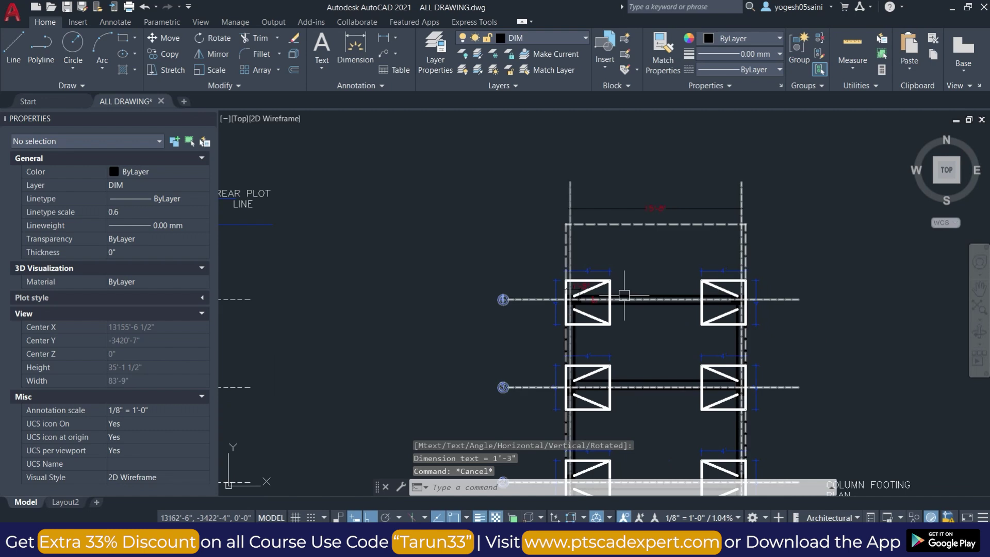
scroll(671, 310, up, 1)
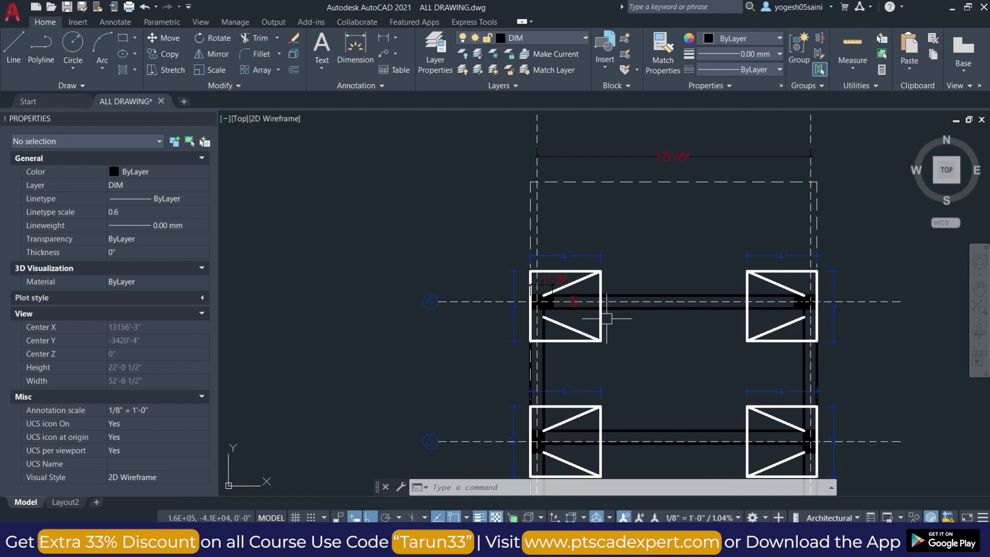
scroll(629, 332, down, 2)
middle_drag(641, 347, 635, 295)
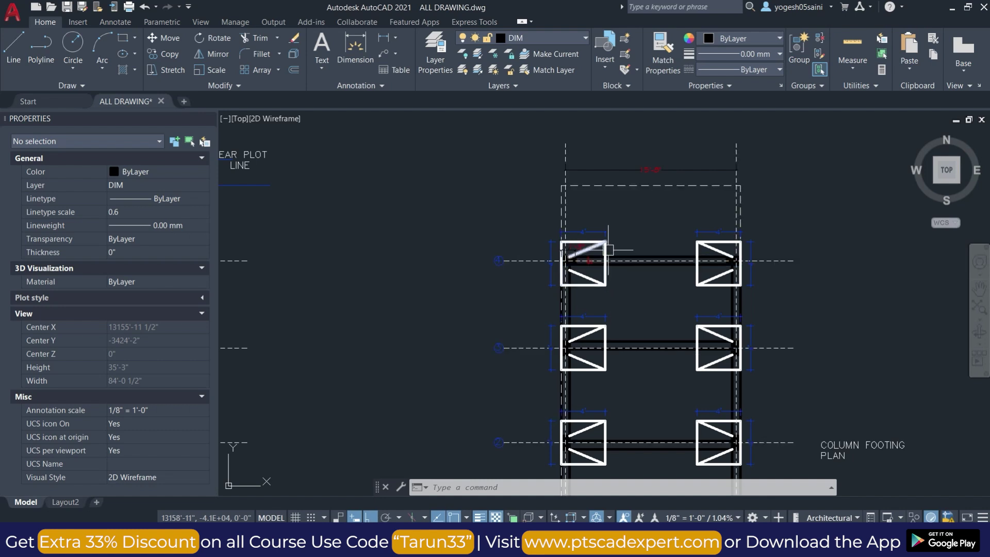
scroll(611, 315, down, 2)
middle_drag(630, 331, 635, 287)
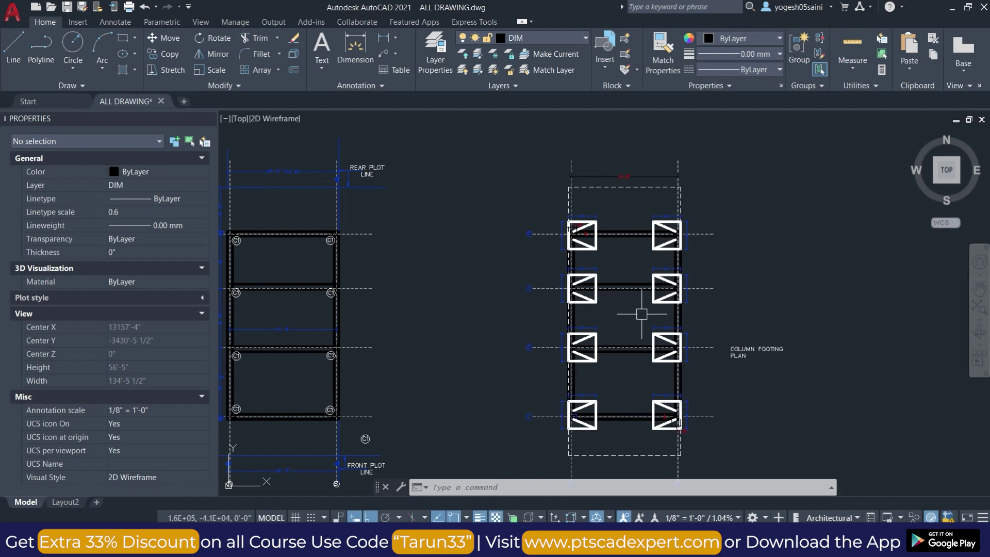
scroll(647, 328, up, 3)
scroll(724, 335, down, 5)
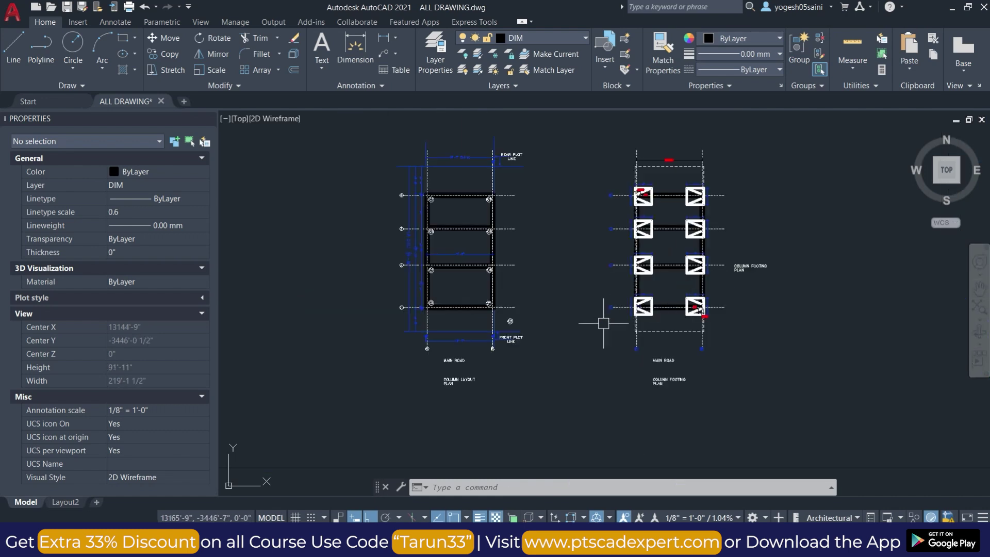
Pan across the tie beam and footing plan to show grid lines 1–3
middle_drag(725, 334, 381, 342)
scroll(818, 354, up, 4)
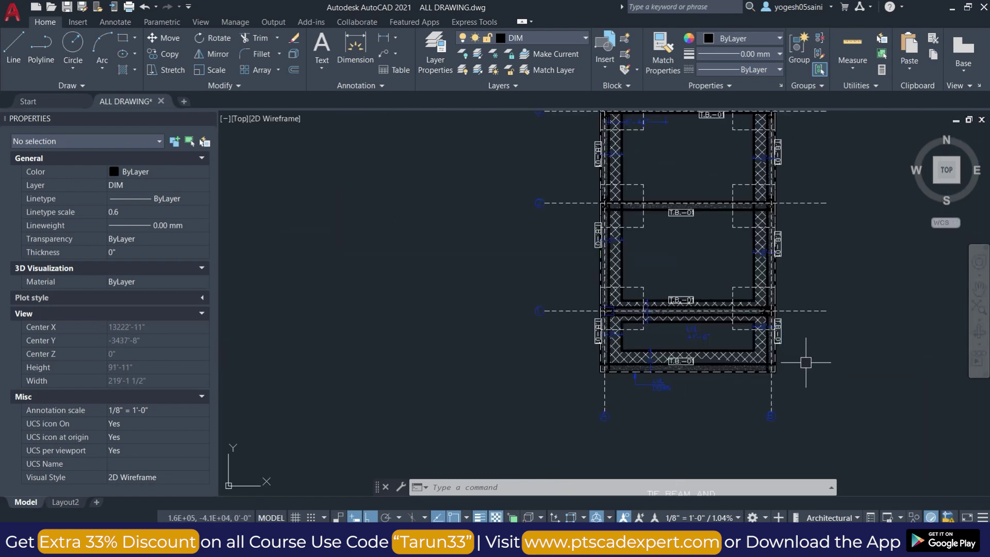
scroll(614, 375, up, 2)
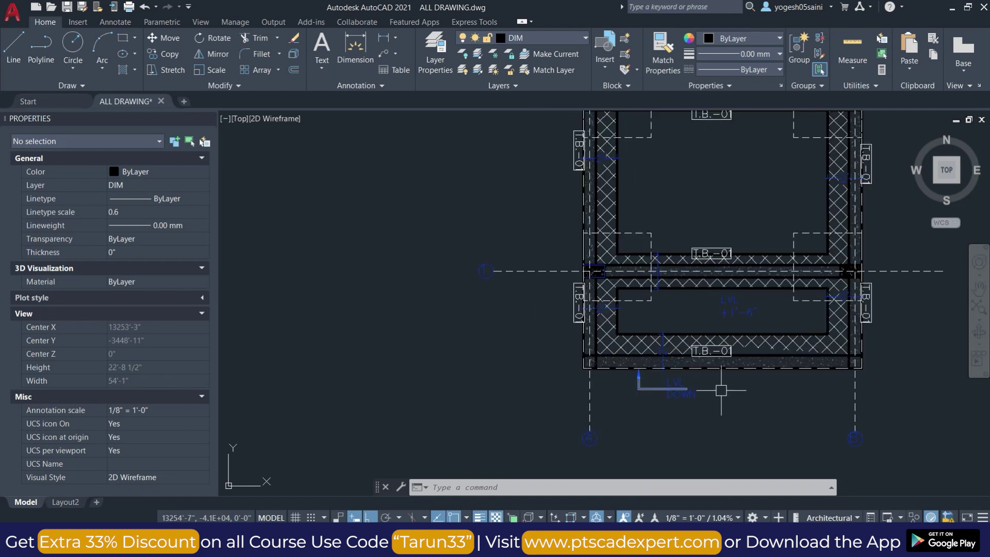
middle_drag(721, 391, 671, 391)
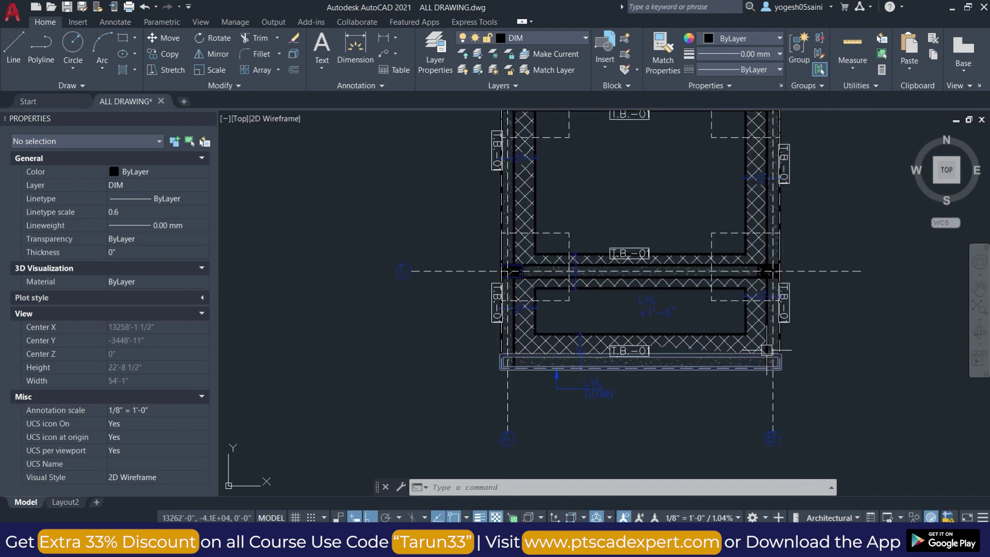
mouse_move(521, 113)
middle_down()
mouse_move(504, 224)
mouse_move(506, 368)
middle_up()
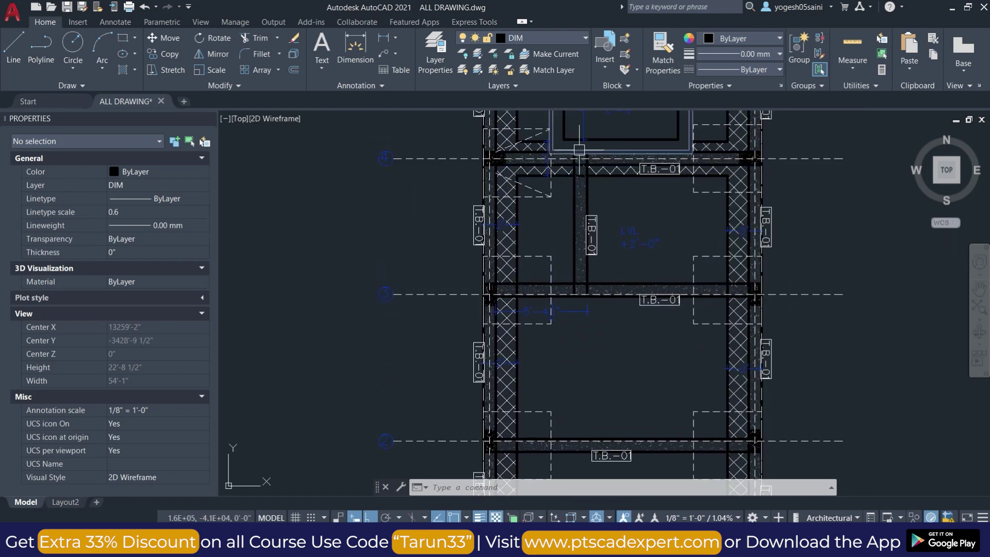
scroll(576, 227, down, 5)
scroll(699, 199, up, 1)
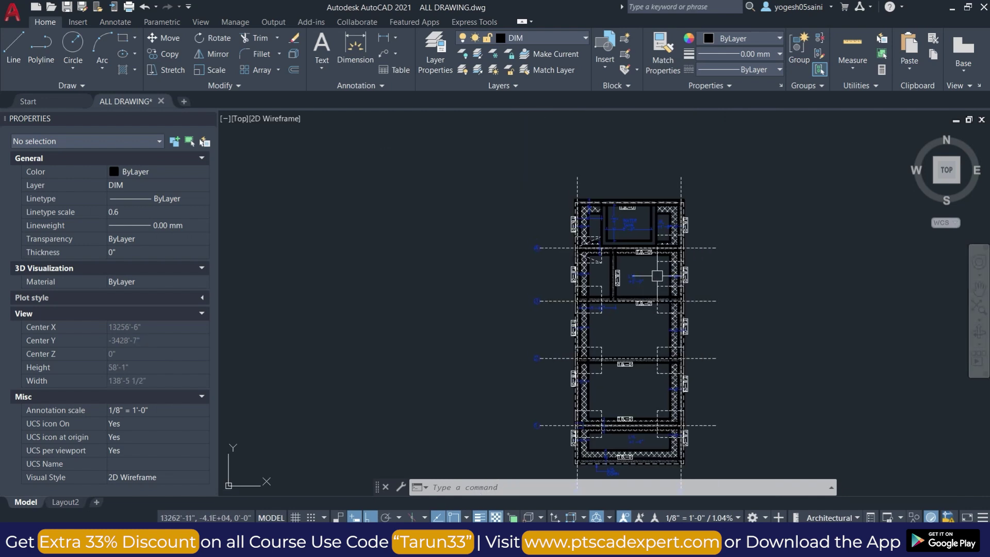
scroll(699, 198, up, 4)
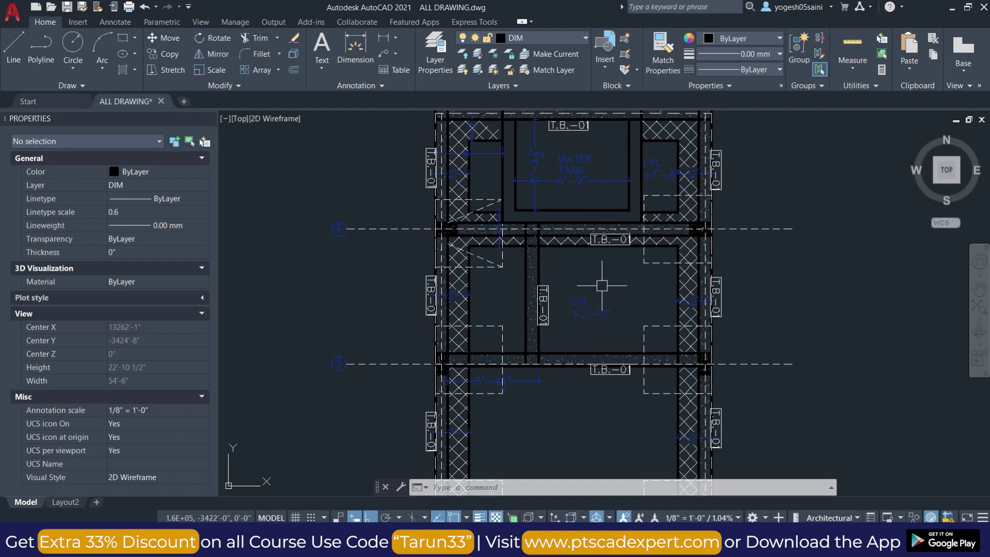
Reposition over the footing plans, then zoom out toward the ground floor sheets
scroll(603, 280, down, 5)
scroll(783, 290, up, 2)
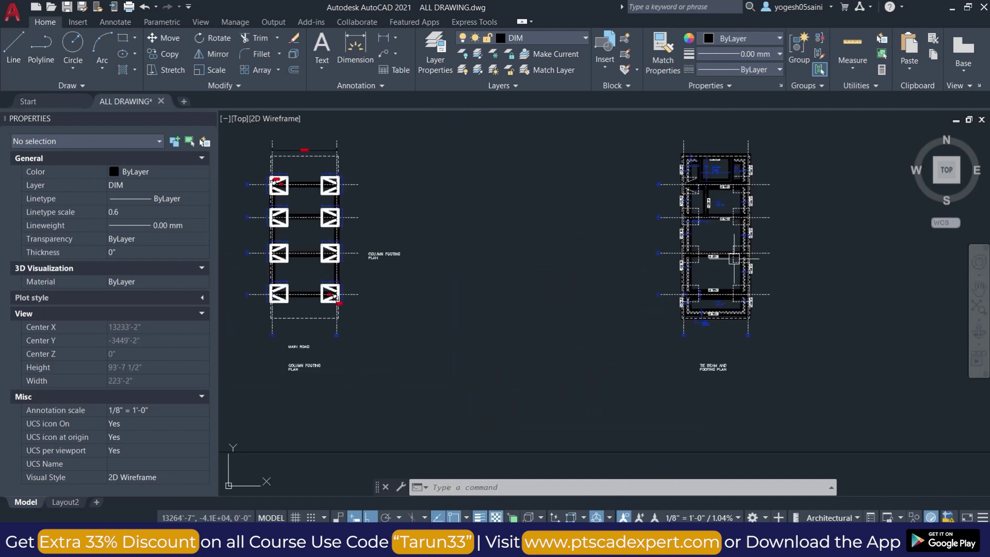
scroll(783, 290, up, 2)
middle_drag(783, 290, 729, 324)
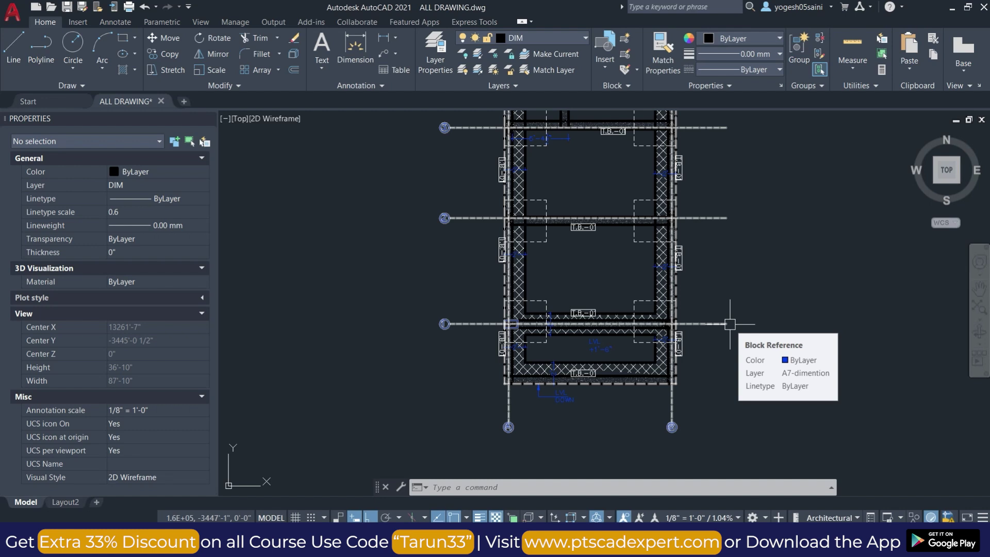
scroll(730, 324, down, 2)
scroll(711, 312, down, 3)
scroll(729, 309, down, 1)
scroll(575, 336, down, 3)
Zoom in on the ground floor plan's balcony, staircase and kitchen area
scroll(487, 390, up, 6)
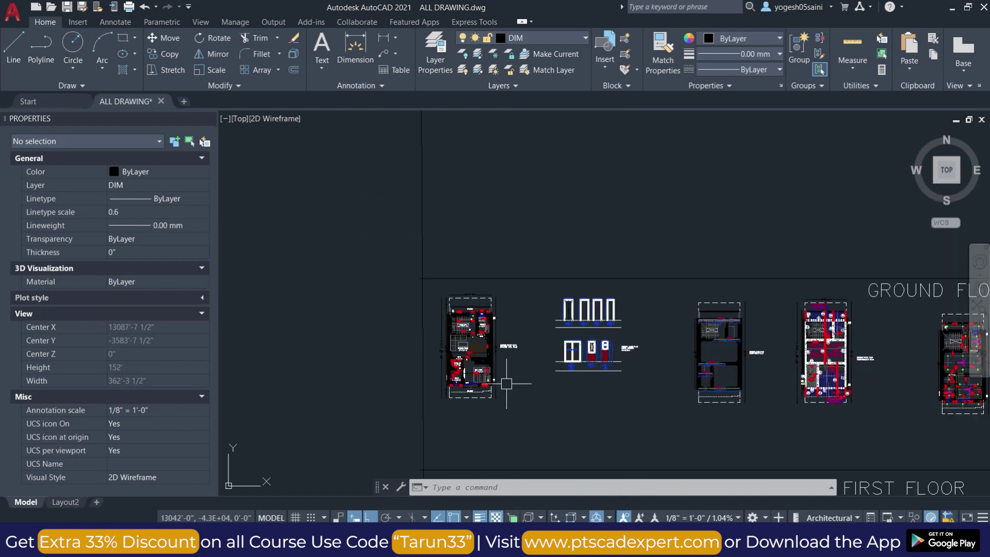
scroll(509, 380, up, 2)
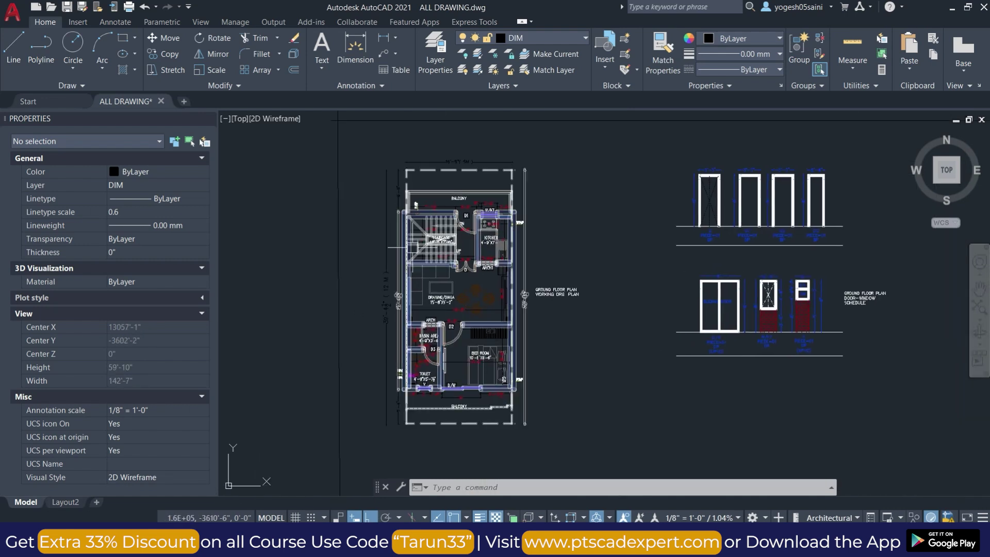
scroll(466, 222, up, 4)
scroll(445, 247, up, 5)
scroll(517, 241, down, 5)
scroll(517, 240, up, 2)
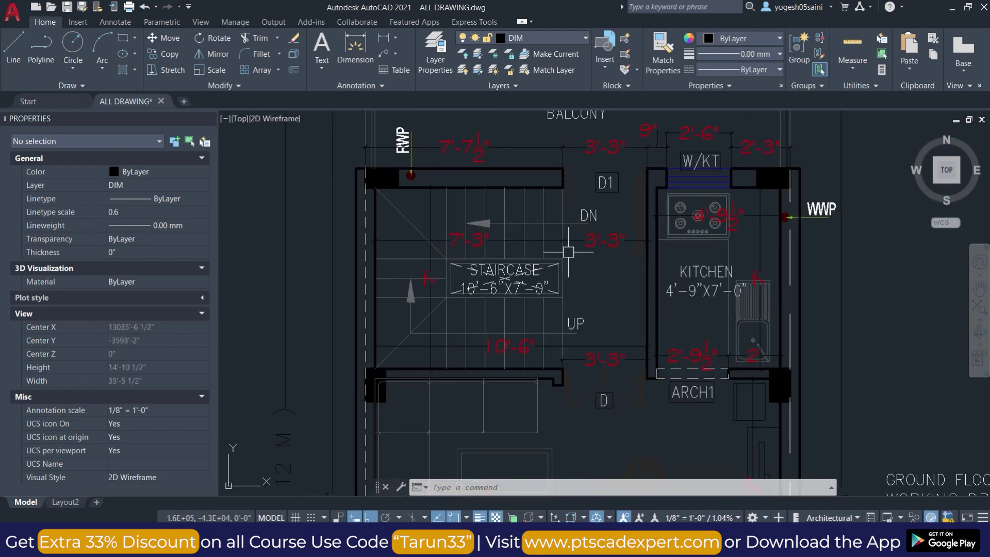
Attempt linear dimensions on the staircase lines, cancelling each one
key(Escape)
key(Escape)
key(Escape)
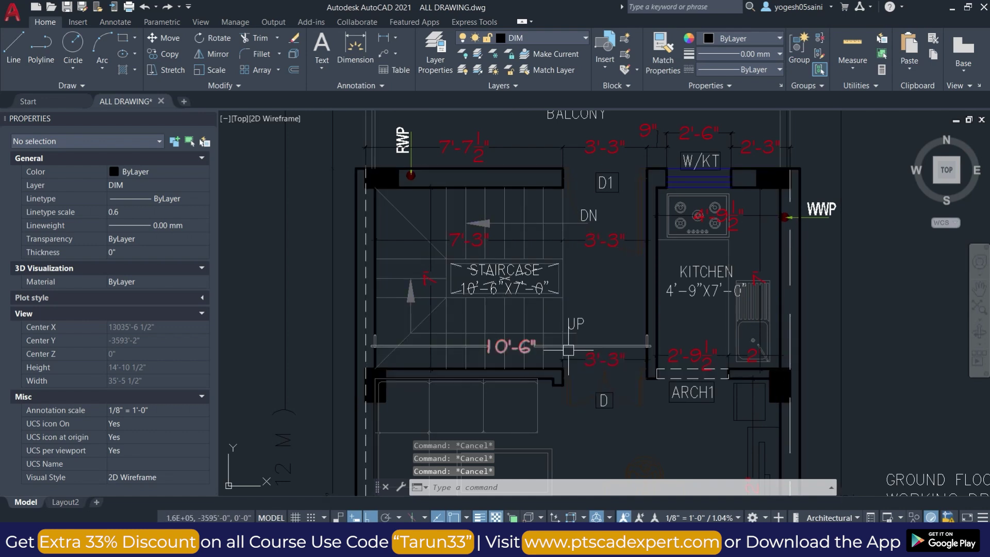
text(di)
key(Return)
key(Return)
scroll(550, 326, up, 2)
click(567, 330)
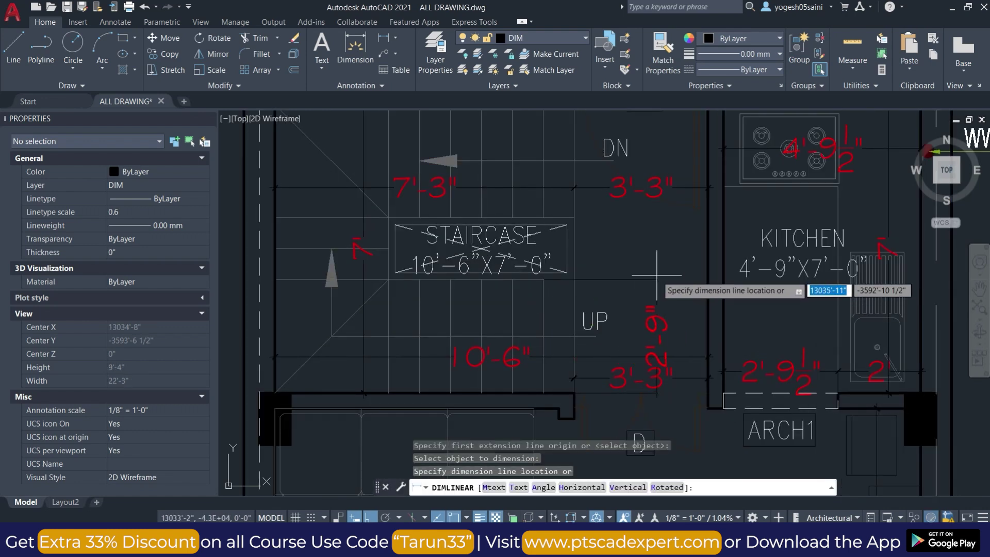
key(Escape)
key(Escape)
middle_drag(614, 288, 643, 317)
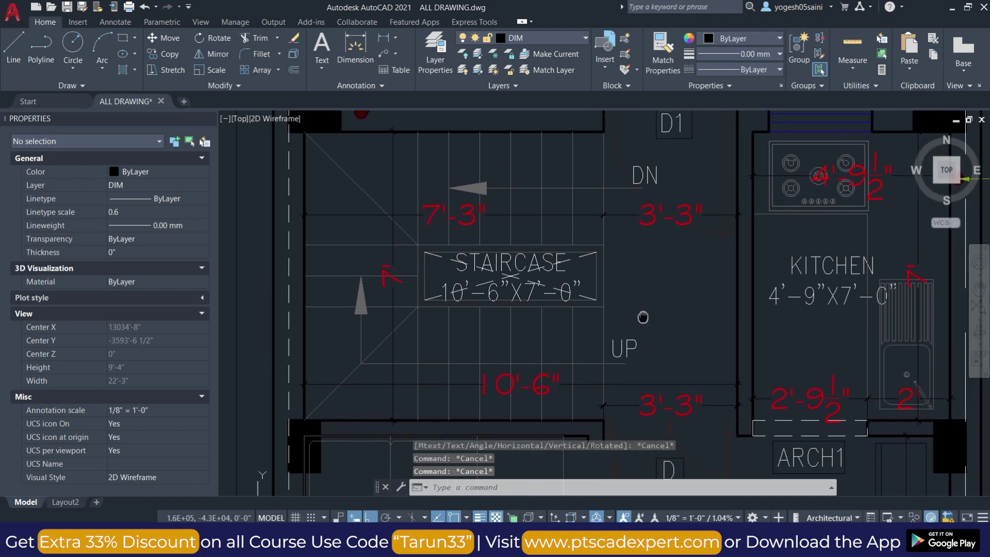
text(i)
key(Return)
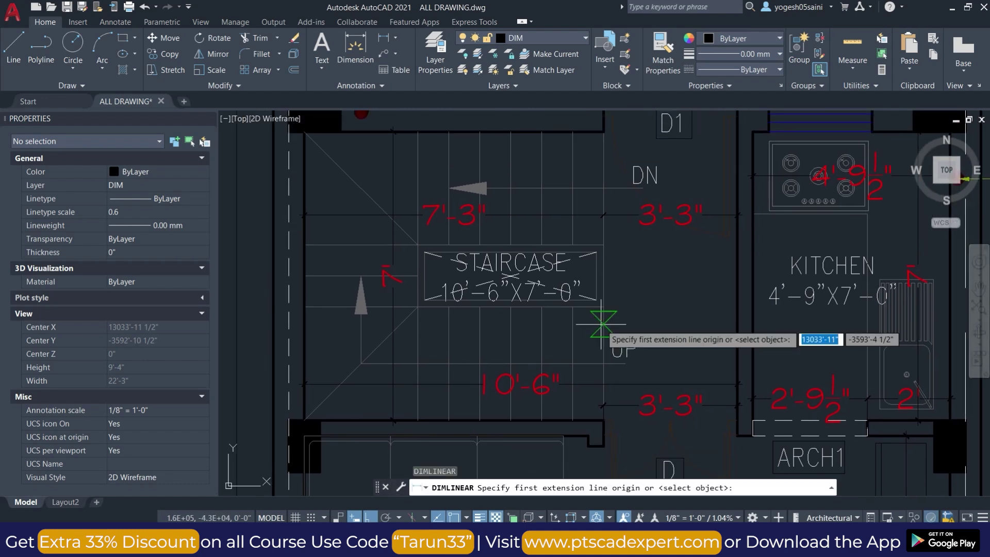
click(593, 334)
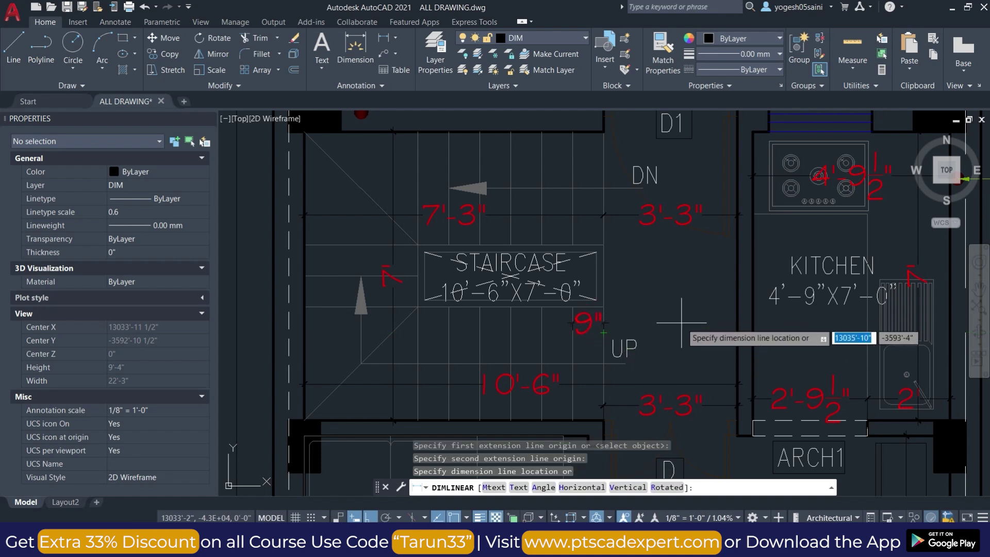
key(Escape)
Zoom and pan the view up toward the balcony
scroll(506, 331, down, 3)
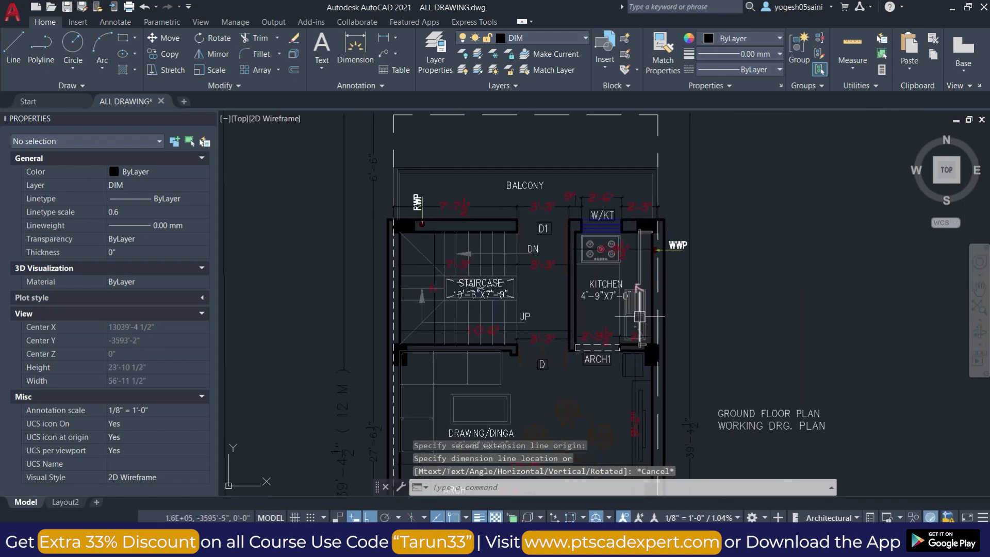
scroll(628, 243, up, 4)
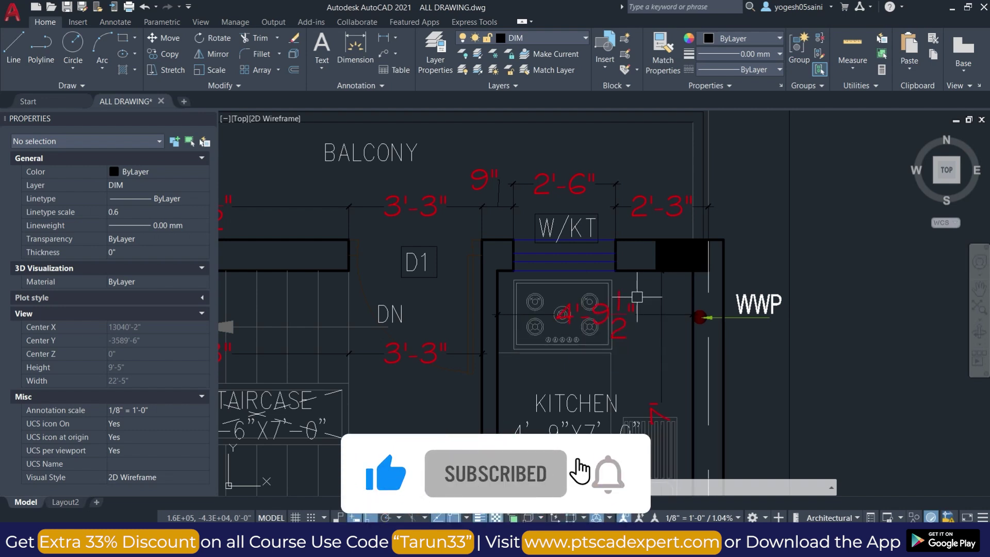
scroll(687, 298, down, 2)
middle_drag(722, 329, 716, 310)
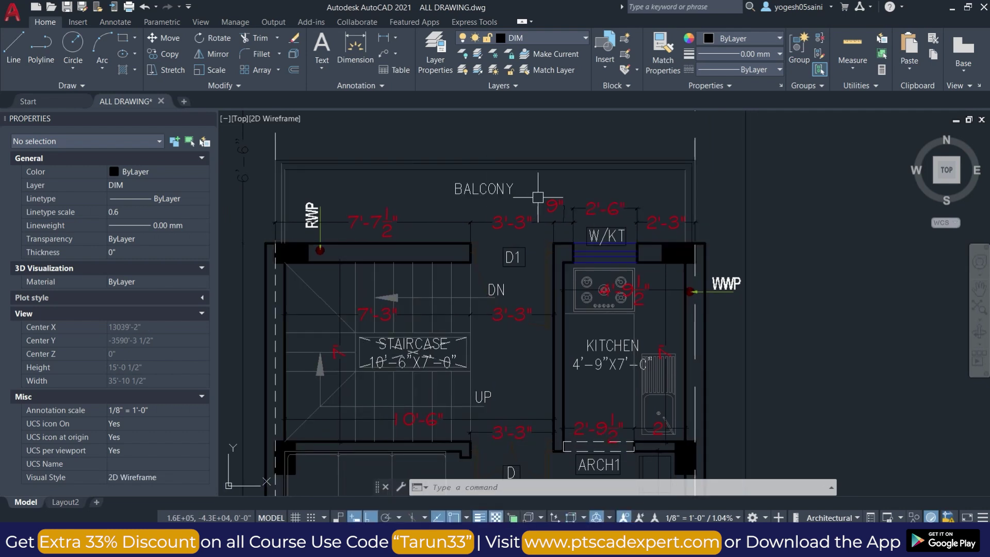
Zoom in on the bedroom and toilet to inspect the SWP and WWP pipe points
scroll(538, 197, down, 5)
scroll(556, 258, up, 3)
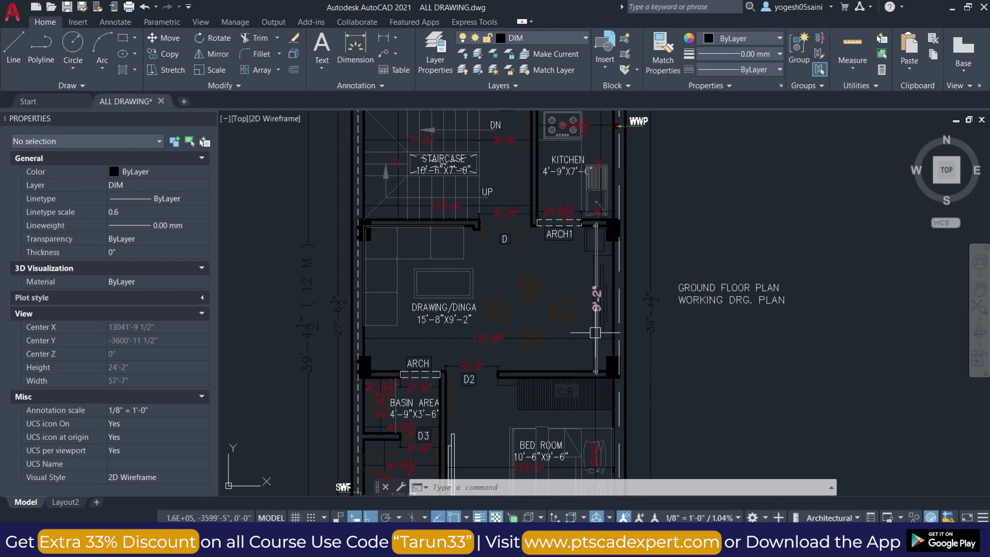
middle_drag(532, 360, 598, 216)
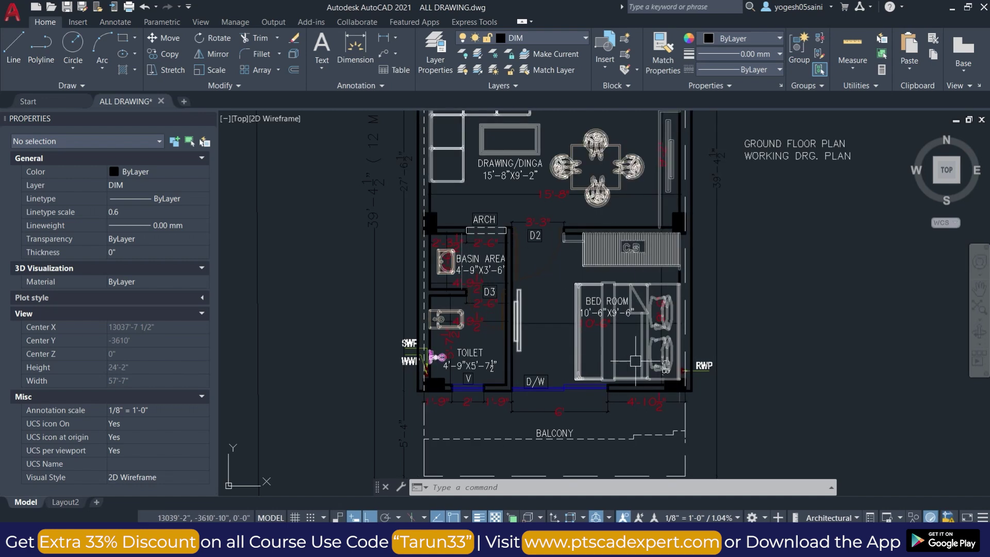
scroll(632, 330, down, 2)
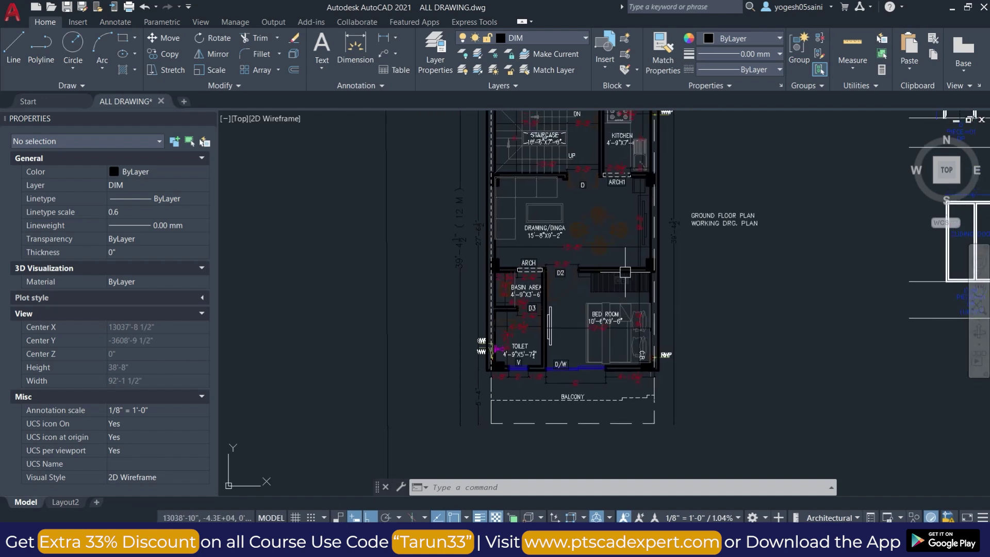
scroll(622, 299, down, 2)
scroll(613, 340, up, 2)
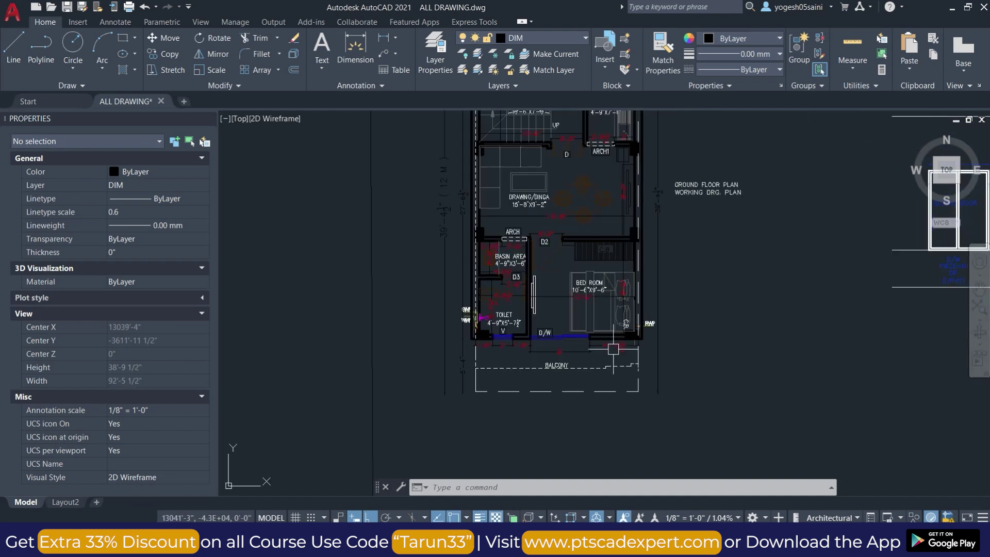
middle_drag(613, 349, 645, 303)
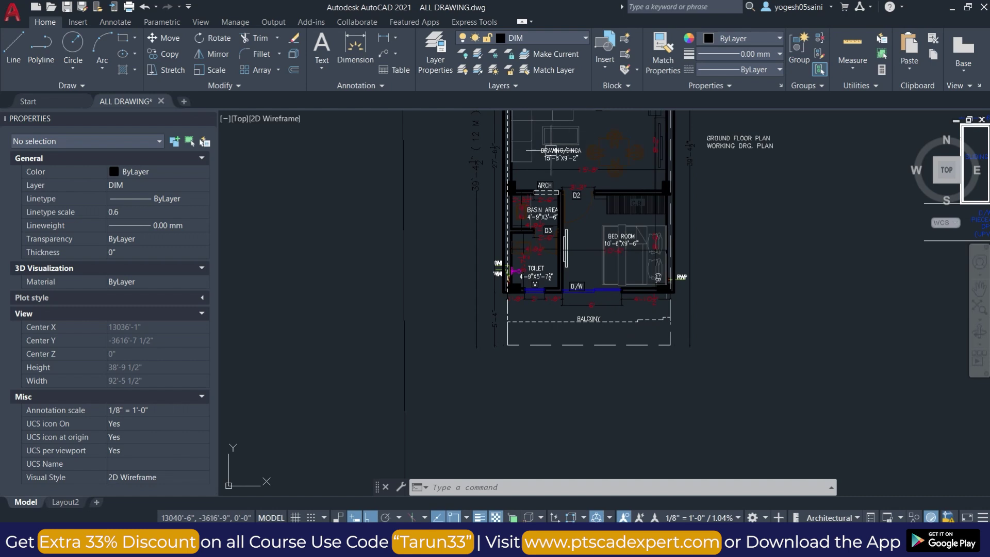
scroll(548, 313, up, 3)
scroll(476, 254, down, 2)
mouse_move(640, 254)
middle_down()
mouse_move(743, 269)
mouse_move(684, 313)
middle_up()
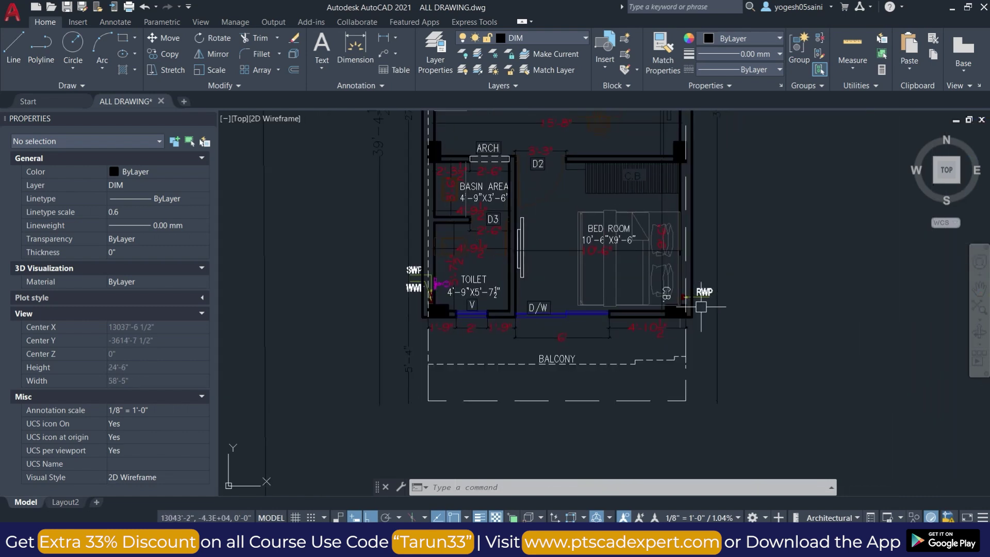
scroll(405, 305, up, 3)
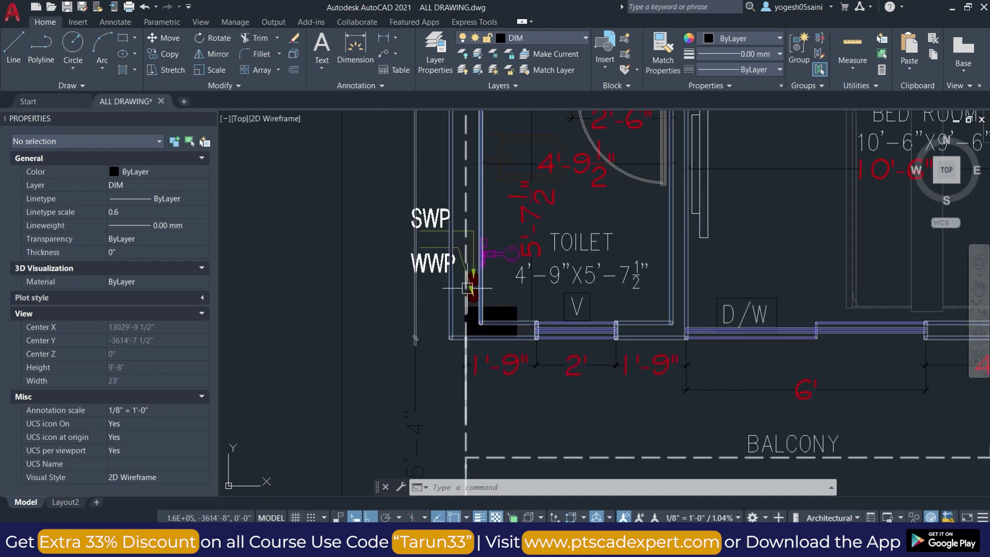
scroll(445, 273, up, 2)
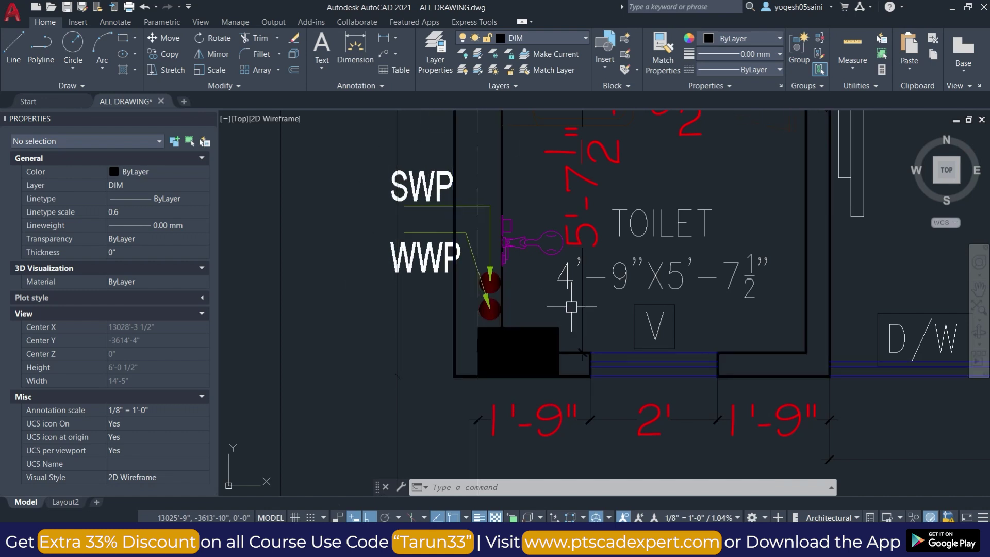
Zoom out and pan over to the door and window schedules
scroll(572, 306, down, 2)
scroll(572, 306, down, 3)
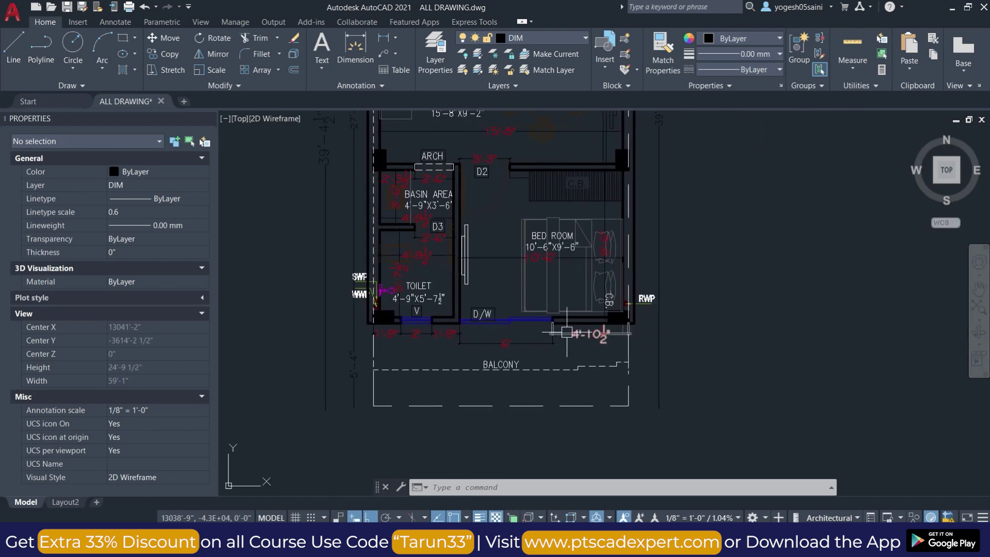
scroll(567, 332, down, 3)
scroll(568, 332, down, 2)
middle_drag(856, 361, 479, 389)
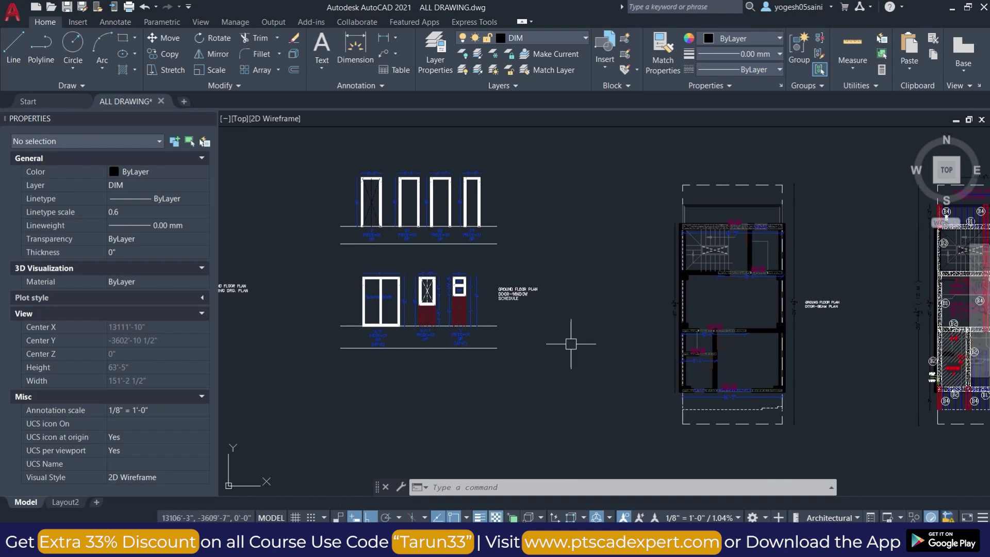
Zoom out from the schedules and move over to the ground floor door-beam plan
scroll(809, 389, up, 2)
scroll(686, 397, up, 2)
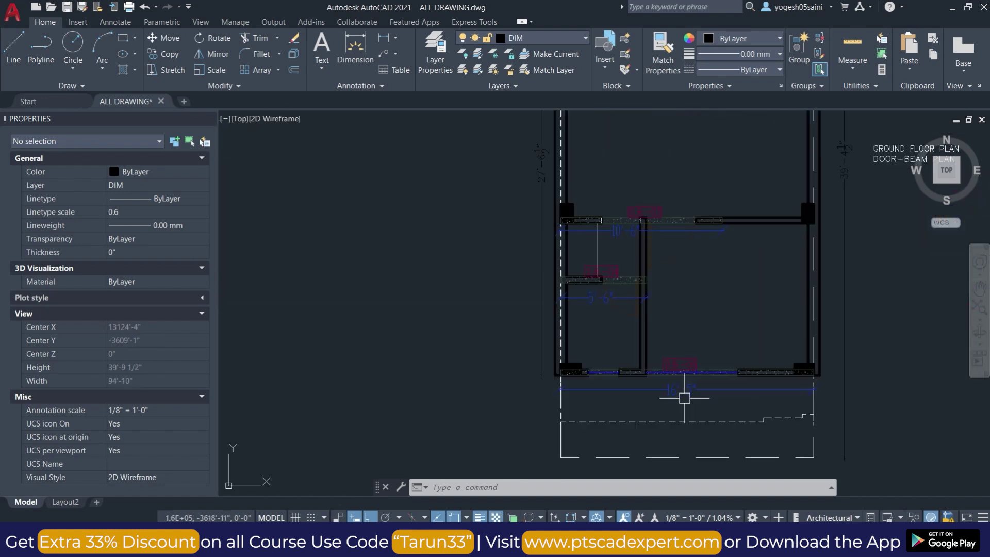
scroll(713, 358, down, 5)
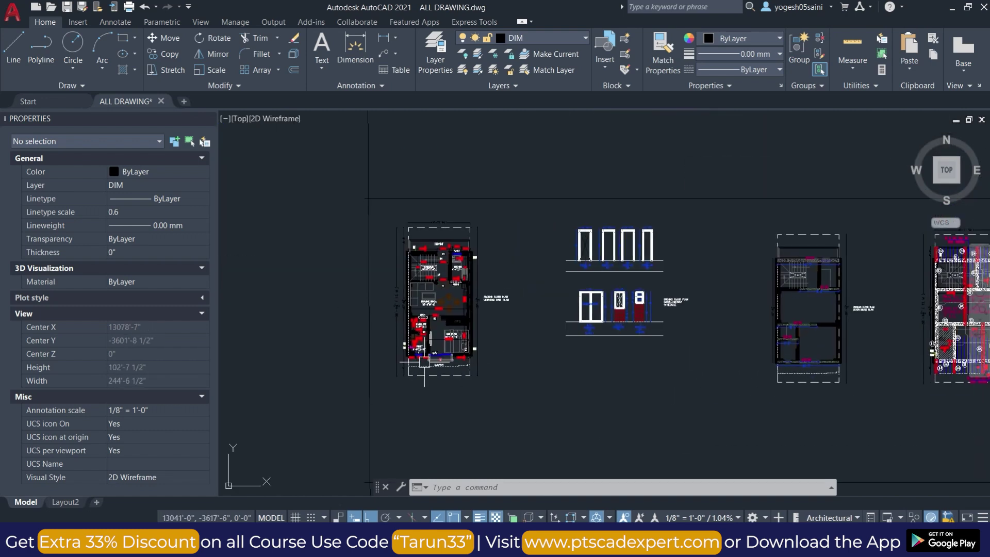
scroll(390, 360, up, 10)
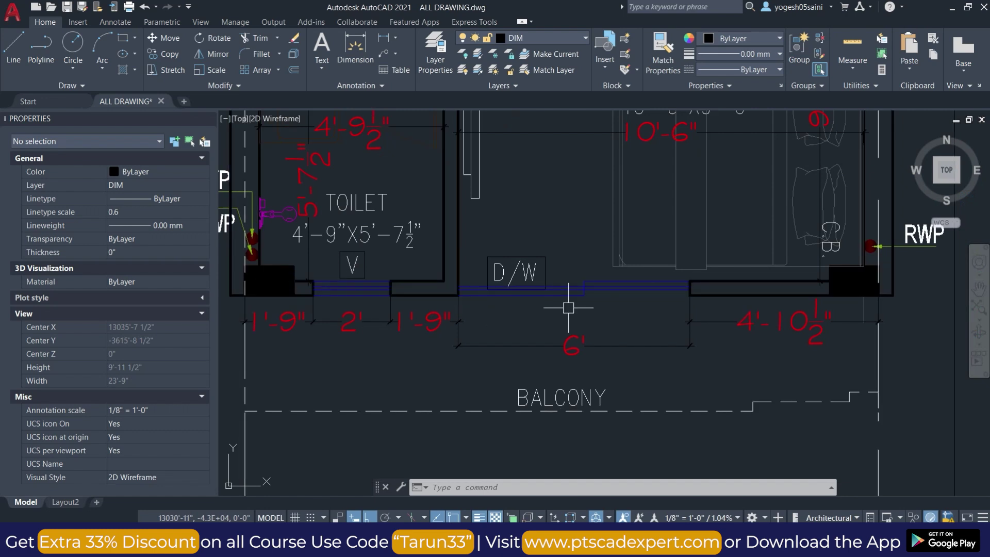
scroll(568, 308, down, 5)
scroll(568, 308, down, 1)
scroll(569, 308, down, 1)
scroll(723, 325, down, 3)
middle_drag(835, 338, 670, 273)
Inspect the door-beam plan's main room and staircase area
scroll(670, 274, up, 5)
scroll(398, 283, up, 3)
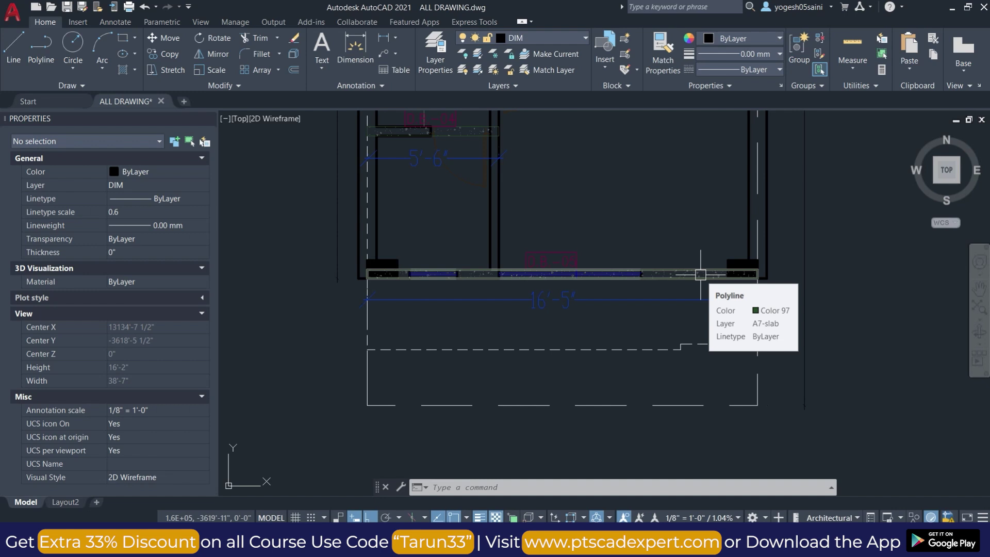
middle_drag(596, 195, 653, 315)
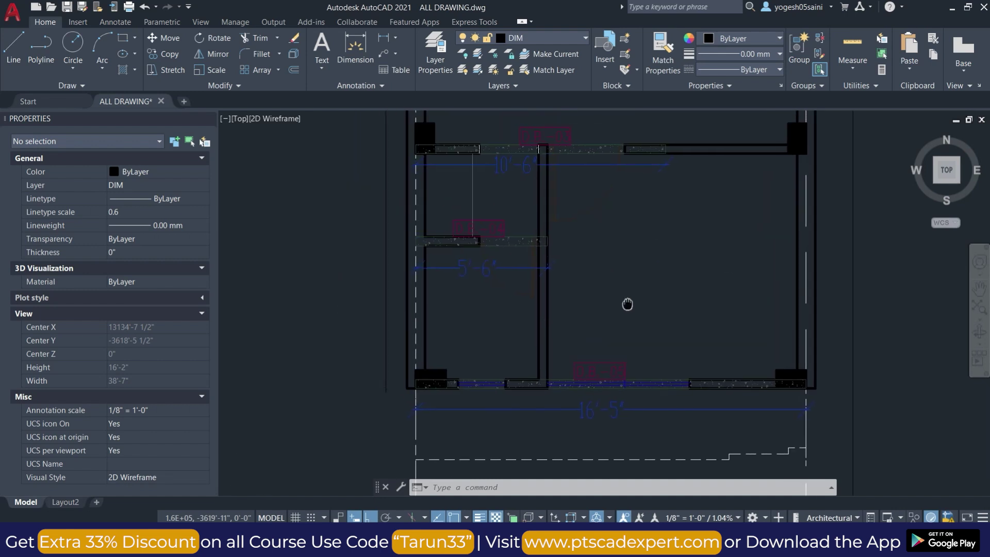
scroll(696, 309, down, 2)
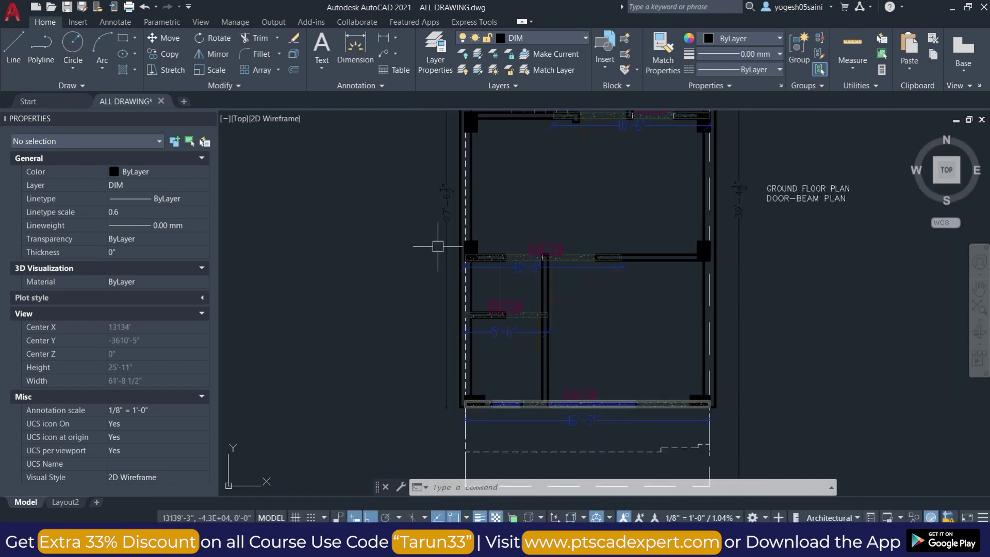
scroll(506, 196, down, 2)
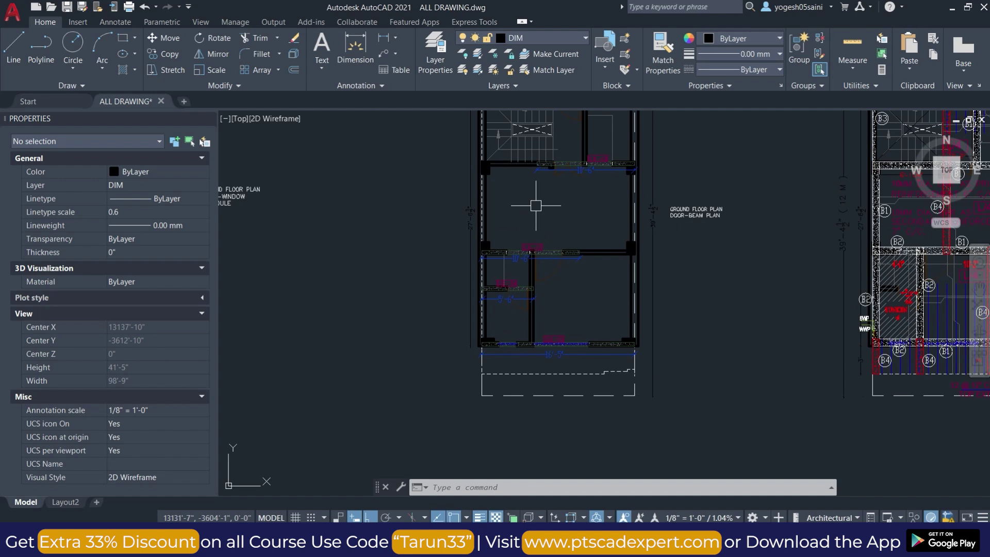
middle_drag(557, 180, 559, 284)
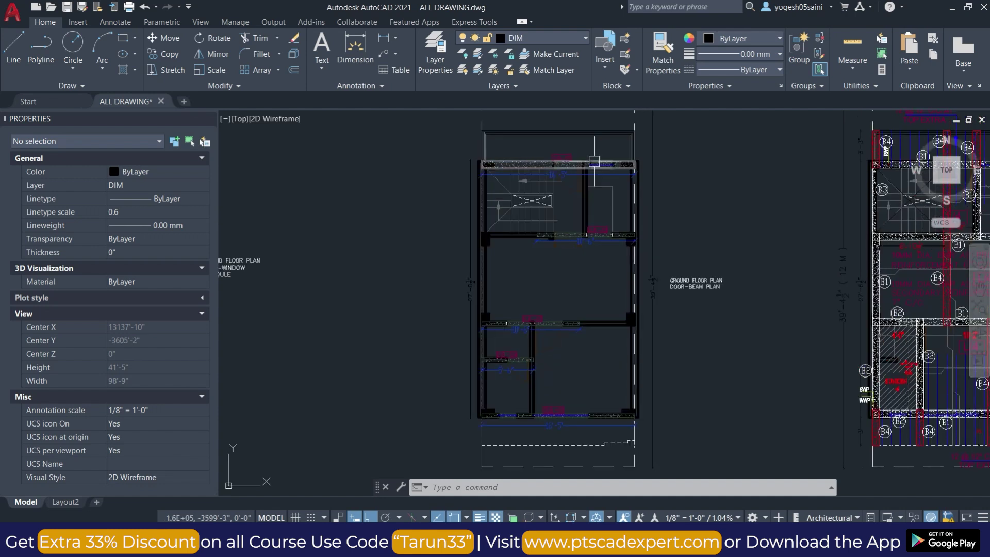
scroll(592, 161, up, 2)
scroll(592, 161, down, 2)
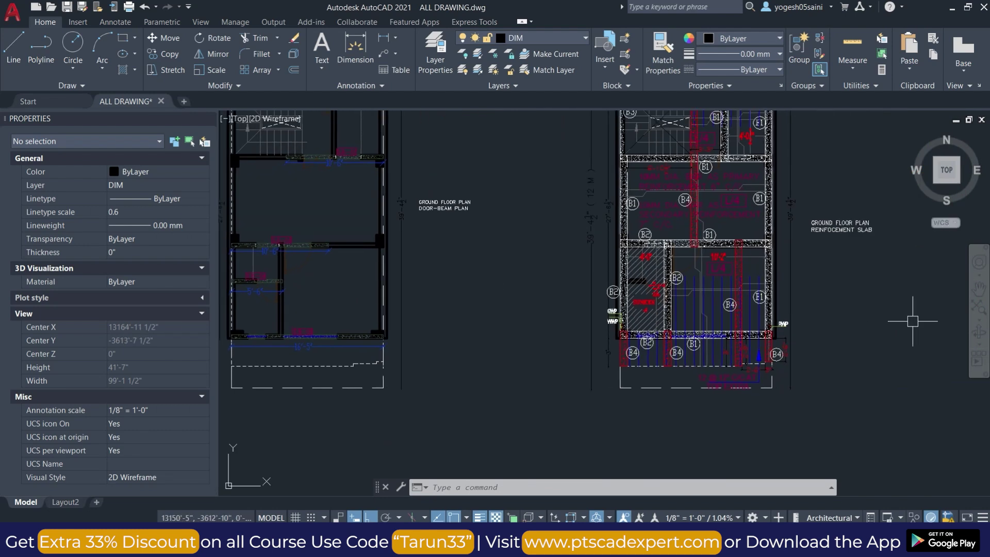
Centre the reinforcement slab plan and zoom into its upper rooms
middle_drag(913, 320, 810, 362)
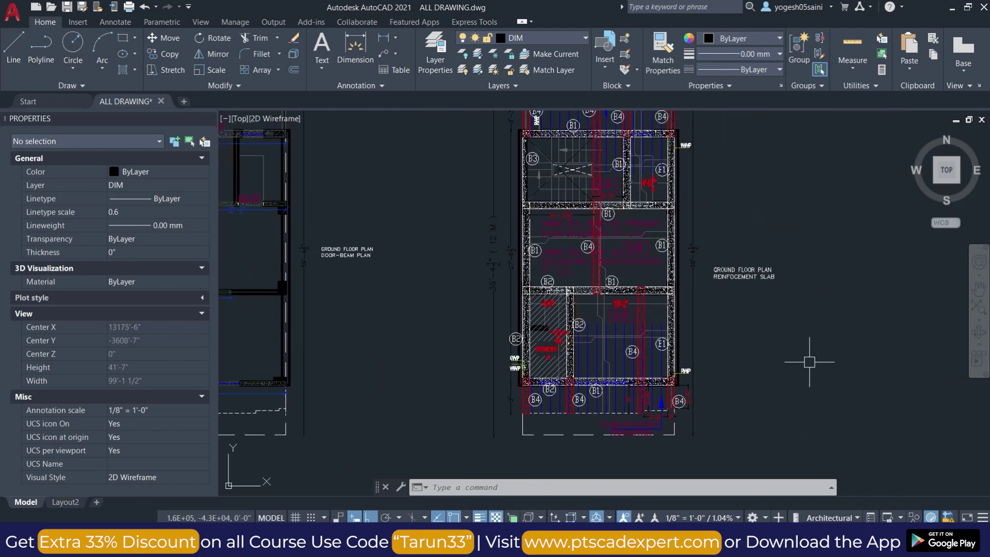
middle_drag(757, 331, 783, 392)
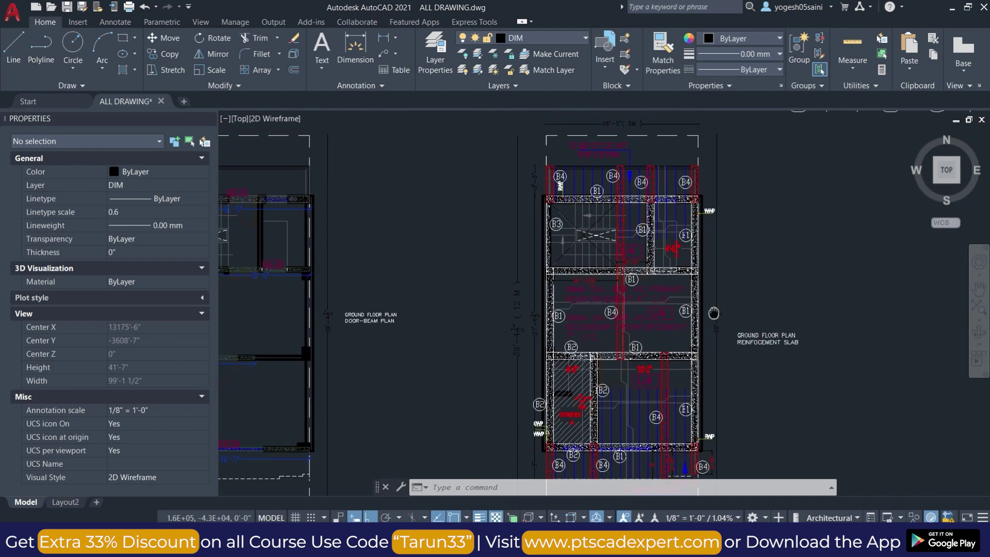
scroll(693, 171, up, 2)
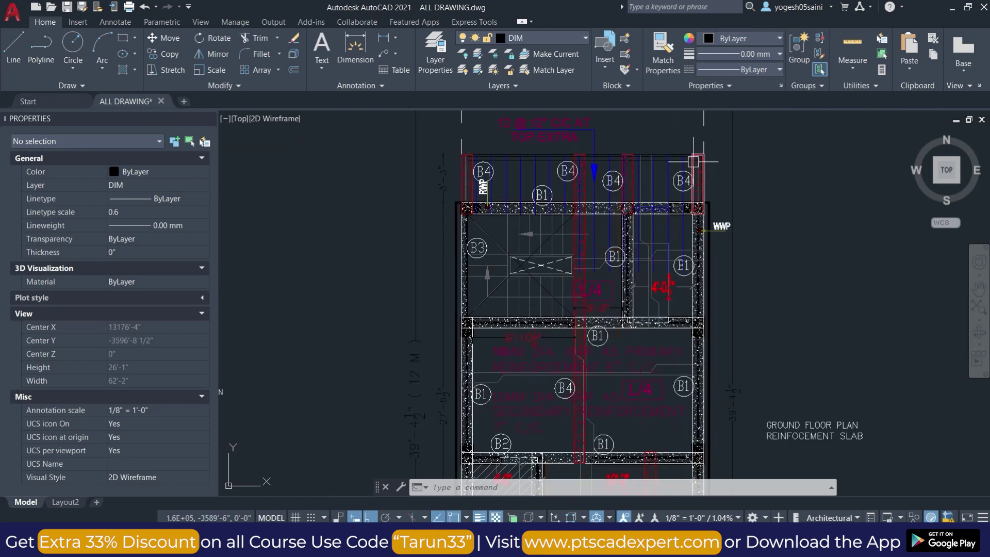
middle_drag(589, 340, 606, 387)
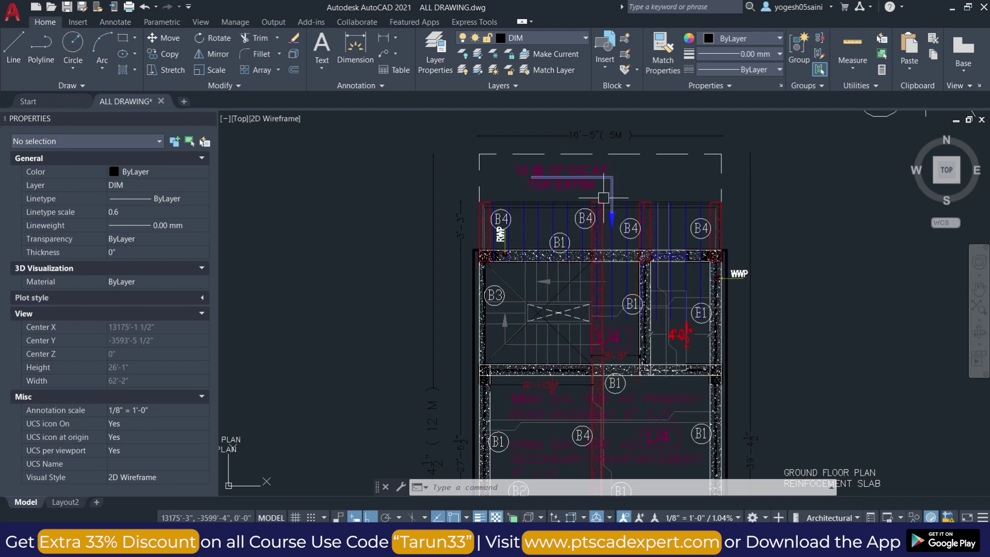
middle_drag(620, 426, 637, 321)
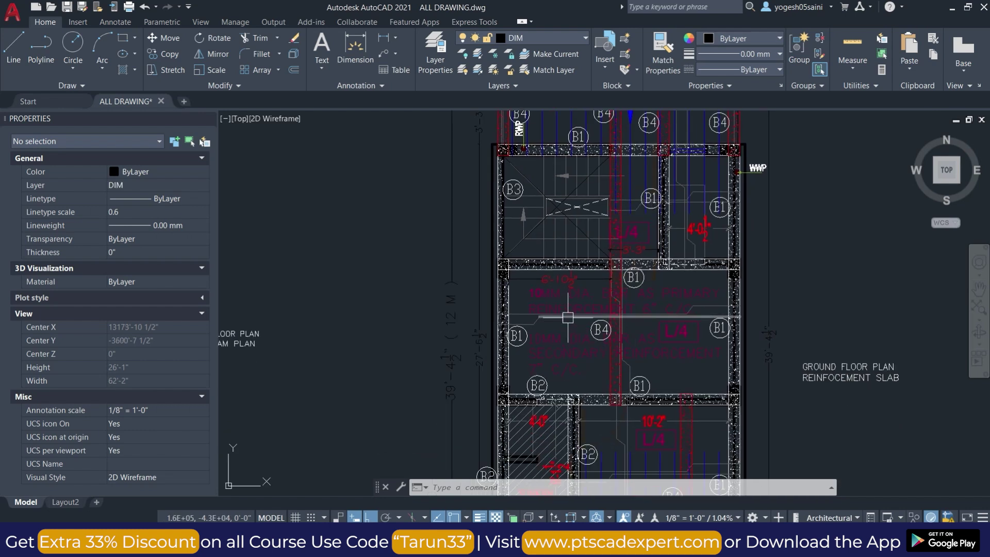
scroll(568, 317, up, 2)
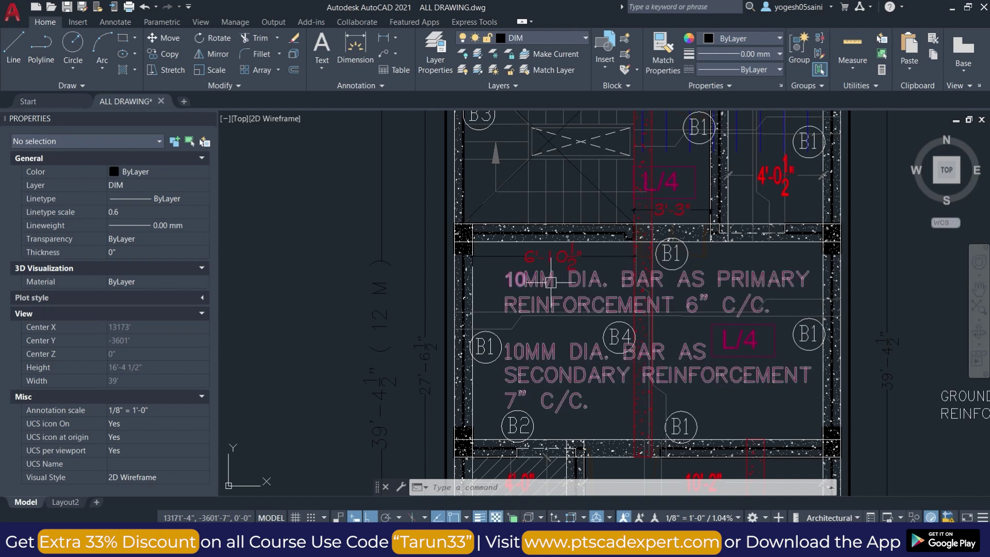
Pan across the reinforcement notes, L/4 tag and hatched column, then zoom back out
middle_drag(736, 332, 721, 261)
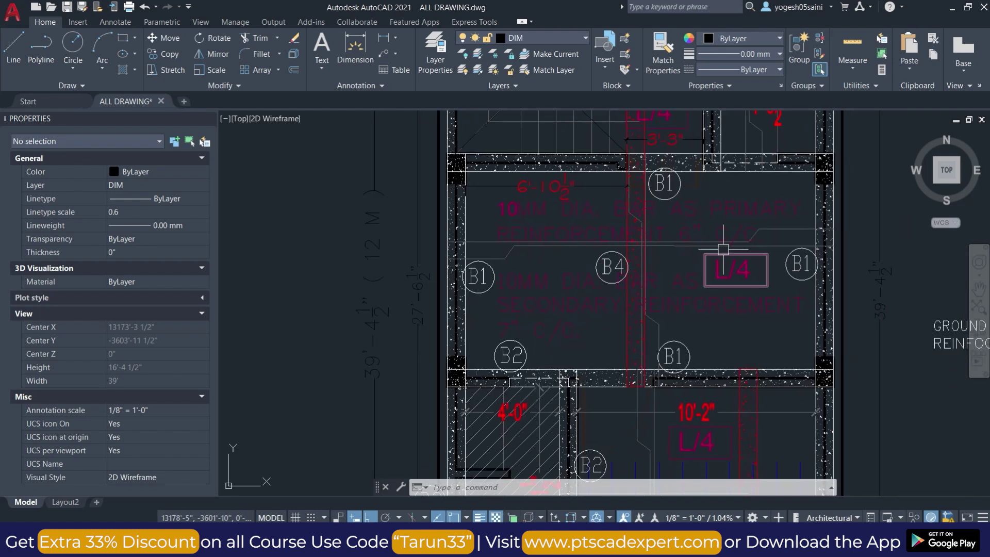
middle_drag(723, 309, 698, 265)
scroll(698, 265, down, 2)
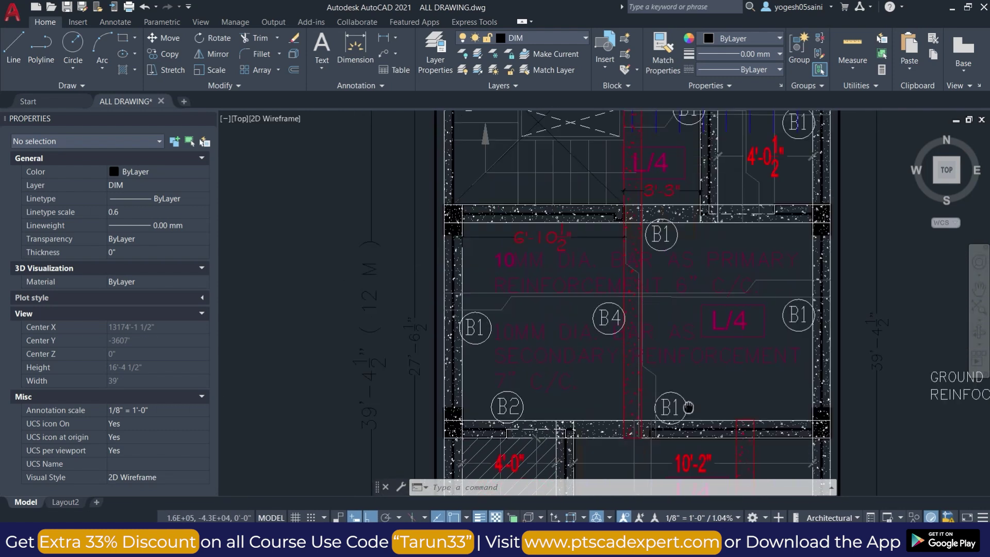
scroll(784, 343, up, 2)
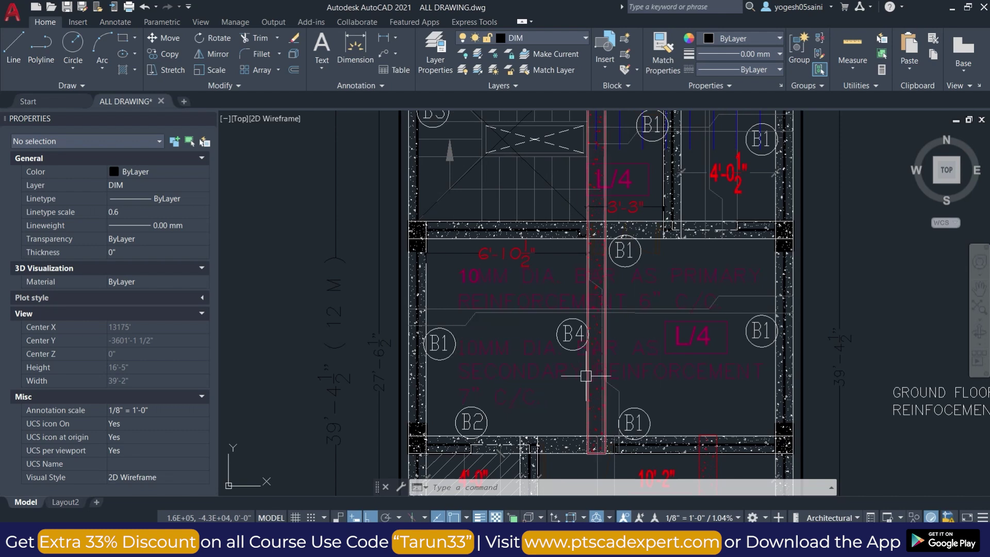
middle_drag(591, 365, 597, 347)
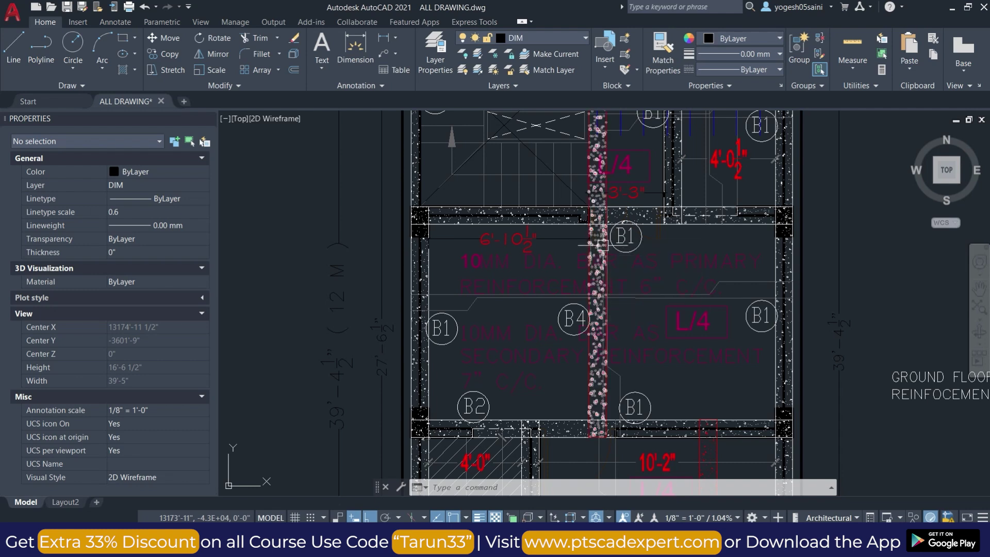
scroll(601, 242, up, 4)
scroll(712, 212, down, 4)
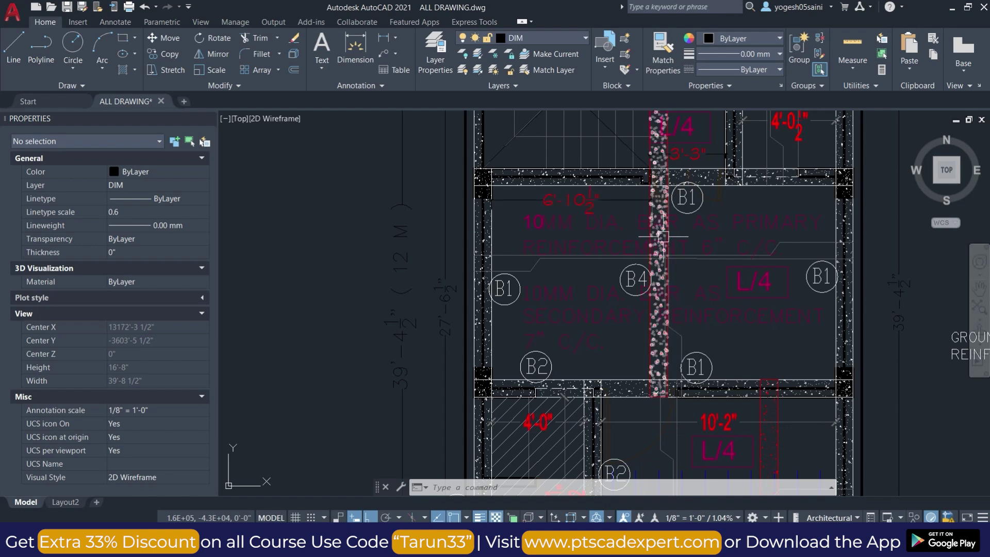
Zoom into the sunken room, SWP/WWP/RWP downpipes and B4 beams of the slab plan
scroll(661, 340, down, 5)
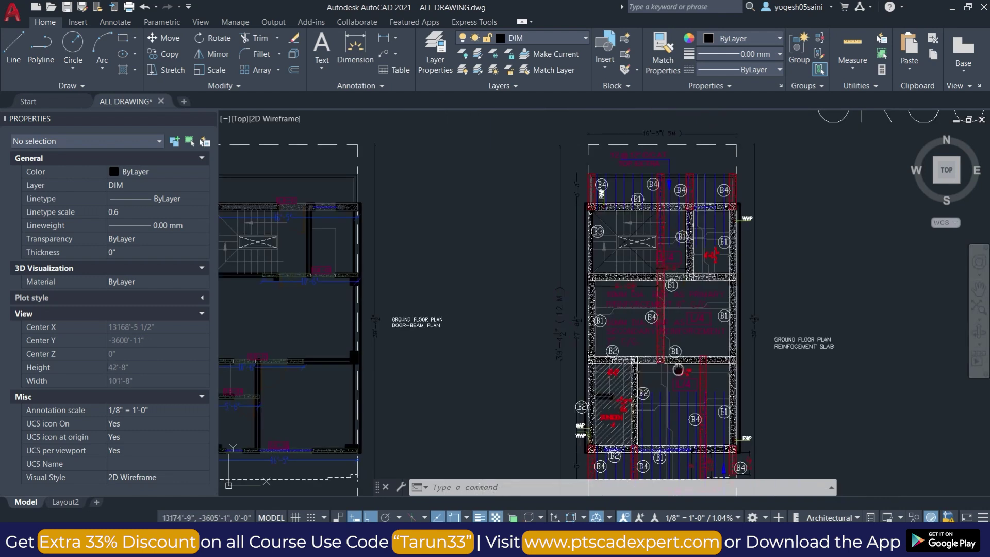
scroll(637, 338, up, 5)
scroll(637, 337, up, 1)
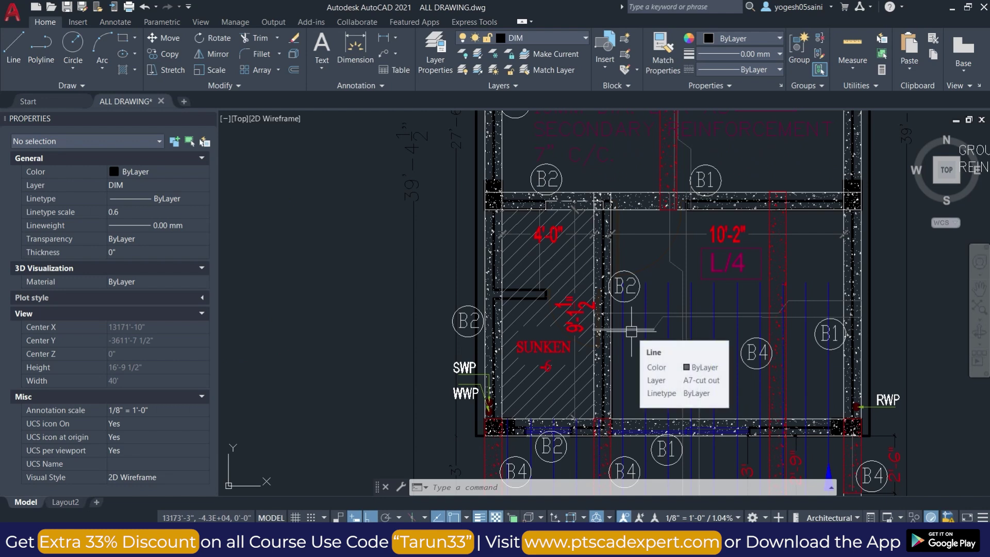
scroll(661, 343, down, 2)
scroll(687, 355, down, 2)
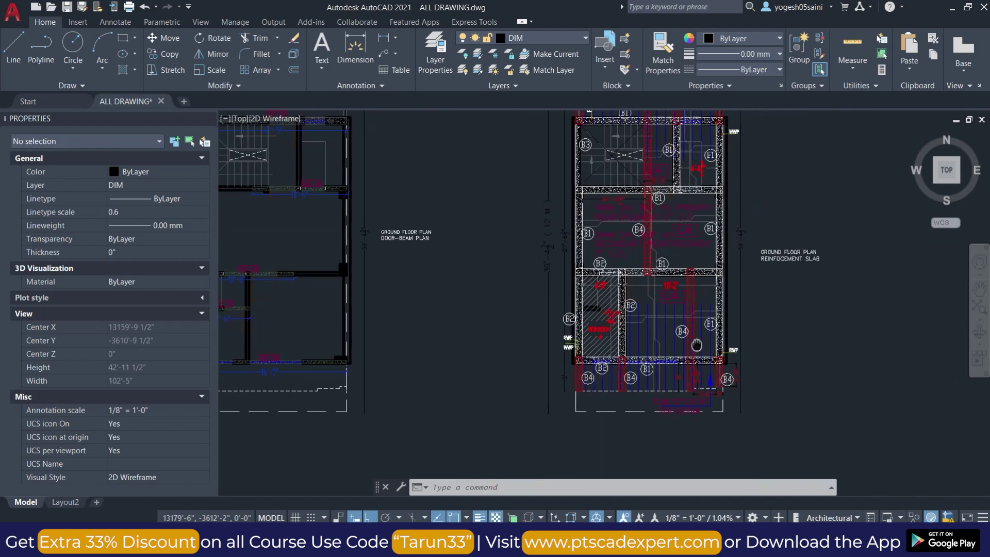
scroll(630, 385, up, 4)
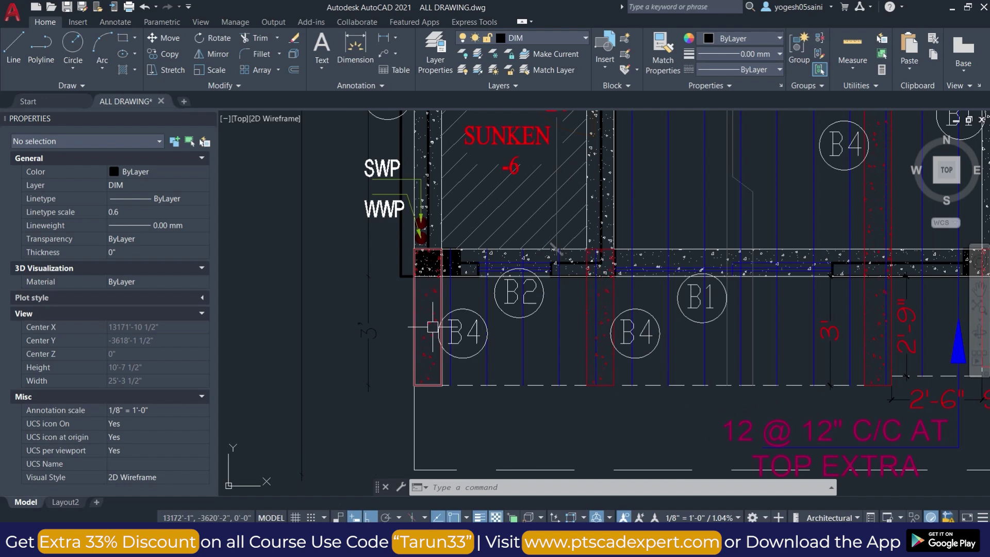
scroll(567, 356, down, 1)
scroll(641, 338, down, 1)
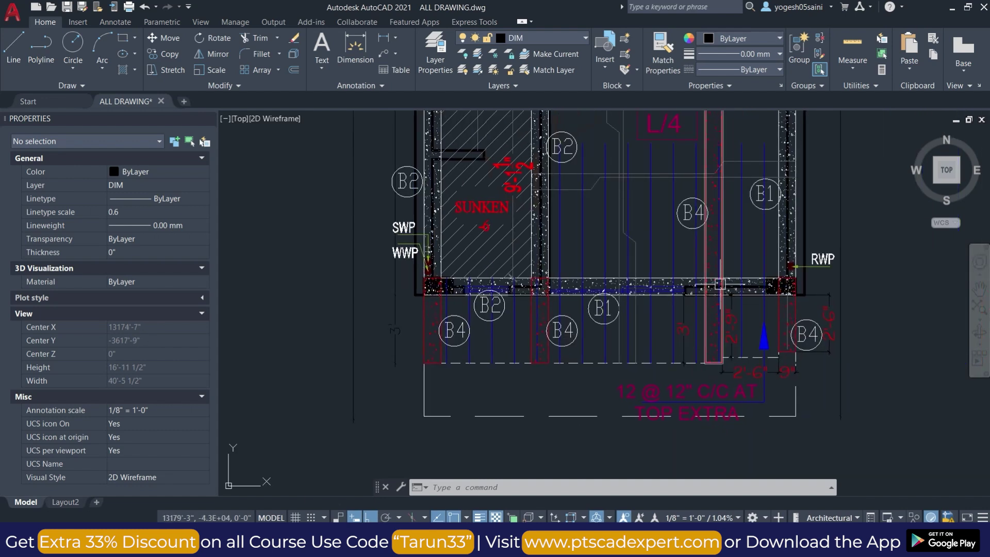
scroll(718, 373, down, 1)
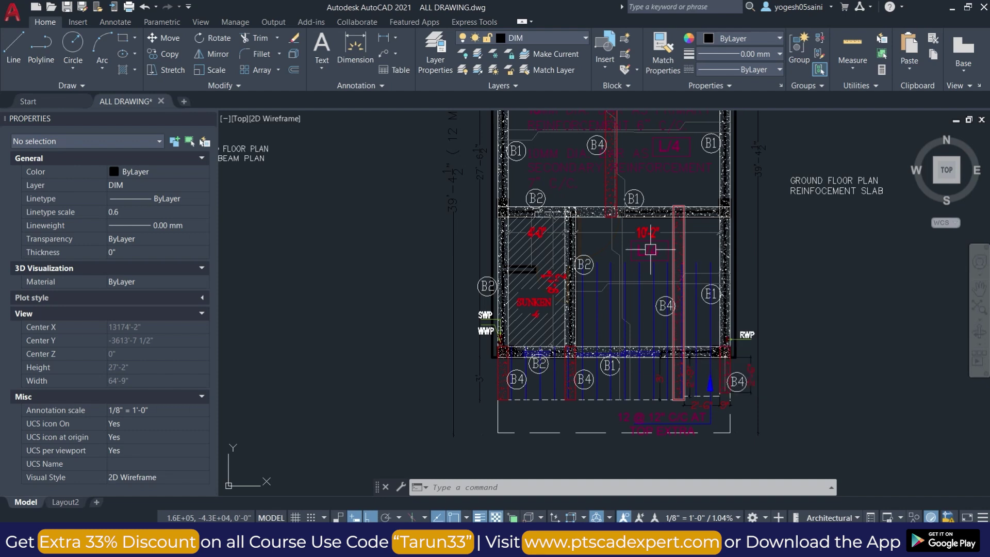
Zoom out and pan right to the Ground Floor Ceiling Electrical plan
scroll(756, 375, down, 2)
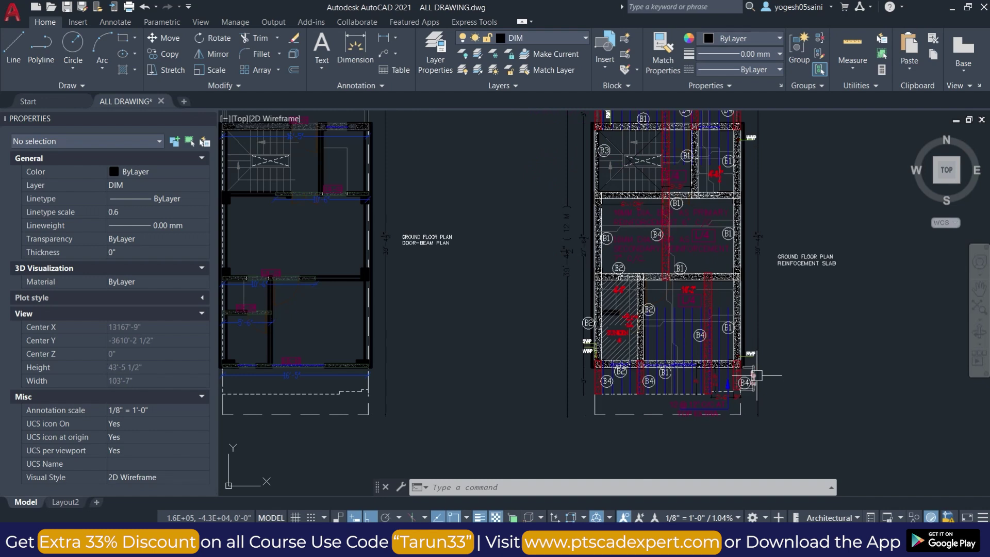
scroll(757, 381, up, 4)
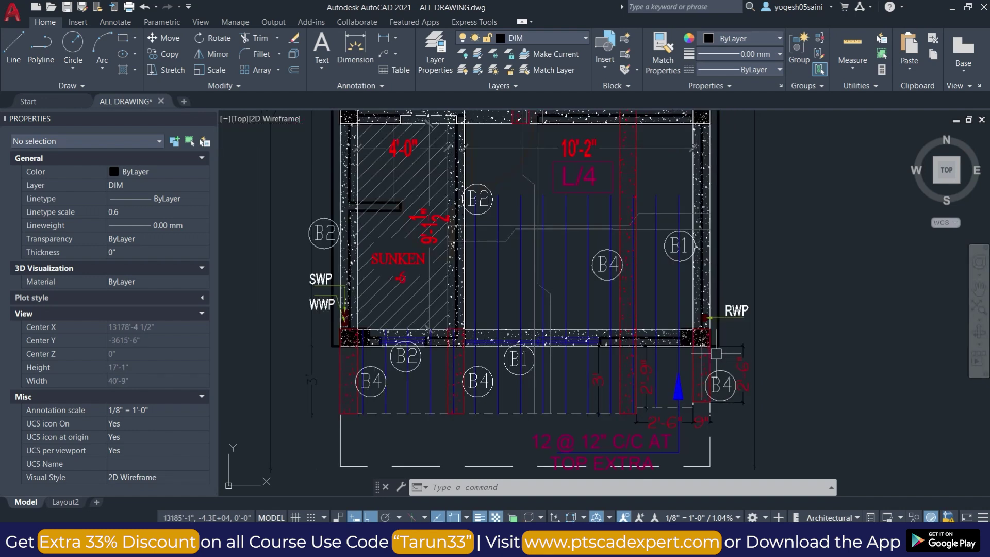
scroll(677, 364, down, 4)
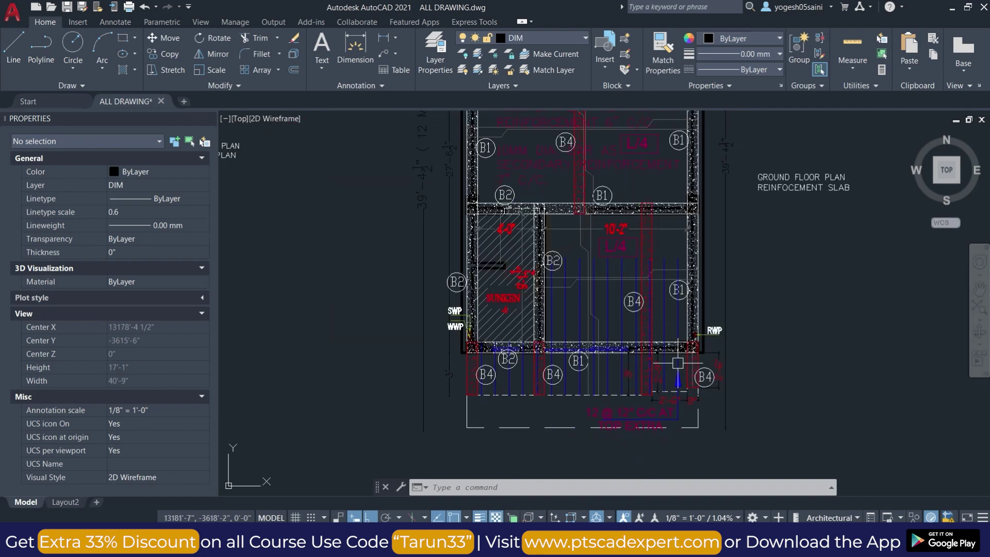
middle_drag(785, 342, 662, 218)
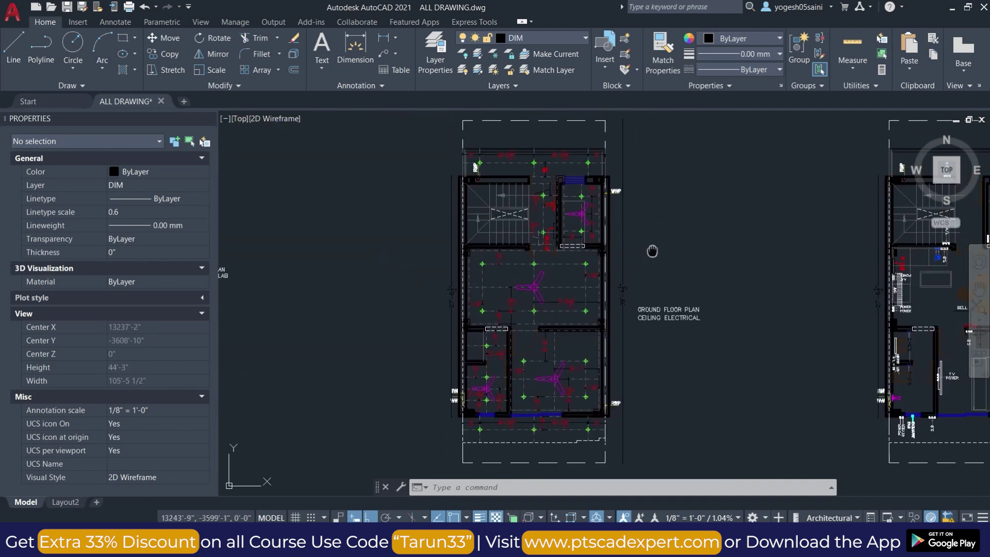
Zoom around the ceiling electrical plan to read the fan and light point dimensions
middle_drag(645, 252, 655, 249)
scroll(659, 246, down, 2)
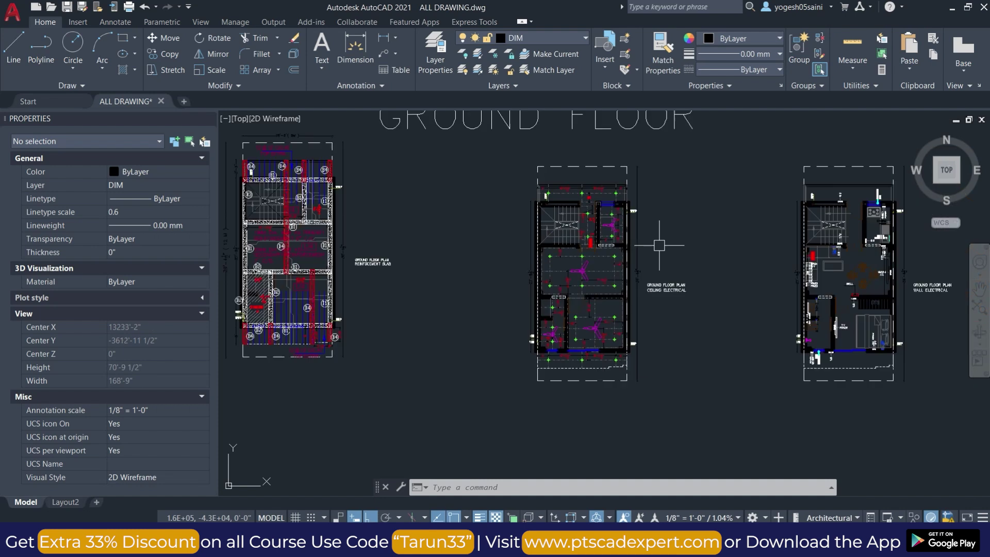
scroll(660, 268, up, 2)
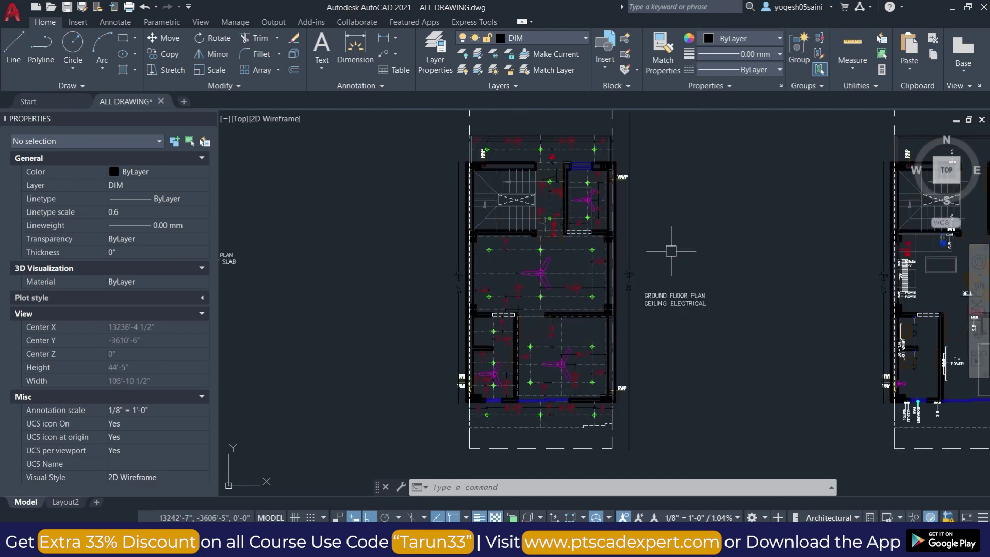
scroll(646, 183, down, 3)
scroll(670, 207, up, 1)
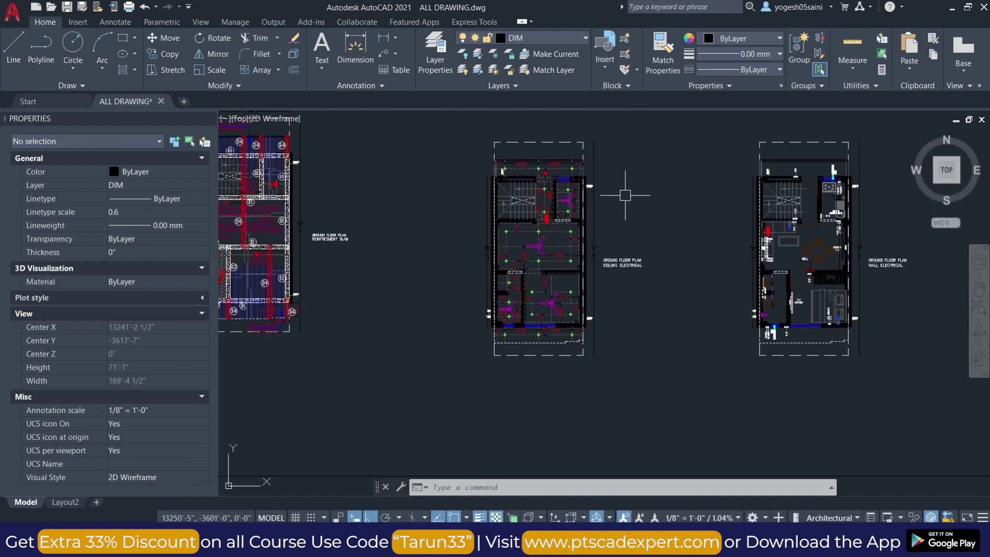
scroll(625, 195, up, 2)
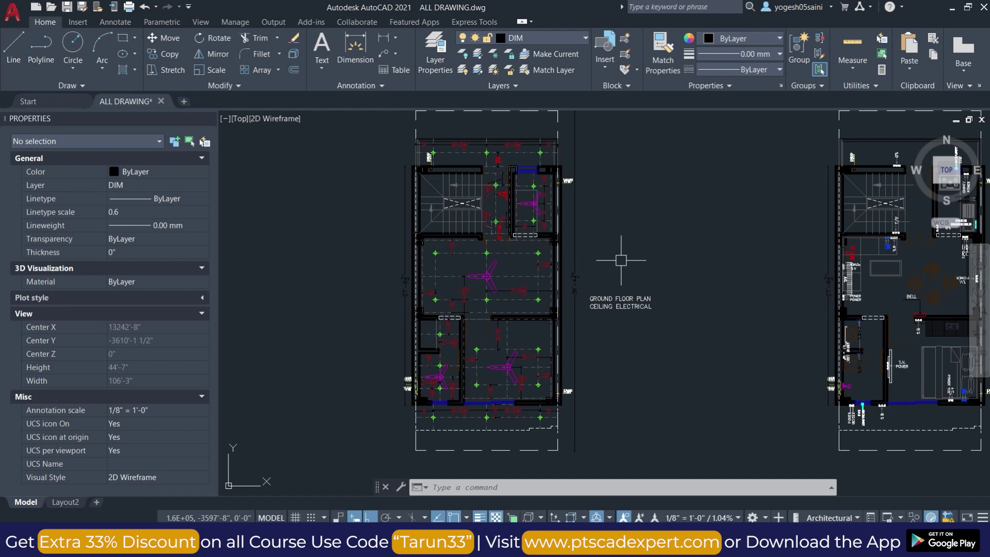
scroll(500, 196, up, 4)
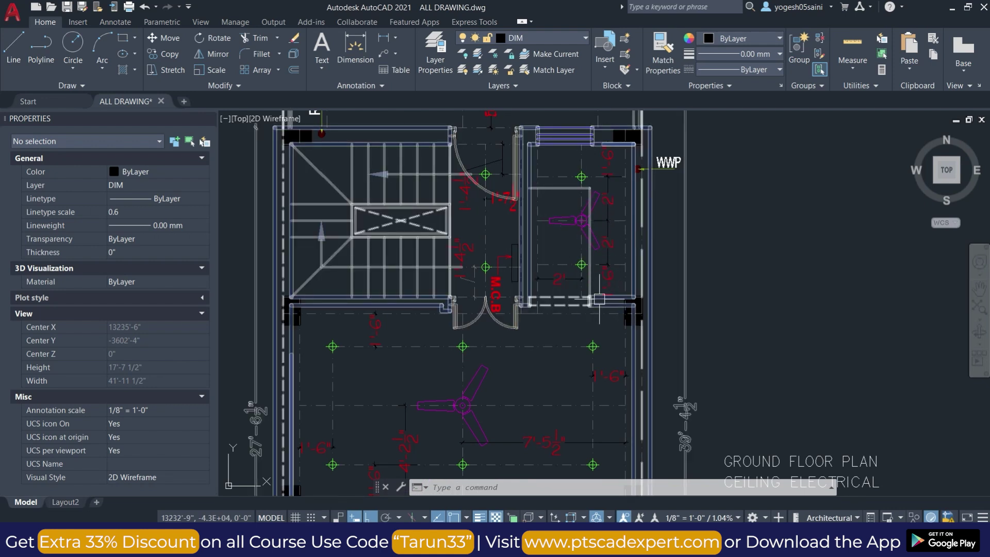
Pan to the lower room of the ceiling electrical plan and check its dimensions
middle_drag(588, 316, 599, 259)
middle_drag(398, 325, 439, 264)
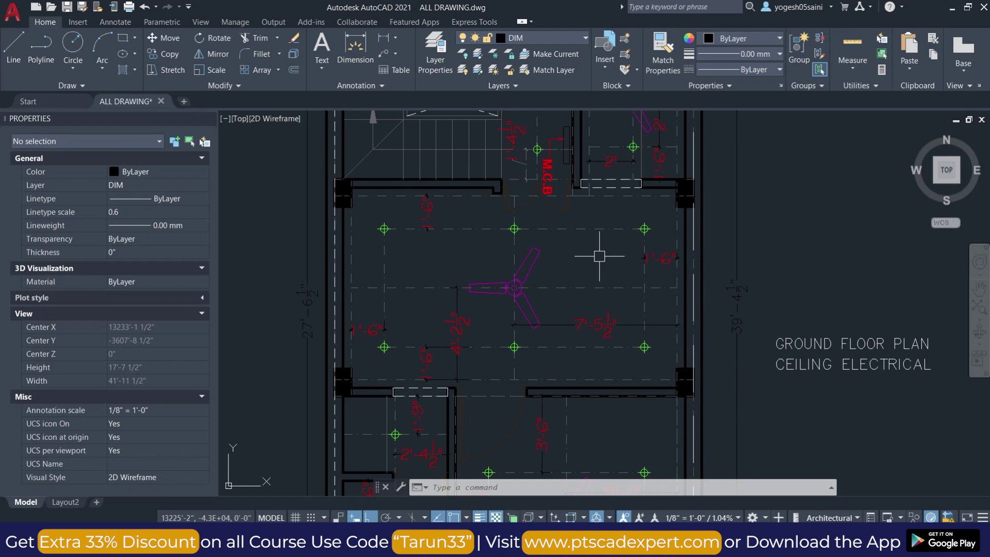
scroll(550, 332, down, 1)
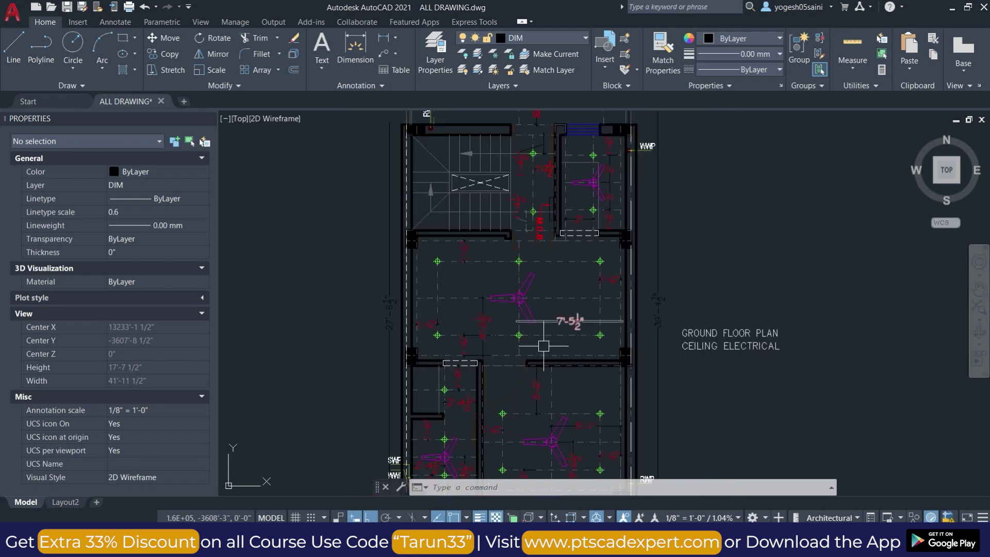
scroll(454, 364, down, 1)
scroll(439, 365, down, 1)
scroll(439, 365, up, 2)
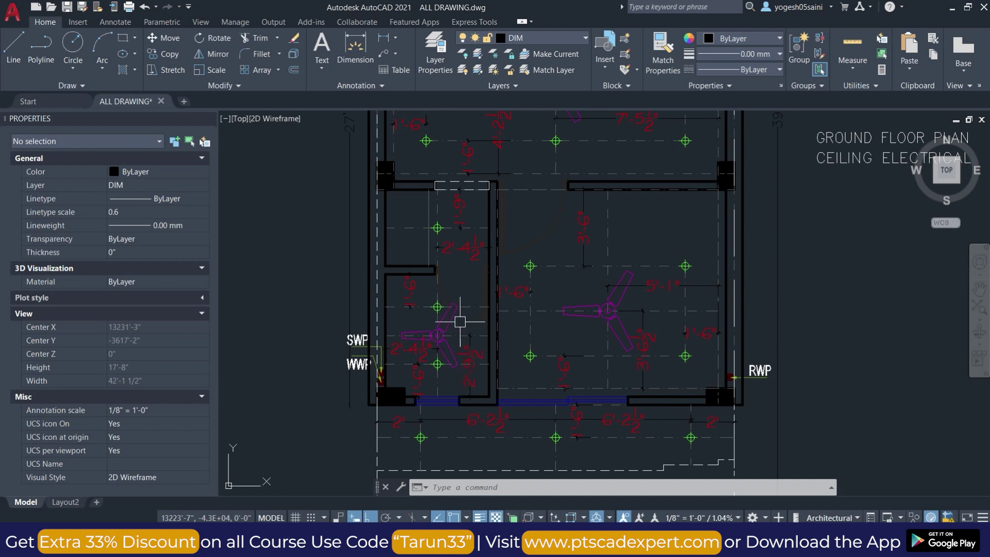
Zoom out to show the three ground-floor plans side by side
scroll(733, 342, down, 1)
scroll(737, 345, down, 2)
scroll(753, 356, down, 2)
scroll(765, 363, down, 2)
Zoom into the ceiling plan's fan corners and the SWP, WWP and RWP downpipe dimensions
middle_drag(766, 362, 569, 363)
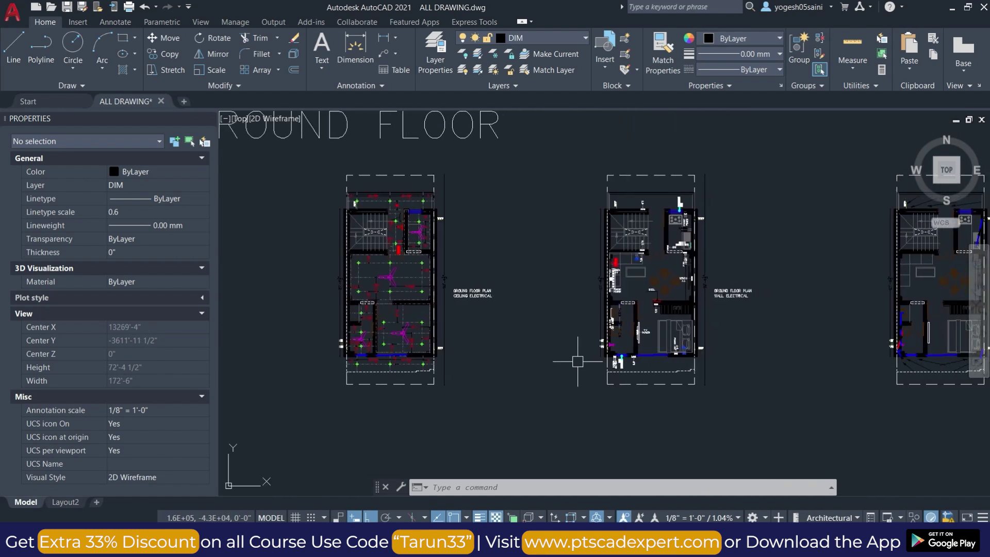
scroll(349, 358, up, 5)
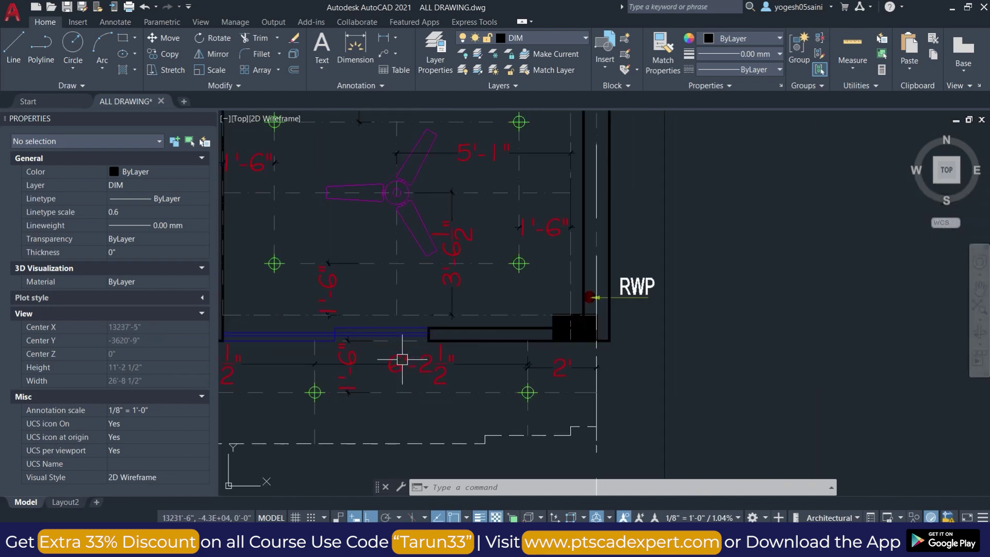
scroll(640, 253, down, 1)
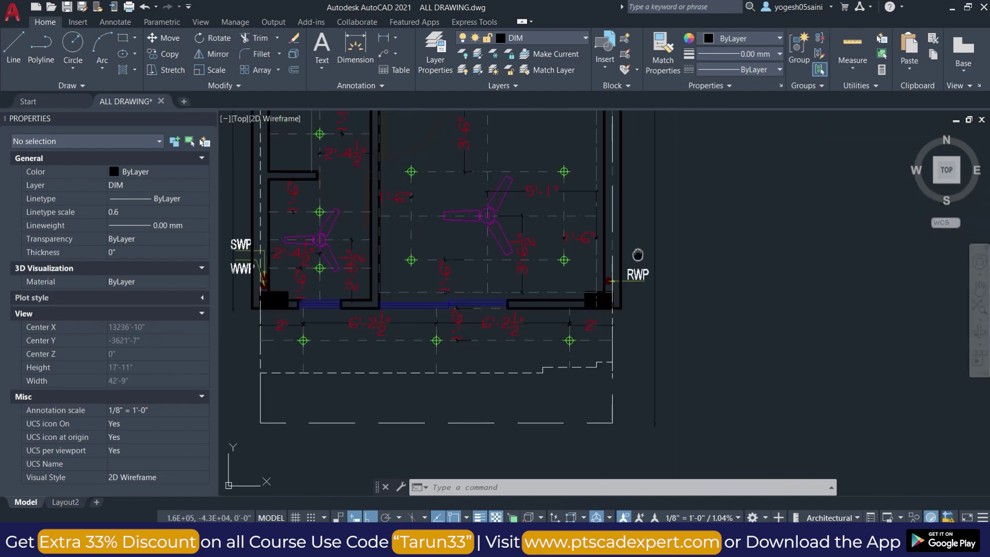
scroll(671, 273, down, 1)
scroll(747, 298, up, 1)
scroll(747, 297, up, 1)
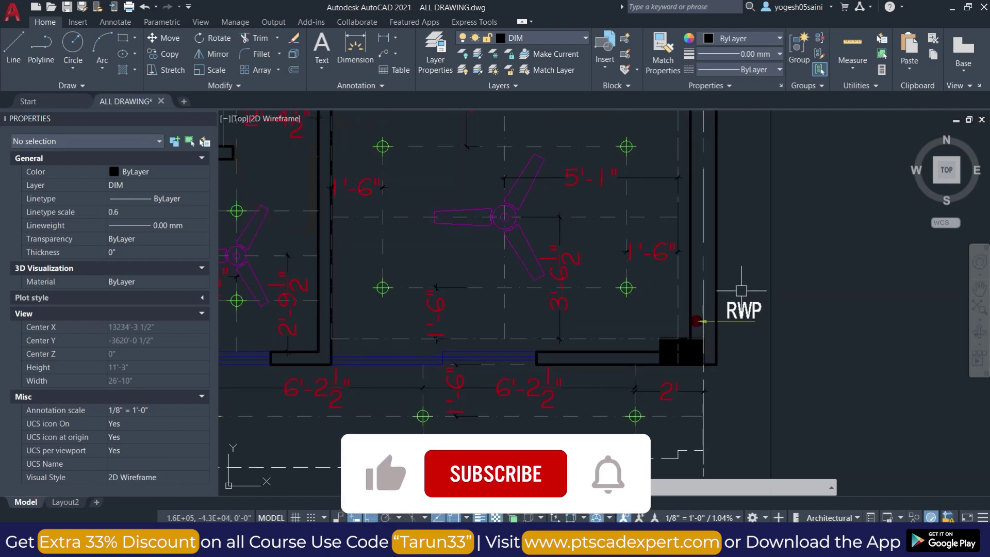
scroll(512, 301, up, 1)
scroll(512, 301, up, 1)
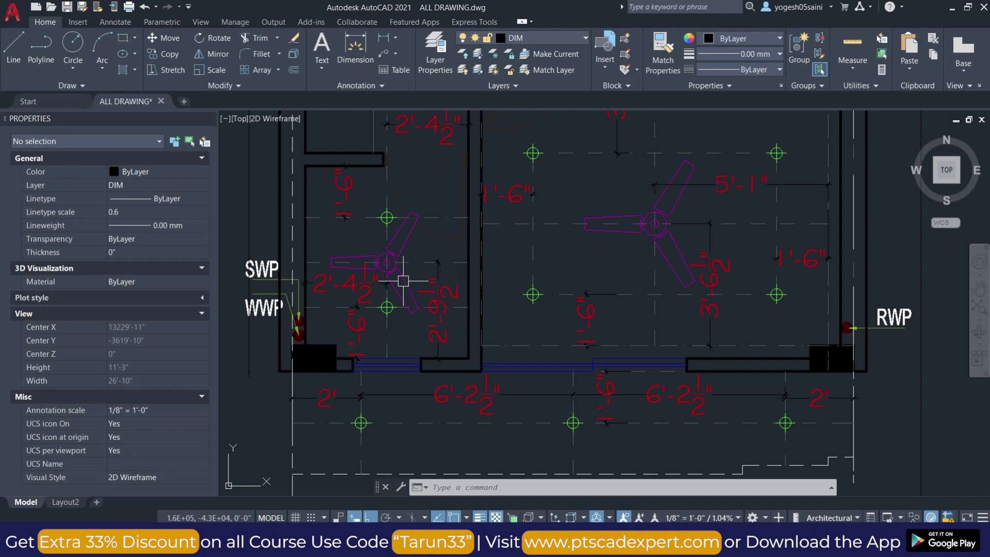
middle_drag(400, 281, 499, 274)
scroll(402, 316, up, 4)
mouse_move(456, 307)
middle_down()
mouse_move(490, 336)
mouse_move(550, 321)
middle_up()
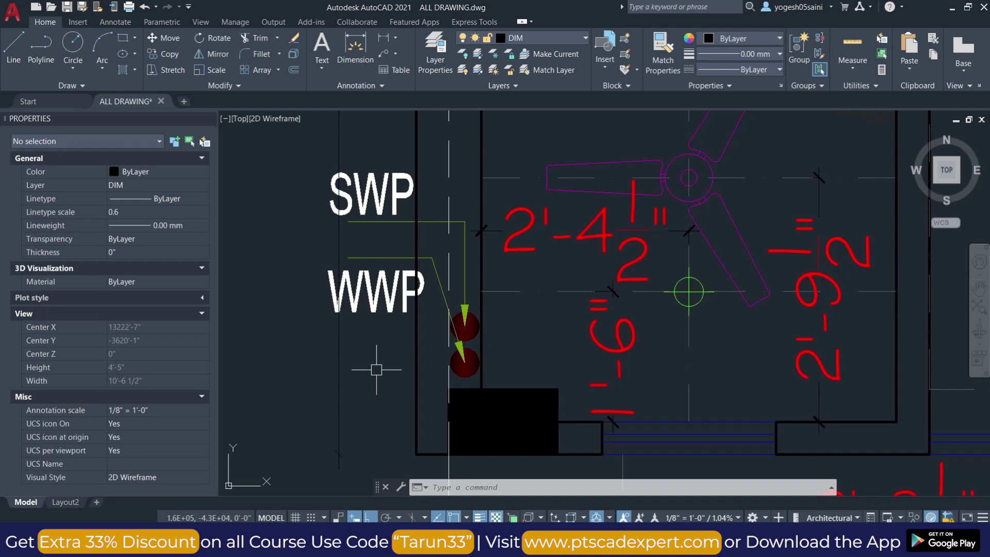
Zoom out and bring the ground floor Wall Electrical plan into view
scroll(410, 355, down, 2)
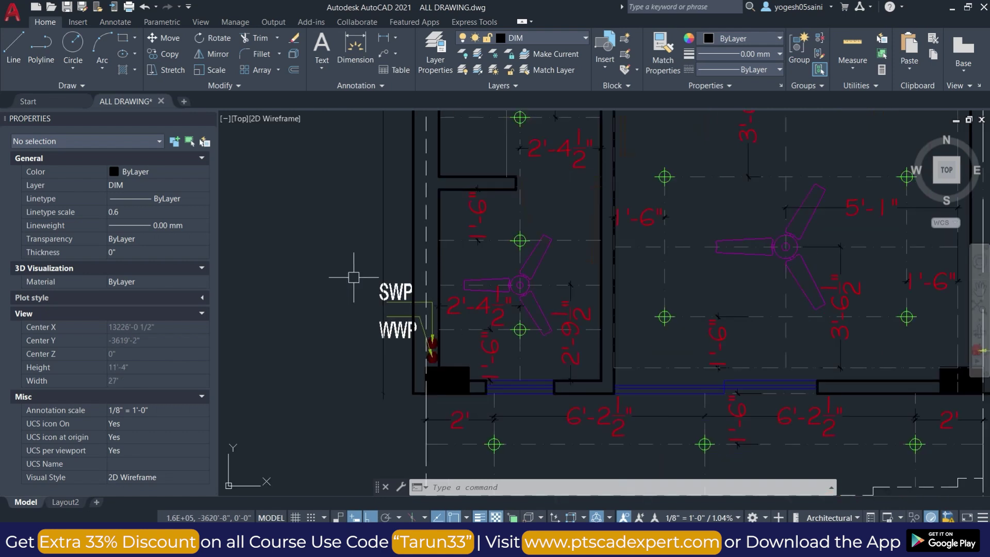
scroll(507, 277, down, 1)
scroll(508, 284, down, 2)
scroll(511, 294, down, 2)
middle_drag(624, 313, 408, 319)
Inspect the bedroom and toilet electrical points of the ground floor Wall Electrical plan
scroll(547, 337, up, 1)
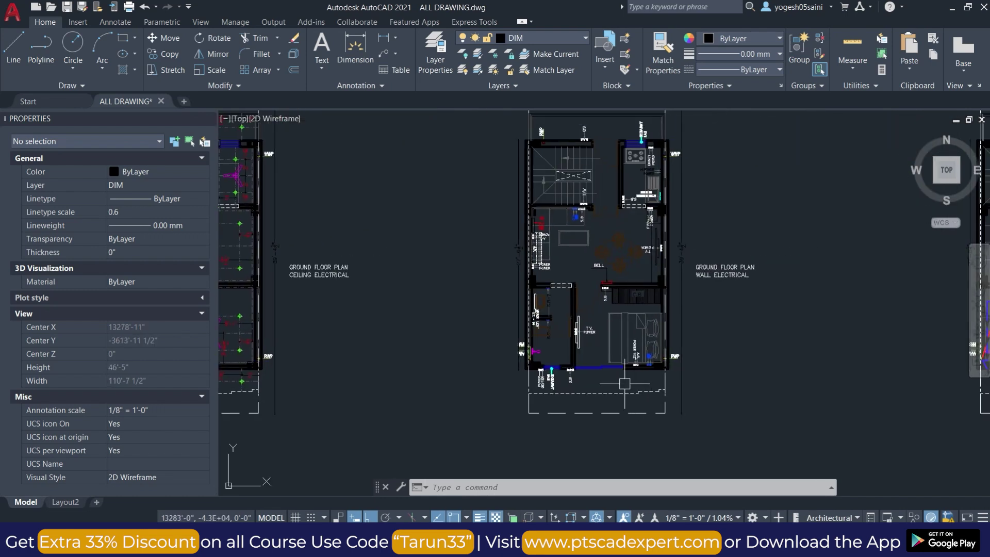
scroll(547, 337, up, 3)
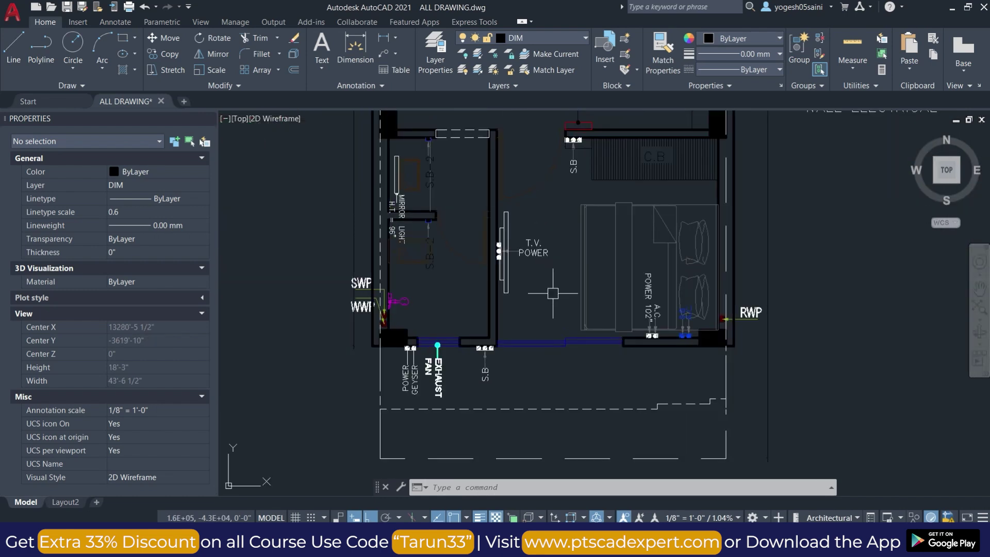
scroll(553, 294, down, 1)
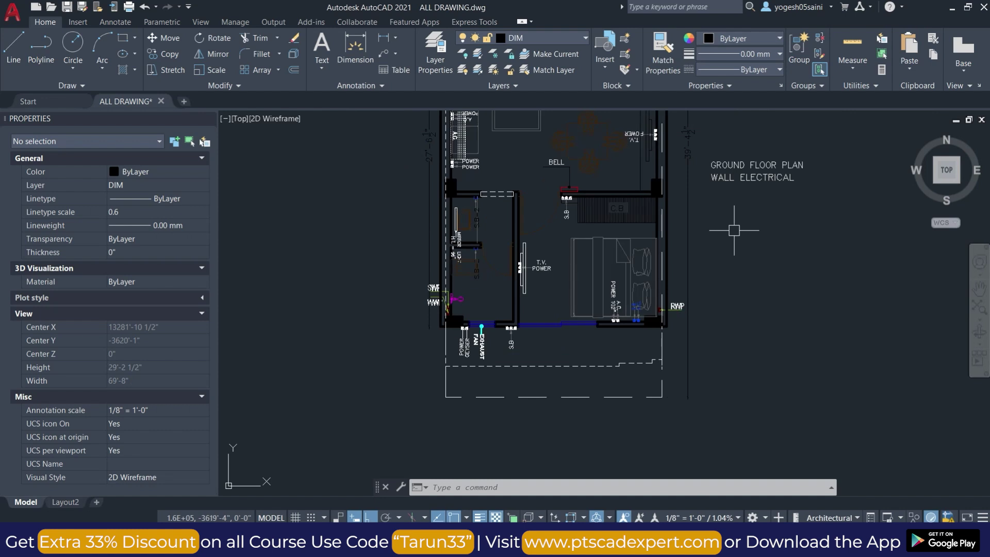
scroll(573, 251, up, 2)
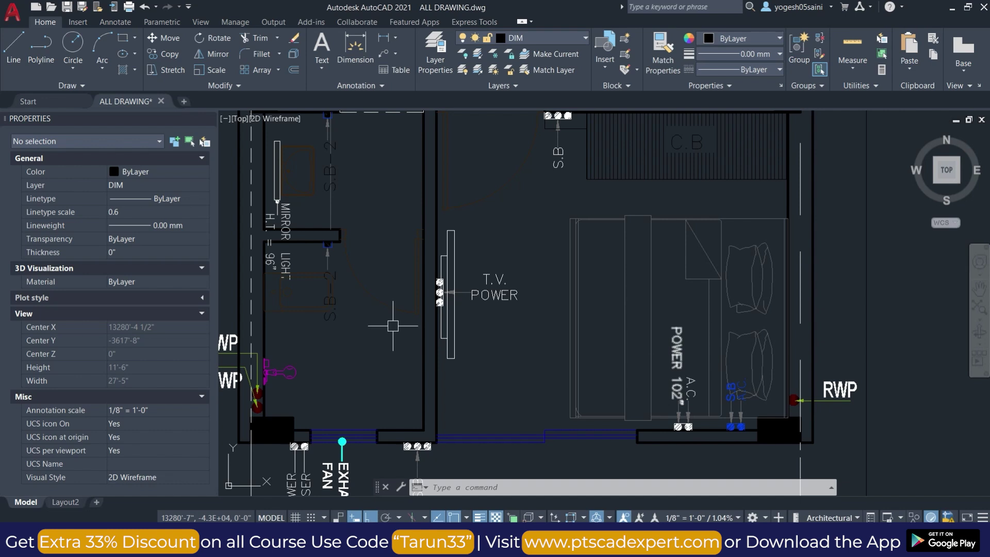
middle_drag(480, 329, 506, 371)
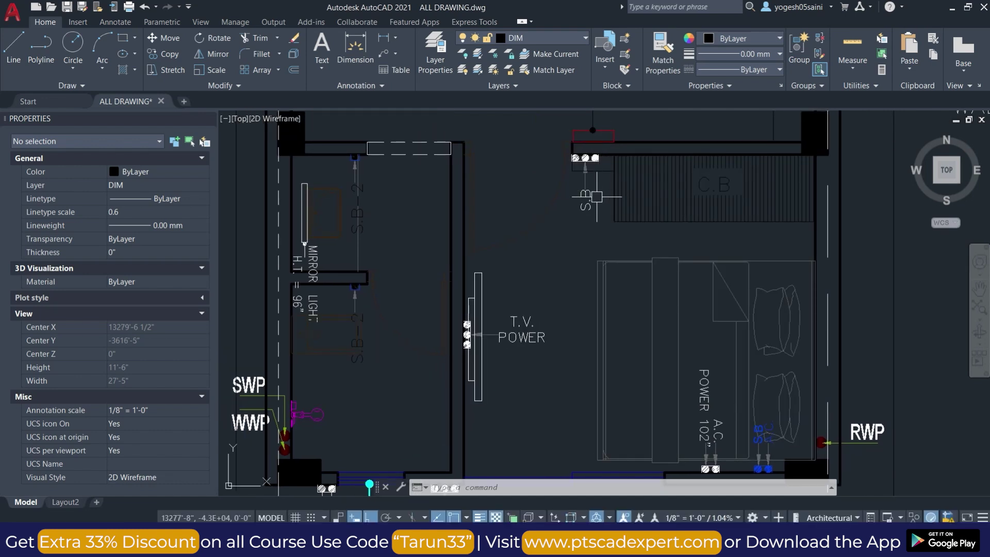
middle_drag(827, 382, 801, 344)
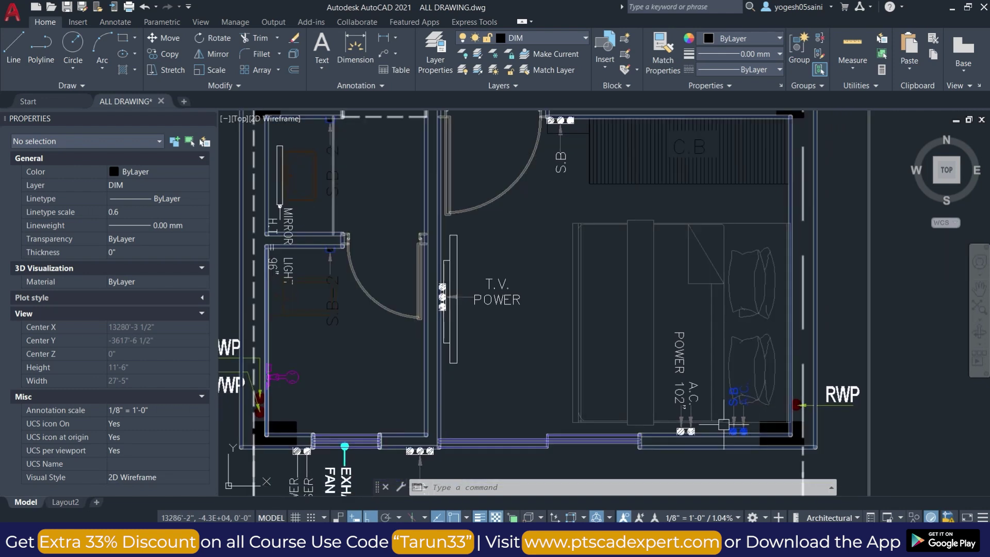
scroll(748, 338, down, 2)
scroll(619, 330, down, 3)
scroll(571, 329, up, 5)
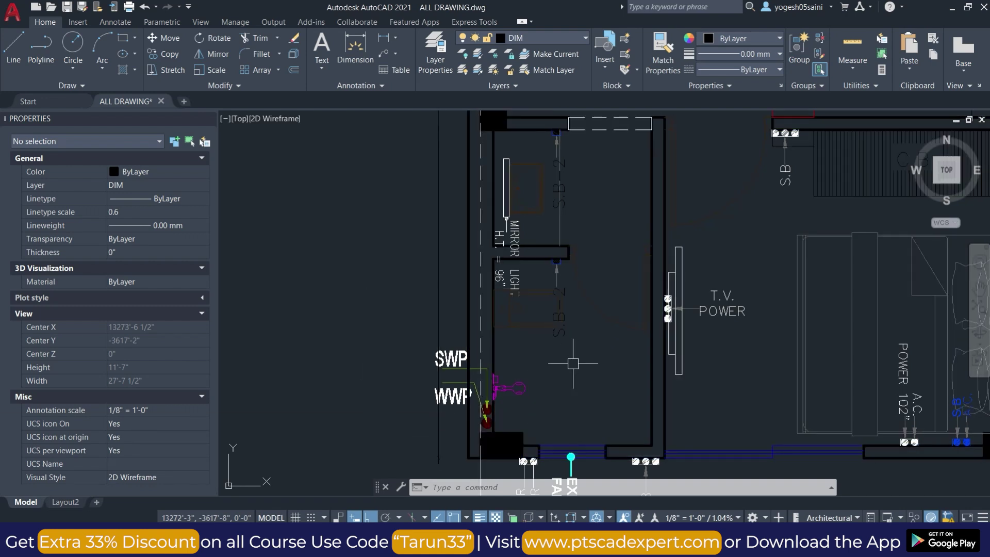
scroll(574, 360, down, 2)
Examine the staircase, MCB area, kitchen and exhaust fan points up close
middle_drag(581, 279, 582, 301)
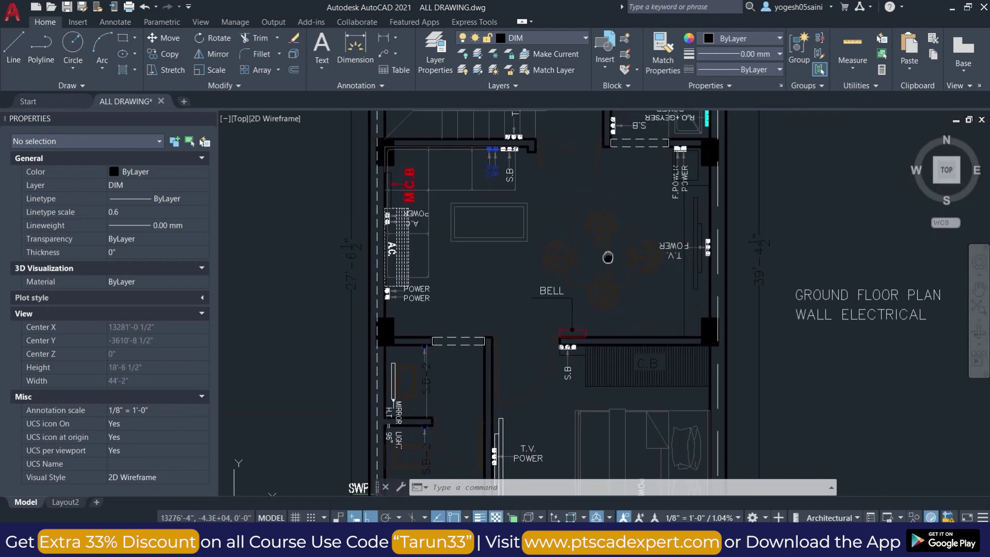
middle_drag(570, 196, 610, 254)
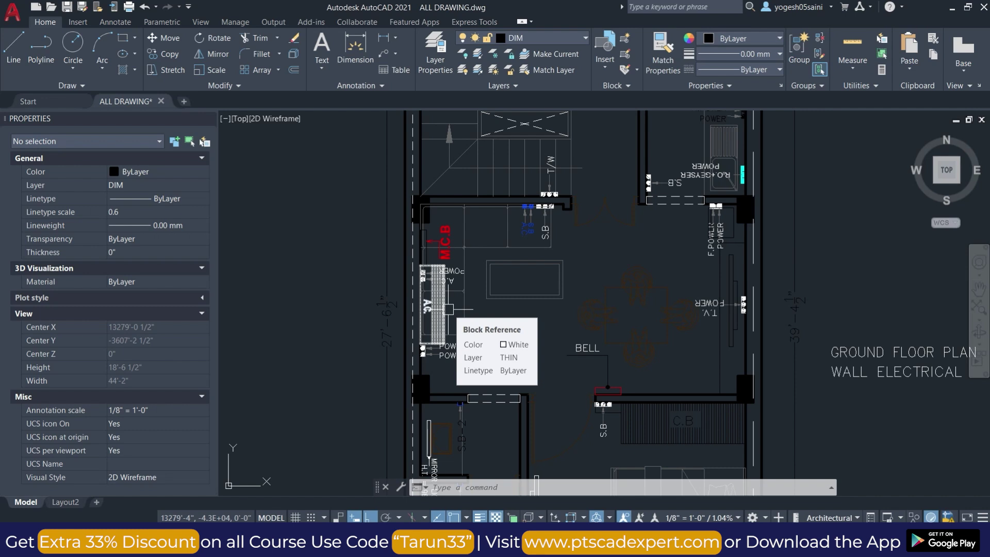
middle_drag(669, 111, 583, 177)
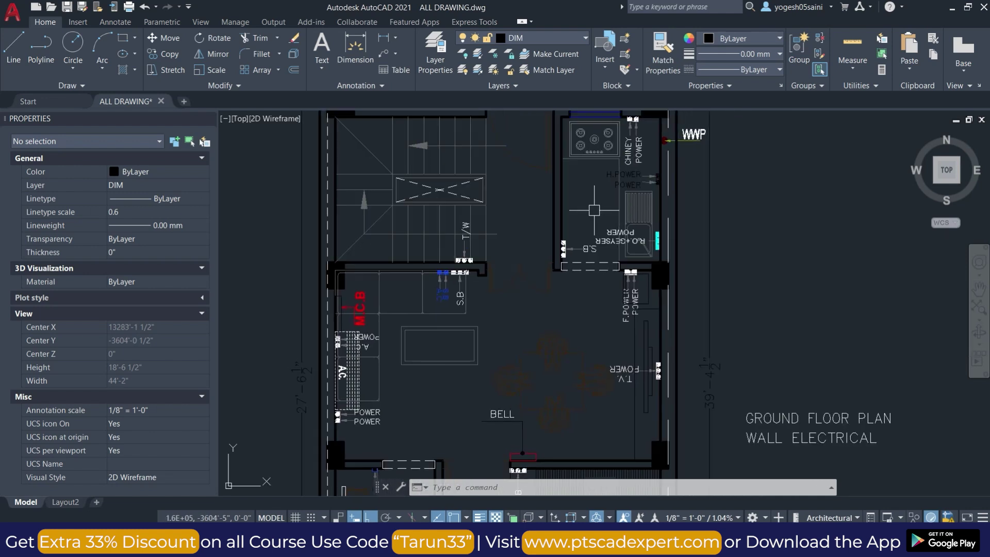
middle_drag(594, 210, 636, 256)
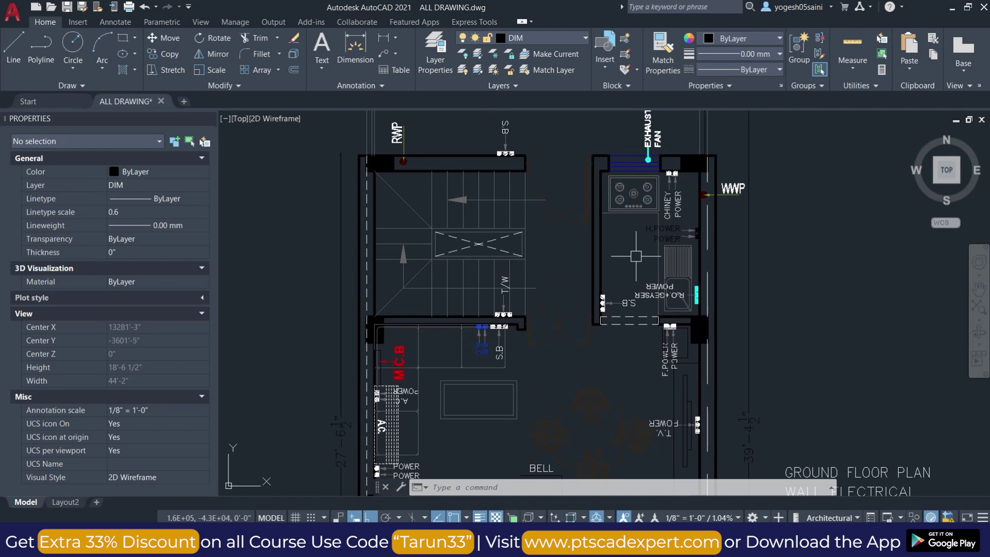
scroll(519, 321, up, 3)
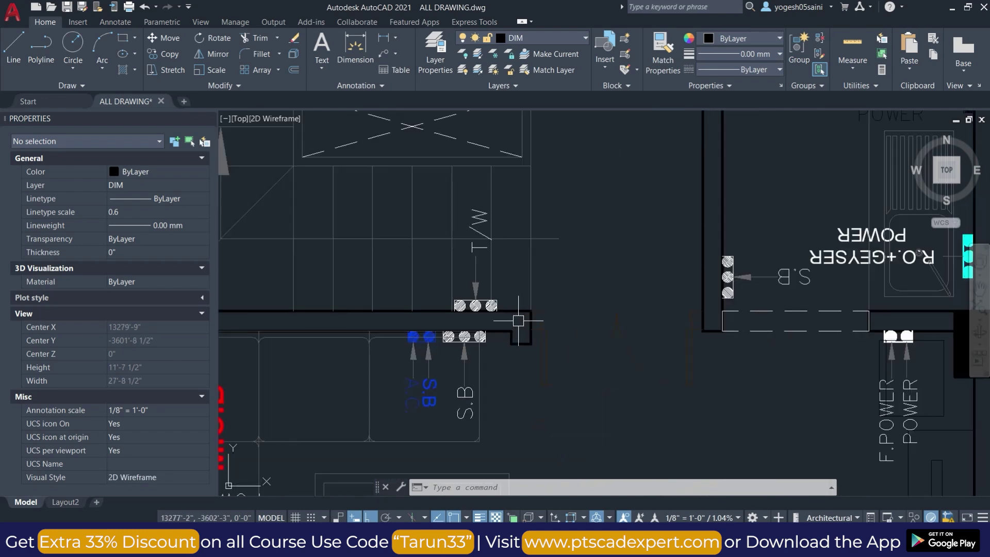
scroll(518, 321, down, 2)
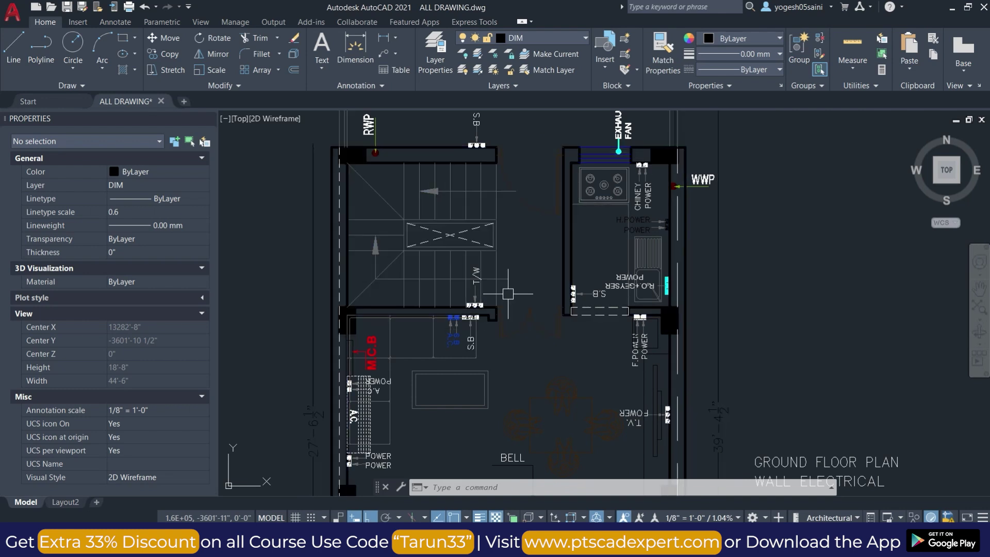
scroll(607, 220, up, 2)
scroll(607, 220, up, 2)
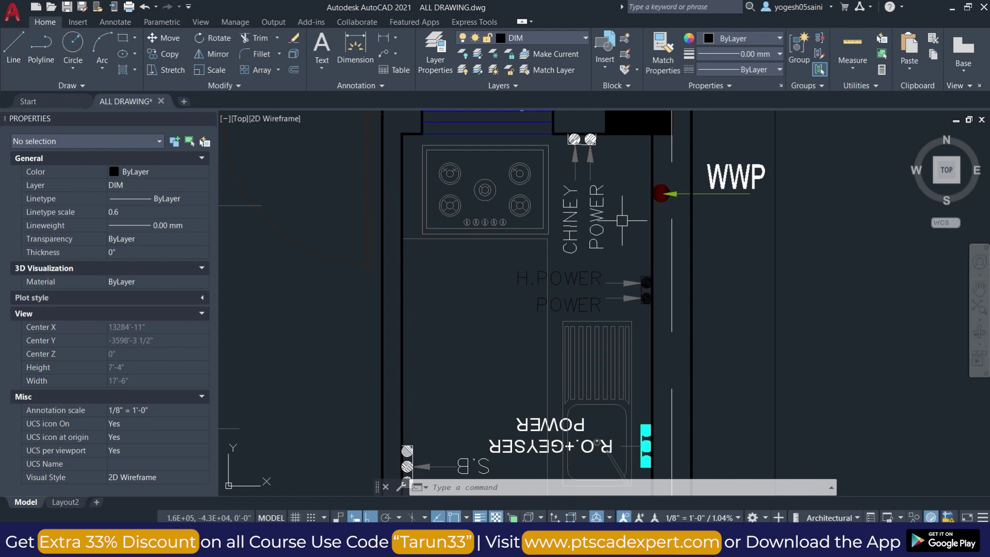
scroll(619, 221, down, 3)
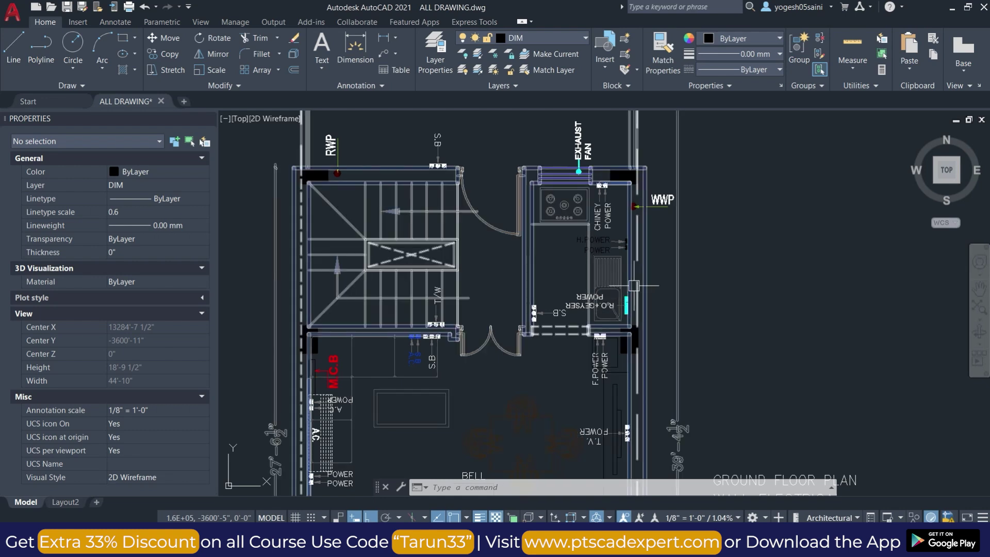
Zoom out to show the whole drawing with the first floor sheets
scroll(613, 143, up, 2)
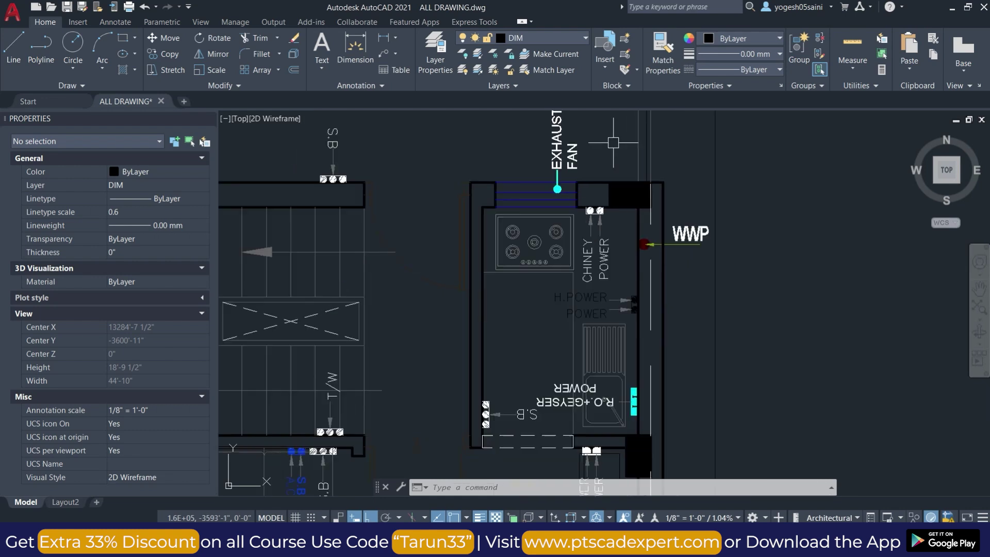
scroll(614, 143, up, 2)
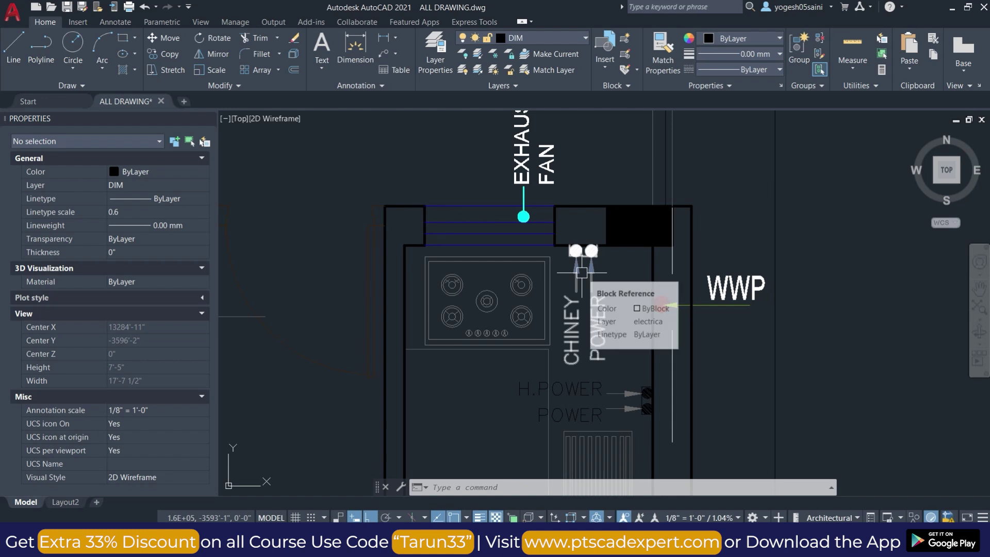
scroll(567, 294, down, 3)
scroll(558, 310, down, 3)
scroll(552, 319, down, 2)
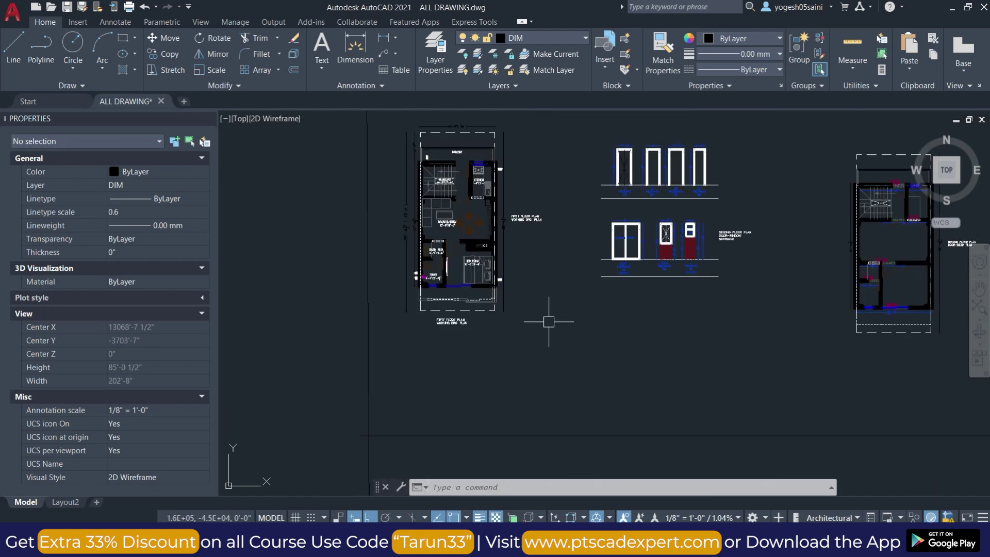
Zoom over the First Floor Plan's staircase, kitchen, dining, toilet and bedroom, ending at the door-window schedule
scroll(453, 190, up, 2)
scroll(453, 189, up, 1)
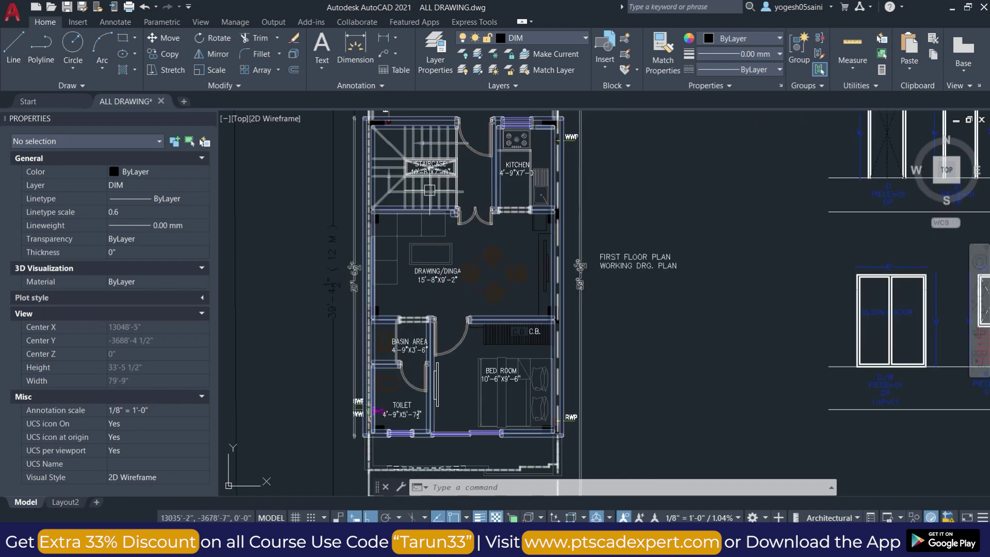
scroll(490, 171, up, 1)
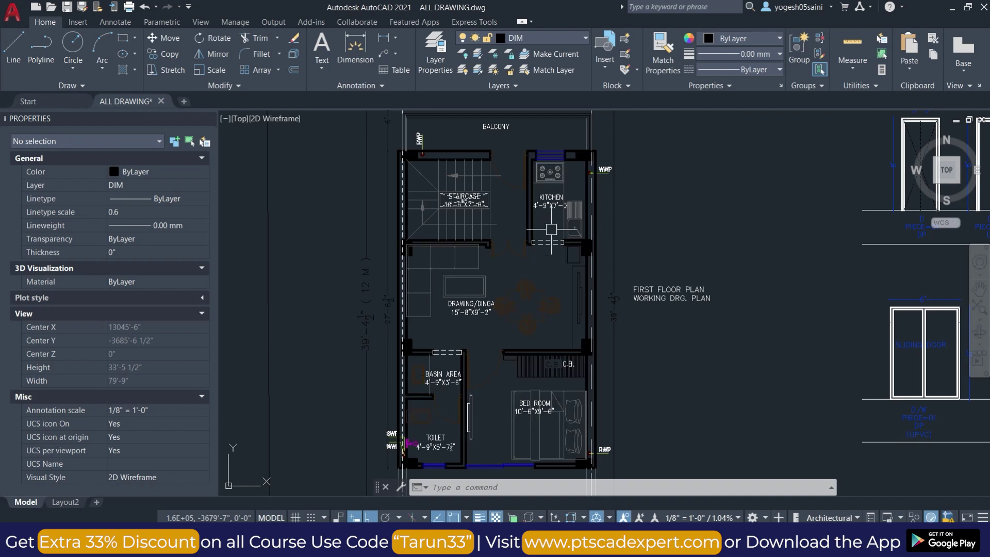
scroll(553, 234, down, 2)
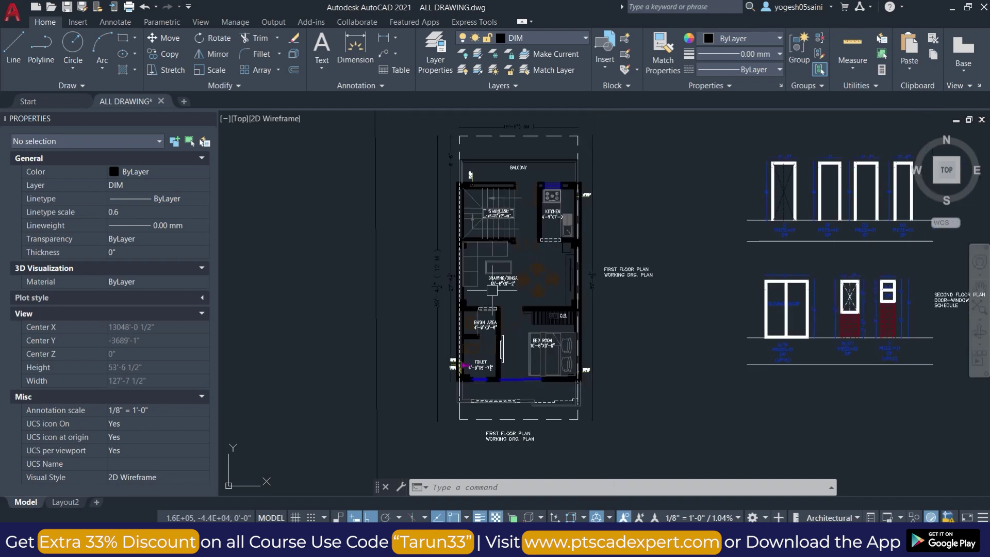
scroll(525, 276, up, 2)
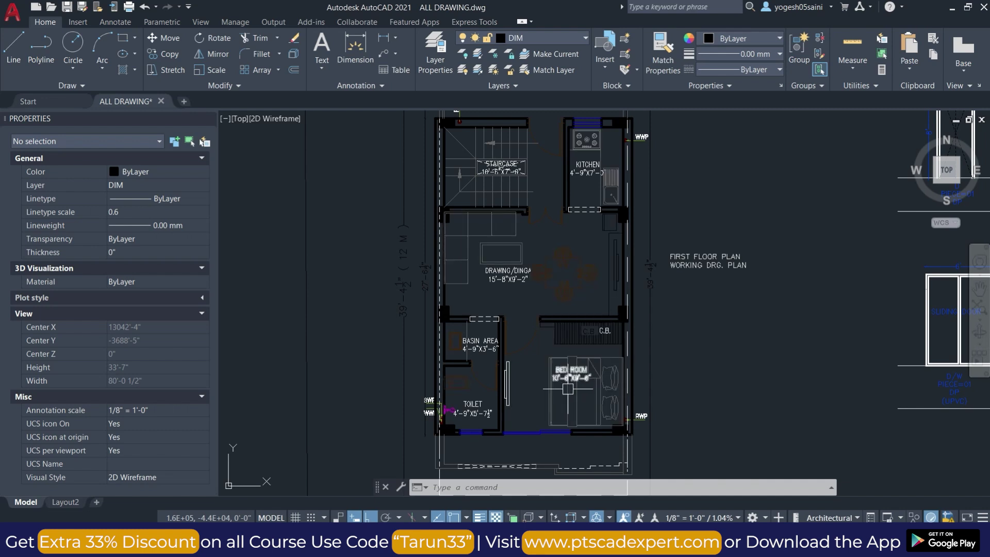
middle_drag(524, 364, 496, 301)
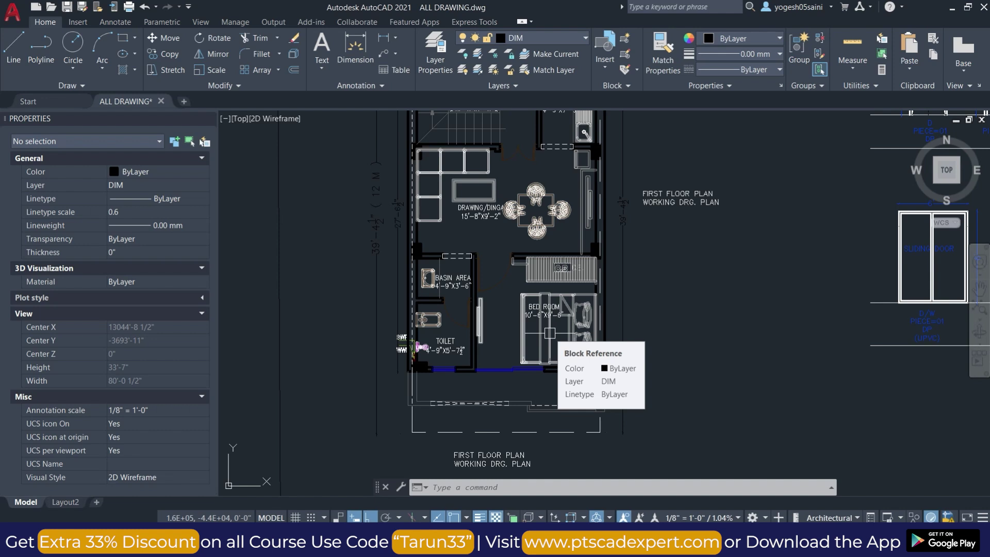
scroll(549, 333, down, 3)
scroll(550, 333, up, 1)
middle_drag(590, 336, 479, 329)
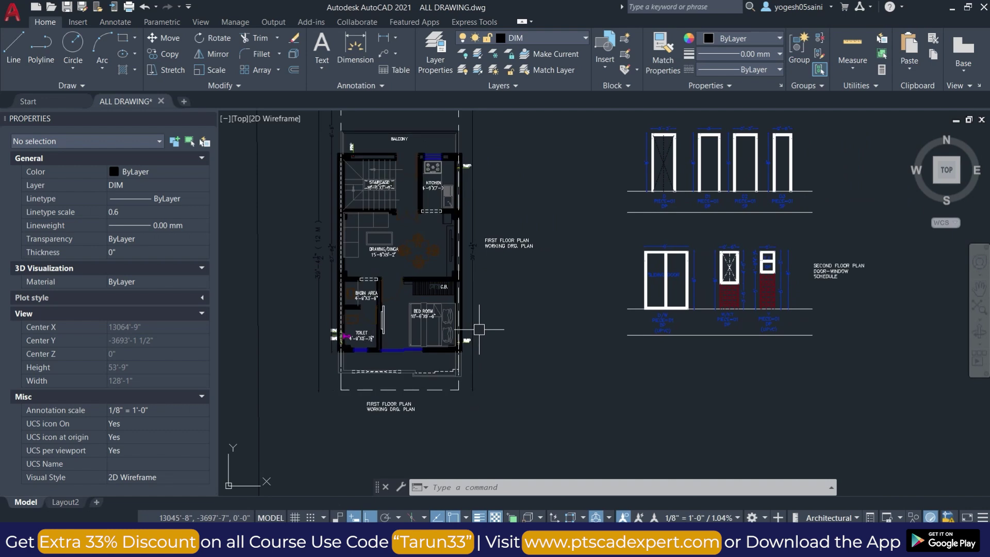
Center the door-window schedule and zoom in on the D, D1 and D2 door elevations
middle_drag(745, 375, 663, 400)
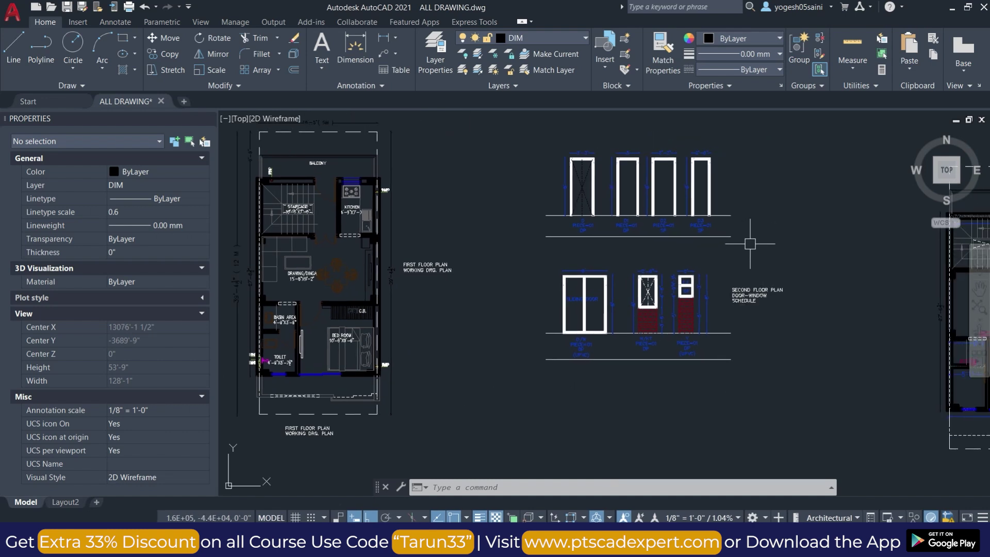
middle_drag(751, 244, 708, 266)
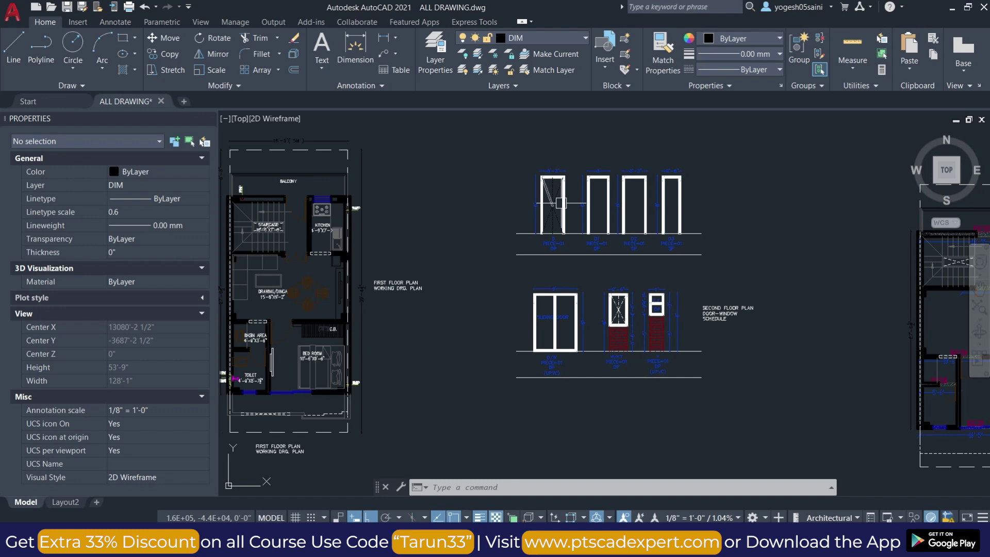
scroll(568, 206, up, 2)
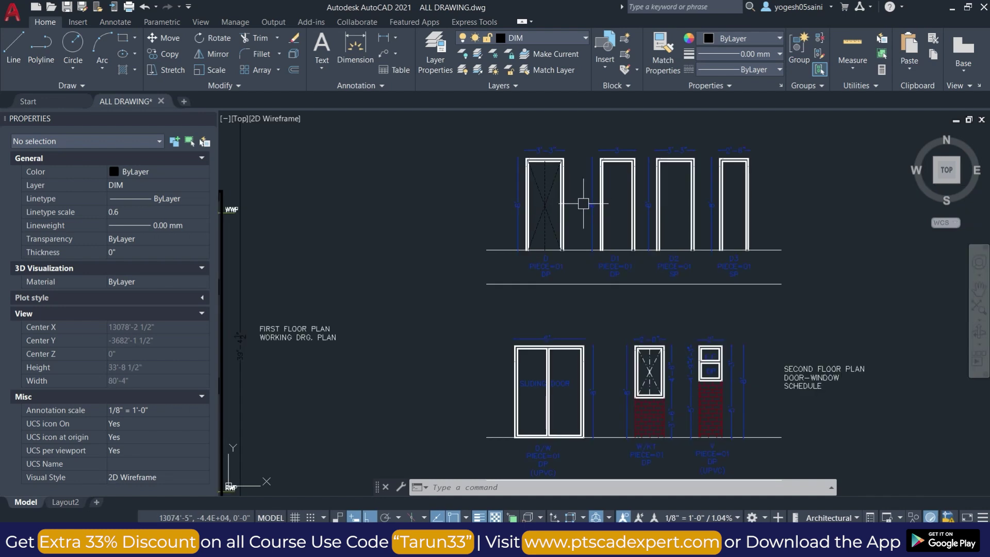
scroll(577, 203, up, 2)
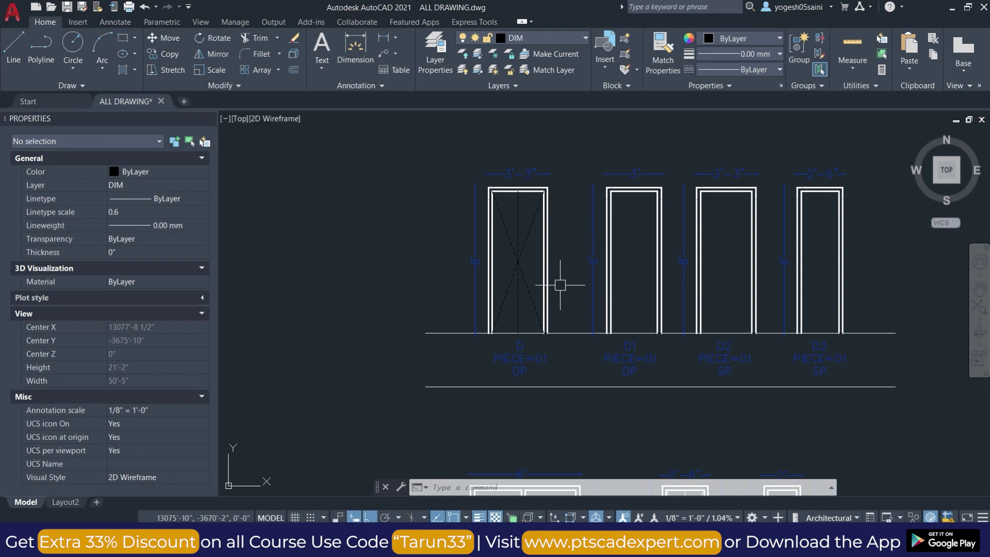
middle_drag(582, 291, 592, 283)
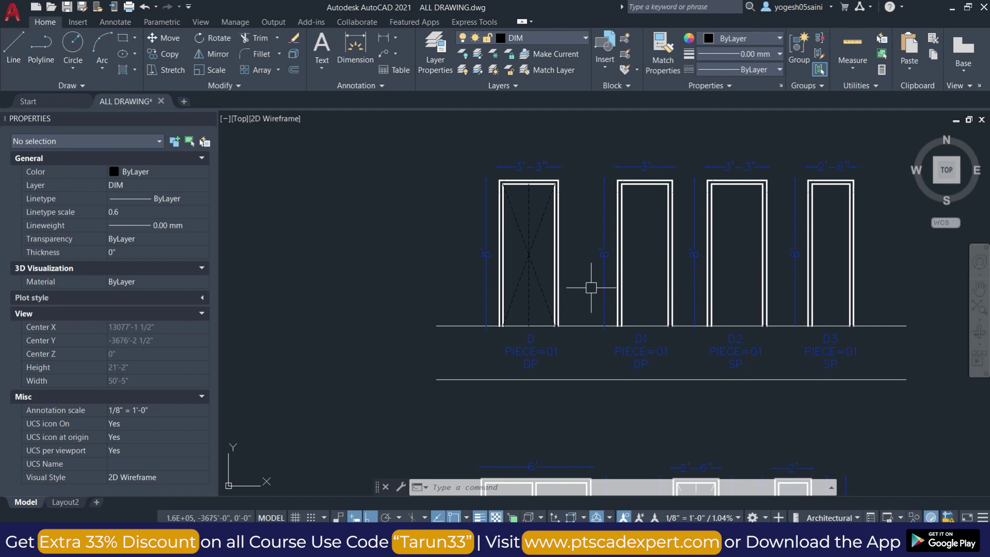
scroll(589, 294, up, 2)
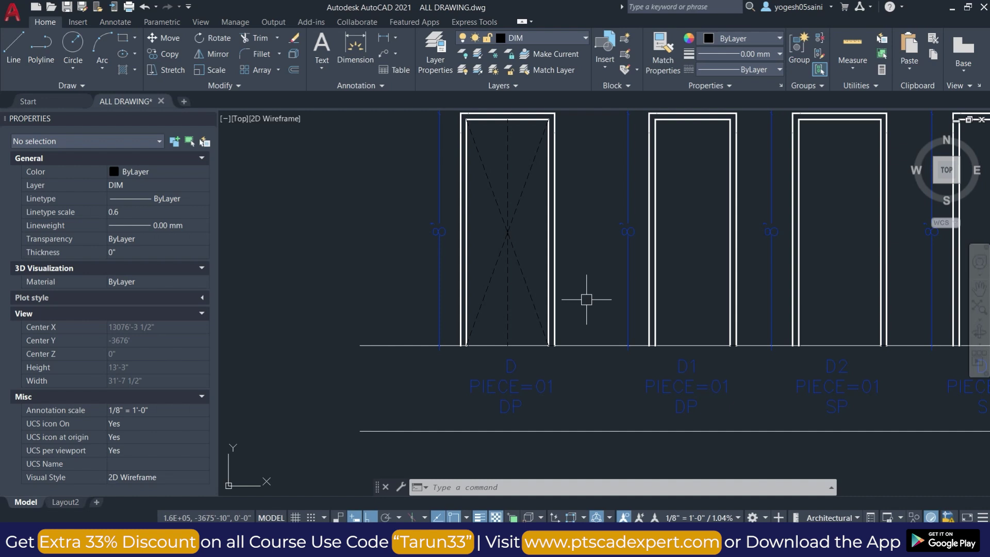
scroll(587, 299, down, 2)
scroll(639, 336, down, 2)
scroll(700, 364, down, 1)
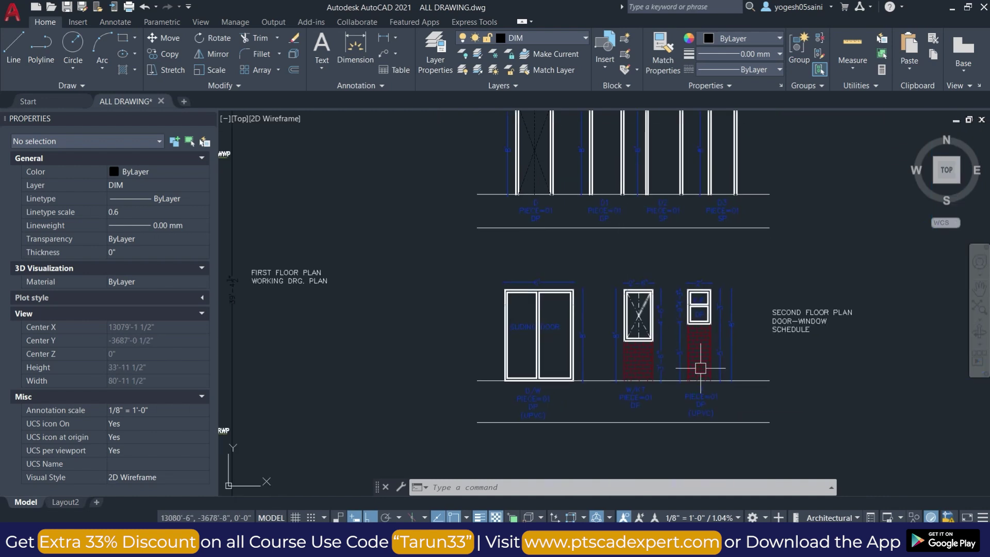
scroll(536, 397, up, 4)
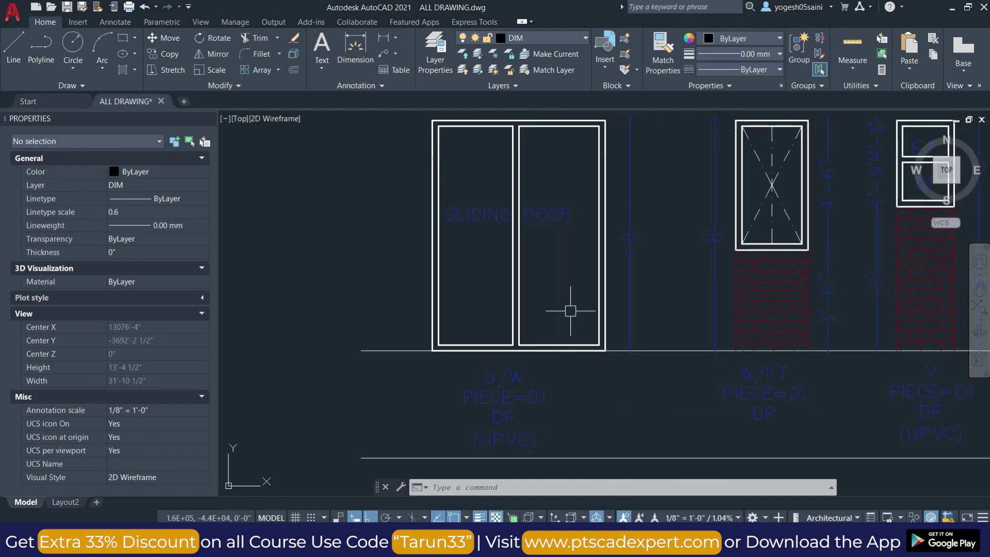
scroll(599, 355, up, 1)
middle_drag(596, 320, 605, 239)
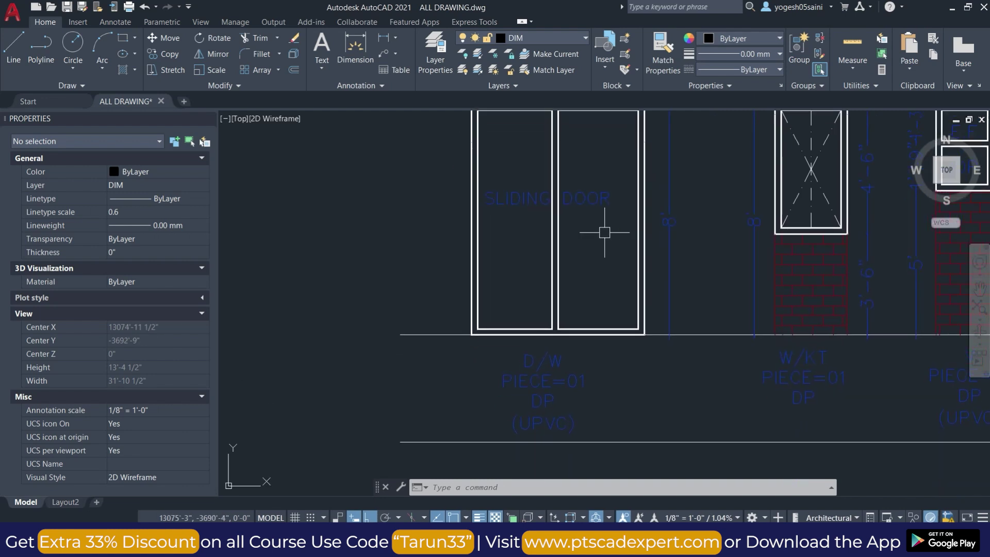
scroll(597, 277, down, 5)
scroll(508, 315, up, 5)
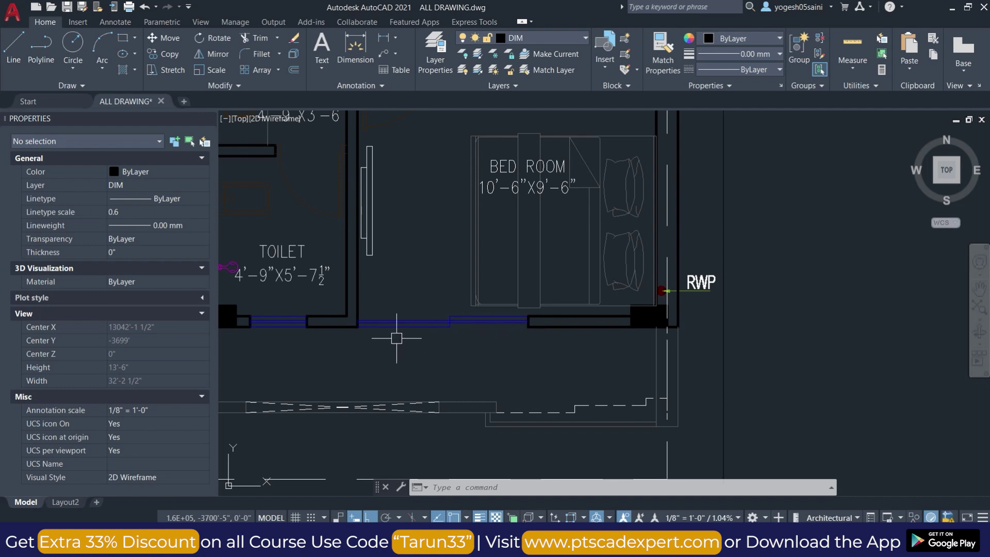
scroll(397, 339, down, 3)
scroll(396, 340, down, 2)
mouse_move(765, 343)
middle_down()
mouse_move(641, 317)
mouse_move(471, 261)
middle_up()
scroll(471, 261, up, 3)
middle_drag(524, 279, 547, 296)
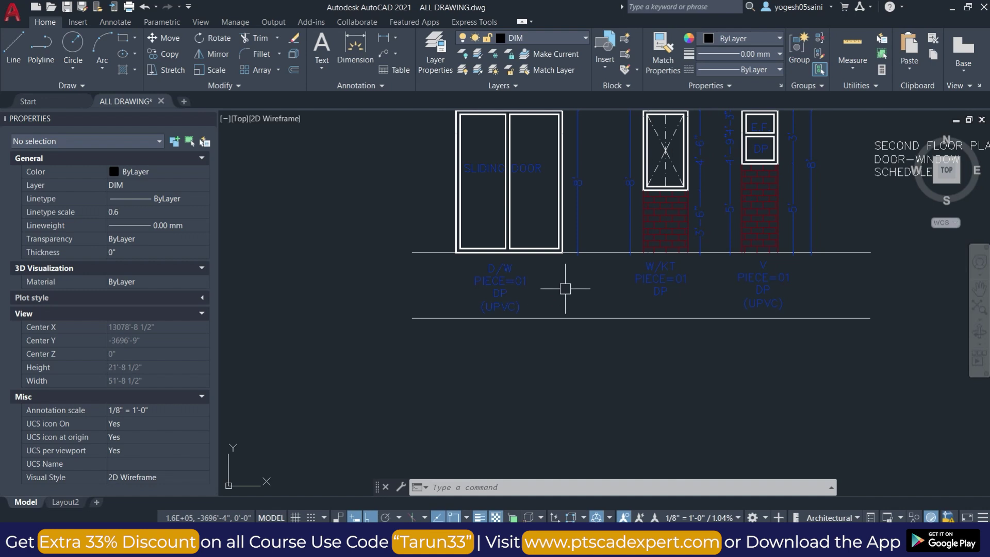
scroll(590, 294, down, 1)
scroll(619, 330, up, 1)
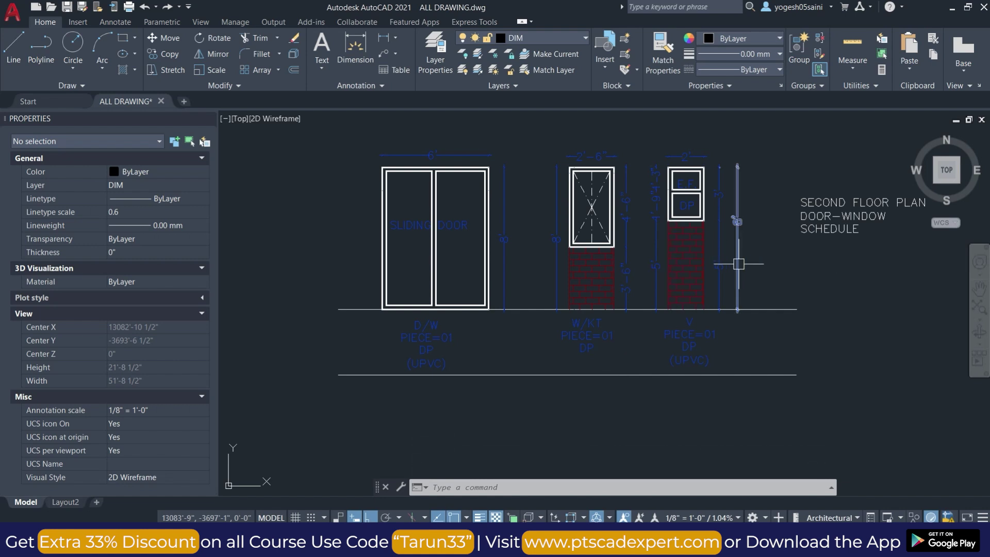
Start a horizontal construction line with XL, then cancel it
key(Escape)
key(Escape)
key(Escape)
text(xl)
key(Return)
text(h)
key(Return)
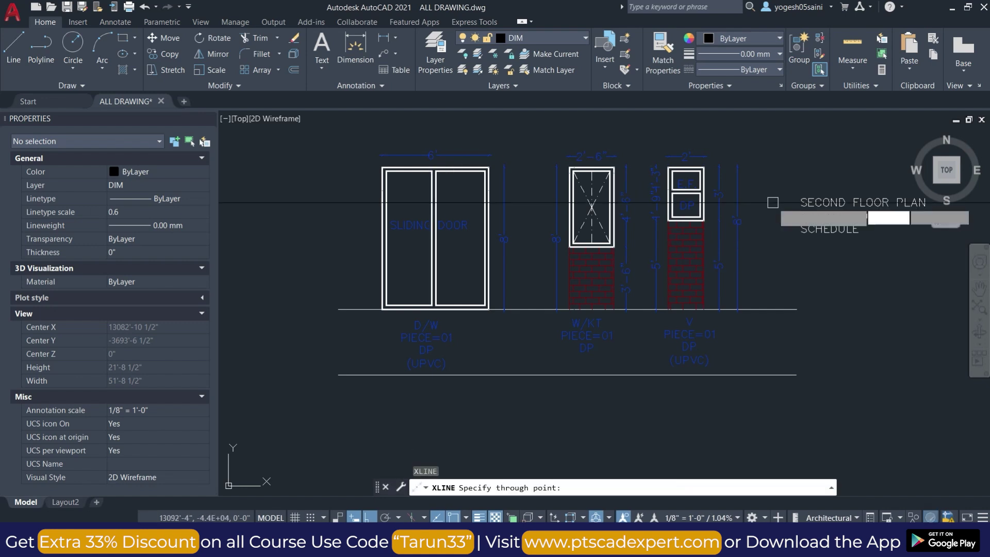
scroll(708, 165, up, 5)
scroll(694, 163, down, 3)
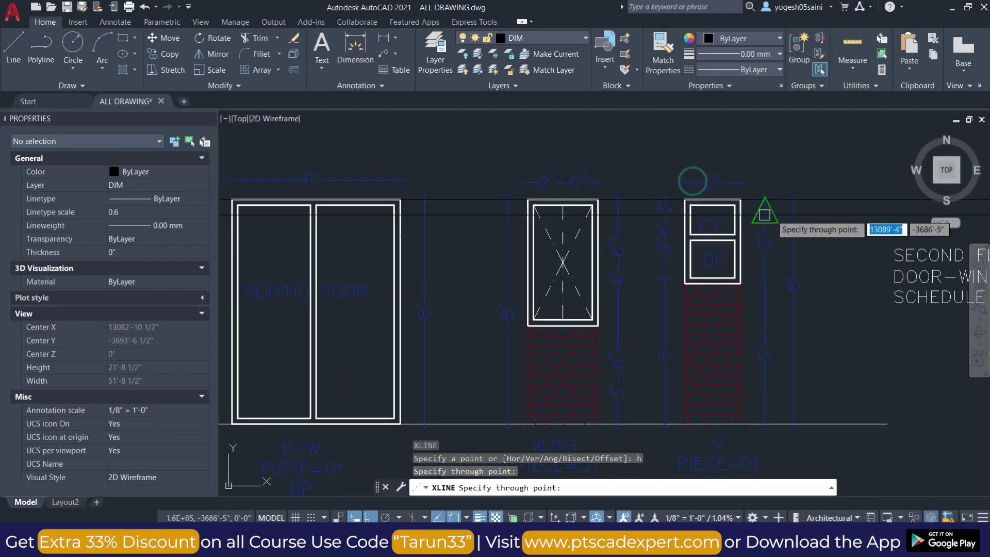
scroll(763, 210, down, 2)
key(Escape)
scroll(790, 212, up, 2)
key(Return)
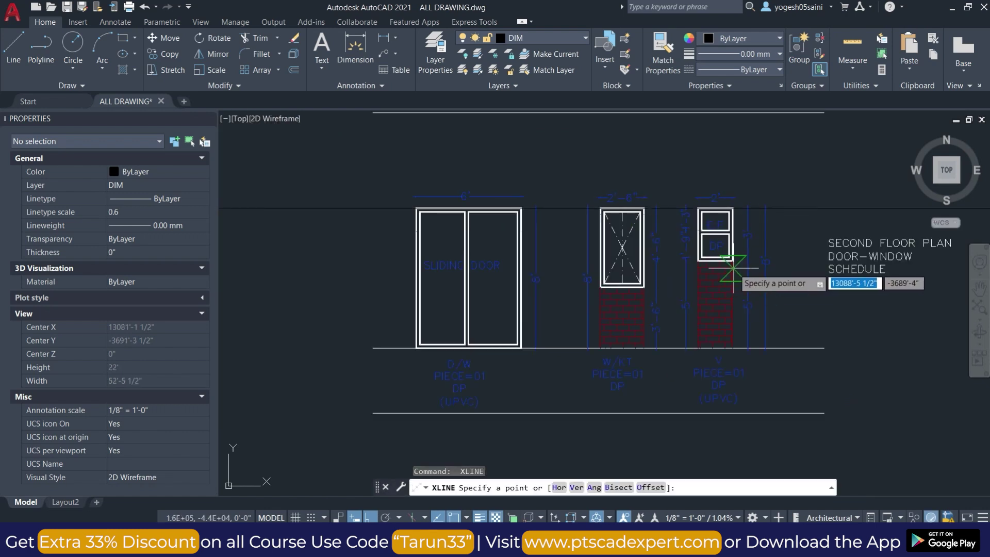
key(Escape)
key(Escape)
Erase the stray horizontal construction line across the door-window schedule
click(836, 209)
text(e)
key(Return)
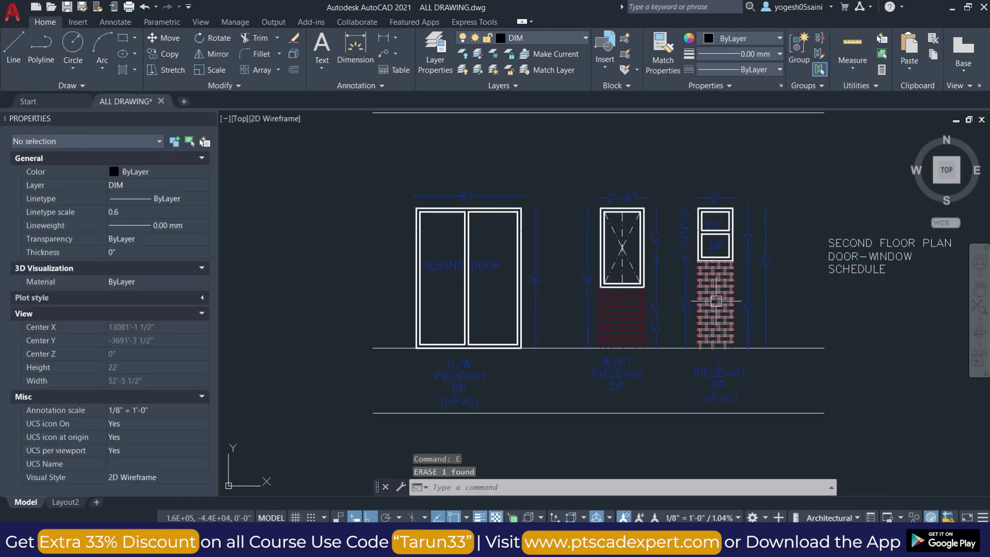
middle_drag(708, 325, 660, 279)
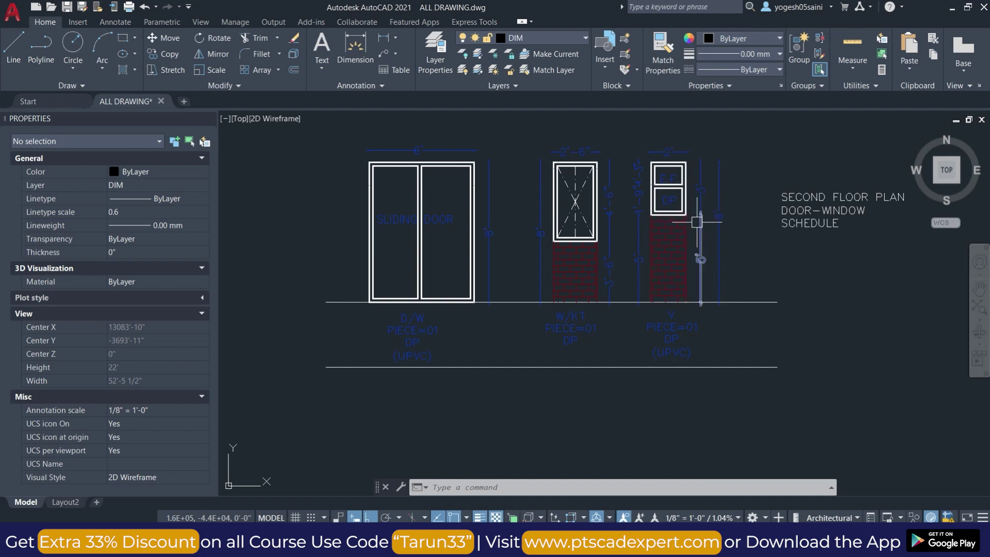
scroll(693, 226, down, 2)
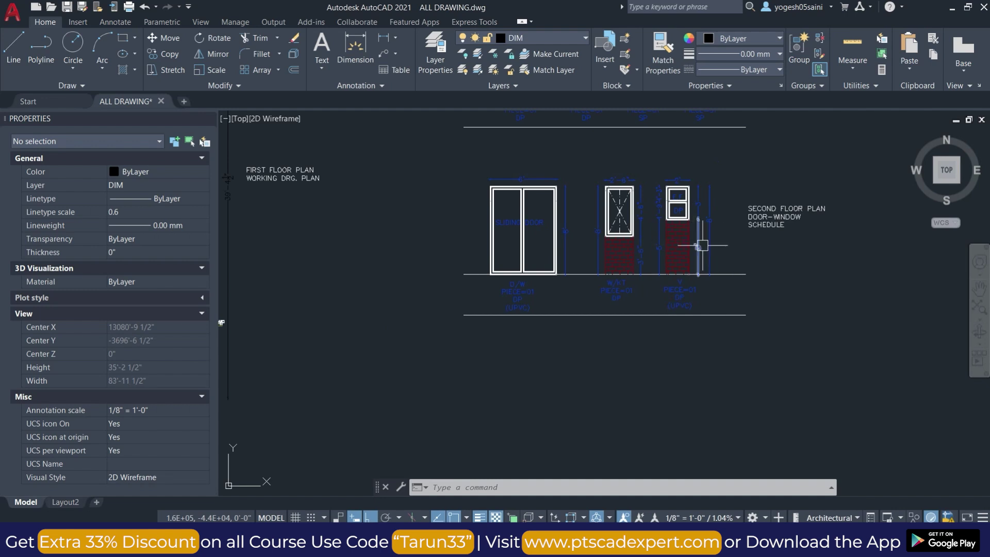
Frame the second floor door-beam plan closely, then zoom out to both floor rows
scroll(692, 226, down, 5)
middle_drag(792, 235, 481, 236)
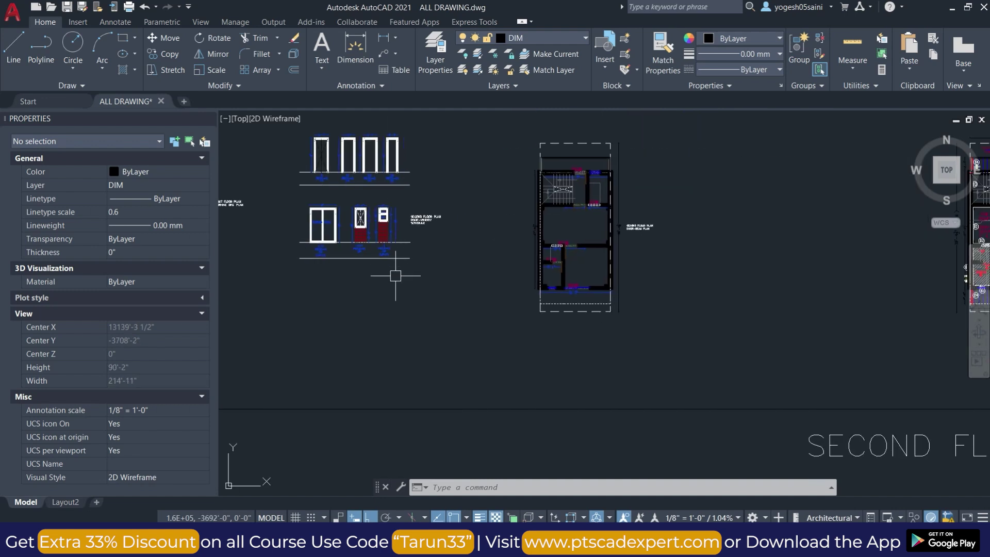
scroll(608, 288, up, 2)
middle_drag(637, 279, 695, 328)
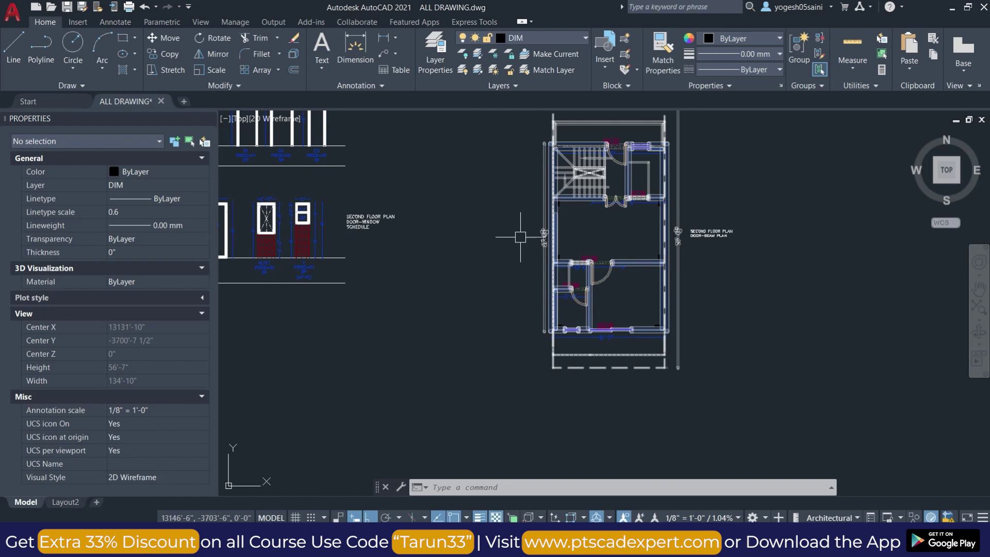
scroll(671, 146, up, 2)
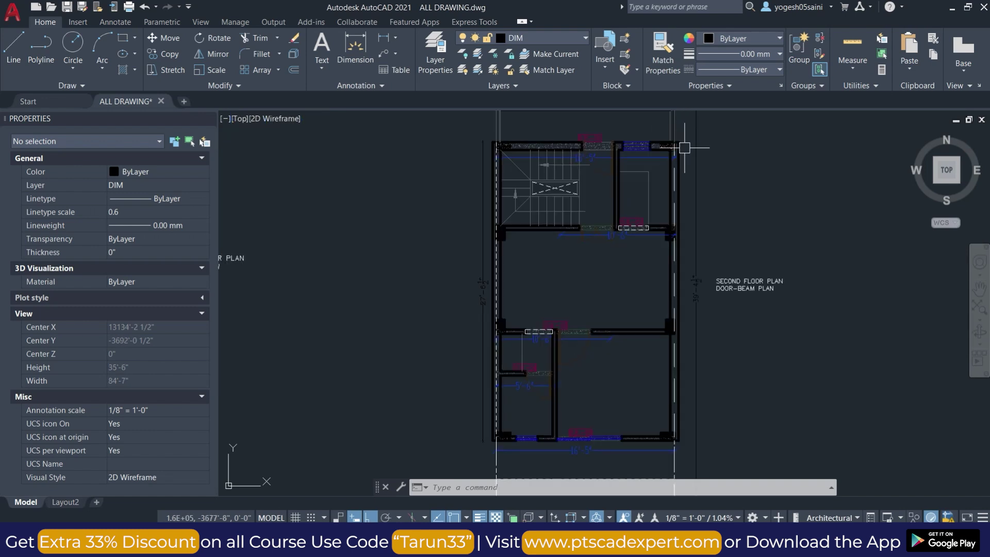
middle_drag(517, 375, 517, 292)
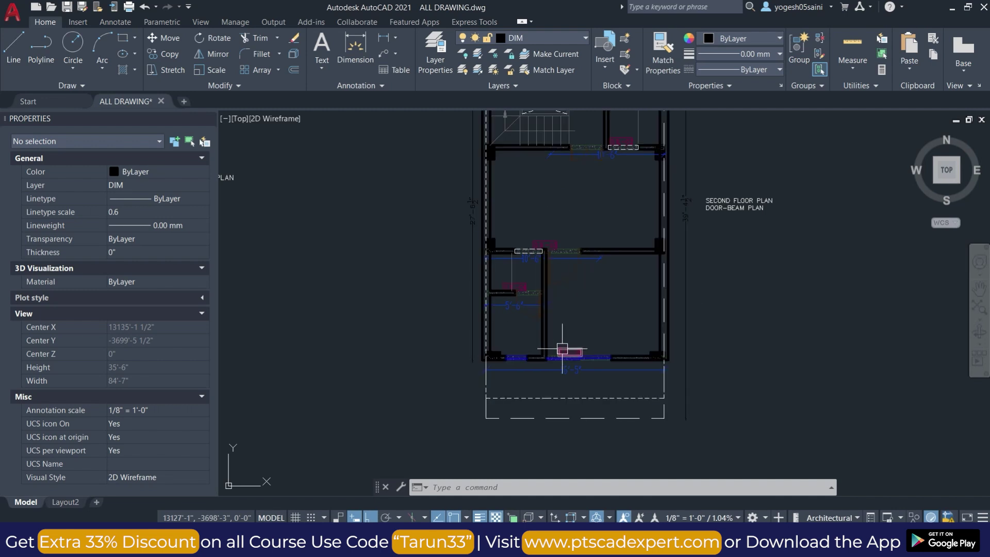
scroll(563, 350, down, 2)
scroll(570, 347, down, 4)
Zoom from the full floor sets into the second floor reinforcement slab plan
middle_drag(730, 343, 665, 277)
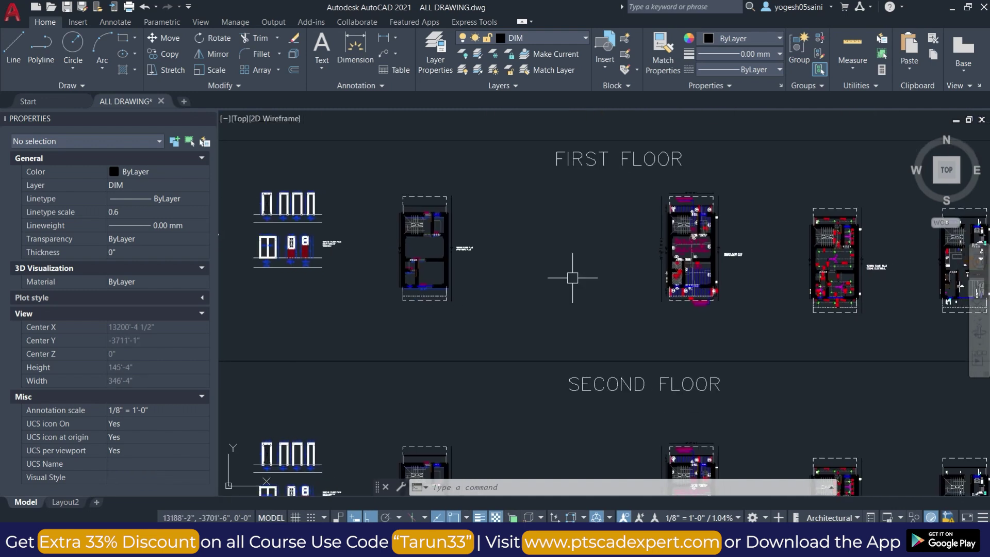
scroll(719, 280, up, 5)
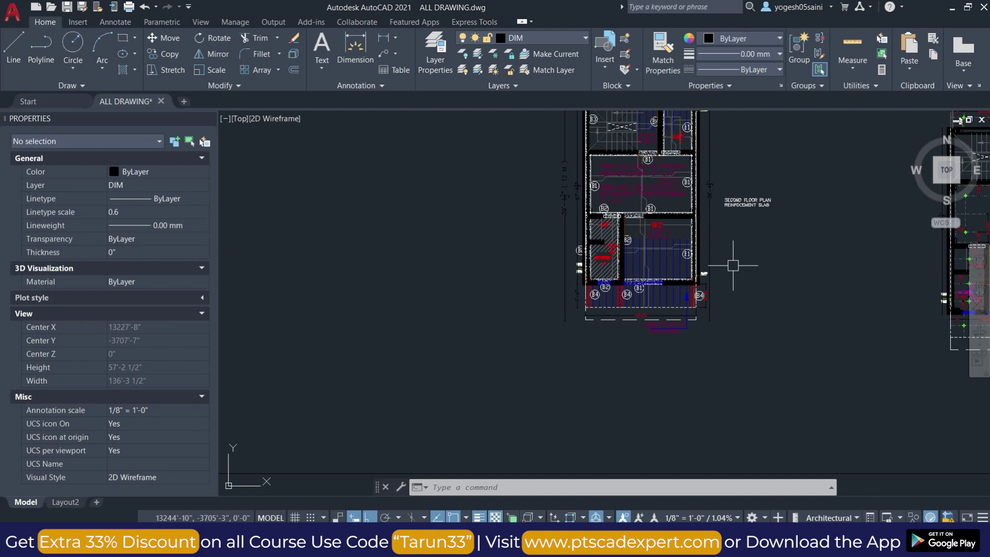
scroll(738, 265, down, 3)
scroll(737, 266, up, 2)
scroll(677, 310, up, 2)
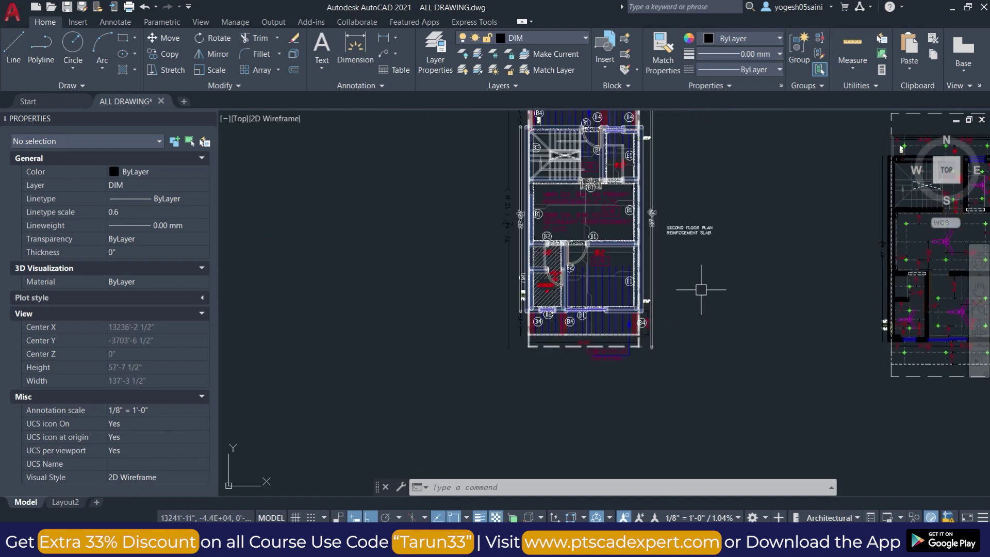
scroll(544, 233, up, 4)
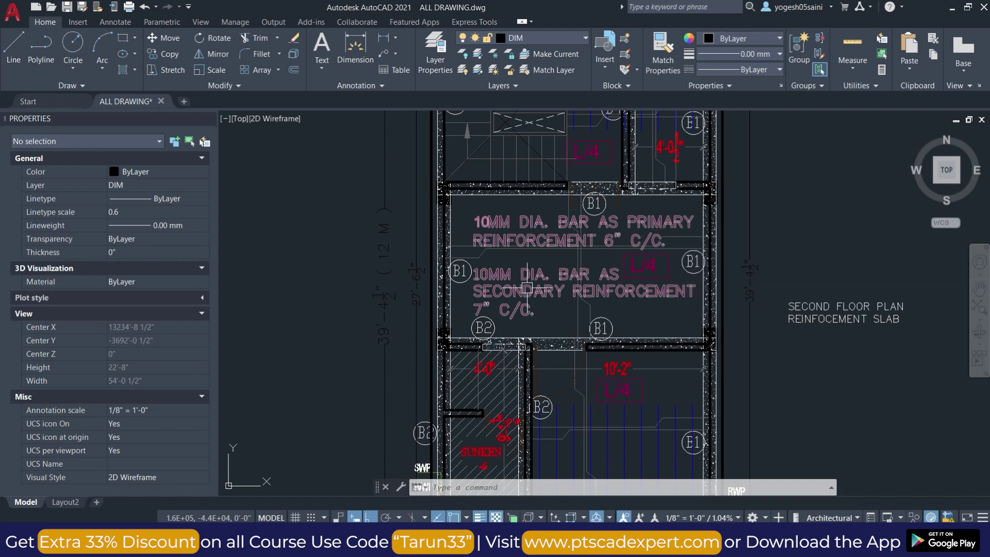
Pan around the slab plan's stair area, B1, B2, B4 beam labels and bar notes
middle_drag(671, 229, 758, 206)
scroll(621, 265, down, 3)
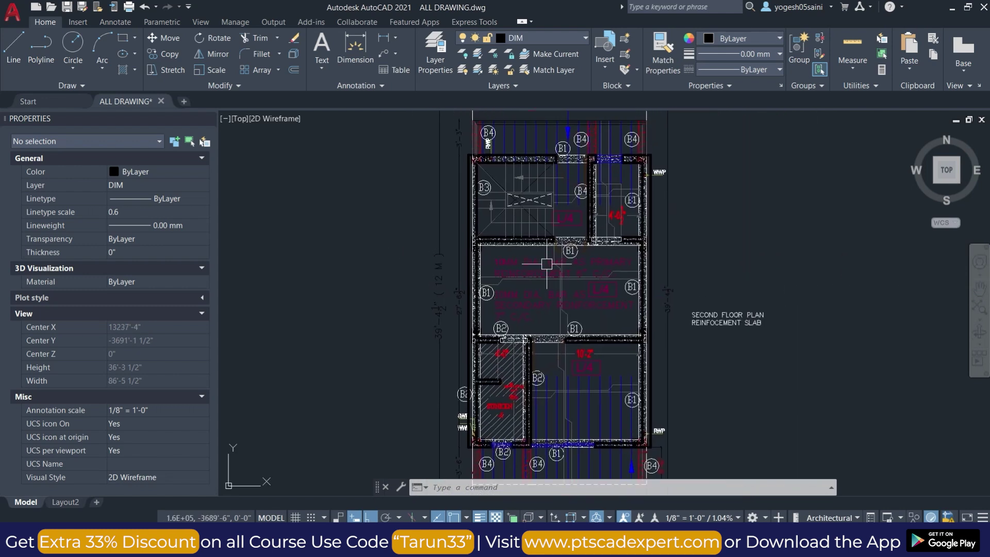
scroll(671, 245, up, 1)
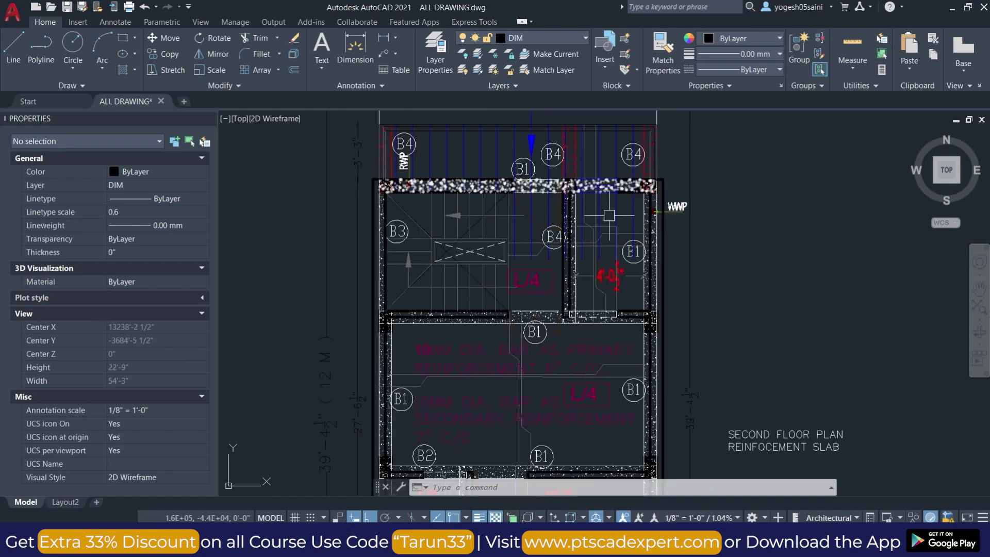
scroll(670, 245, up, 1)
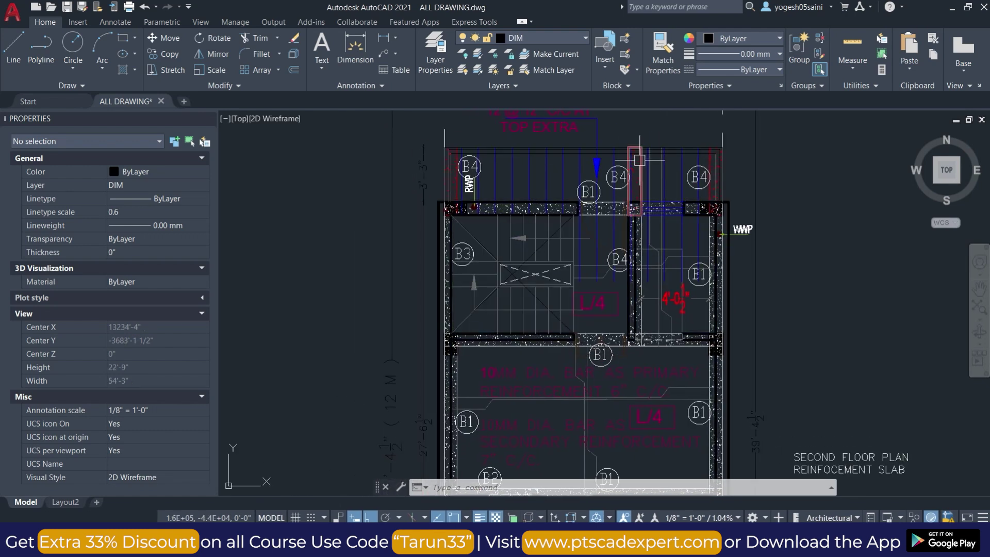
middle_drag(661, 250, 666, 173)
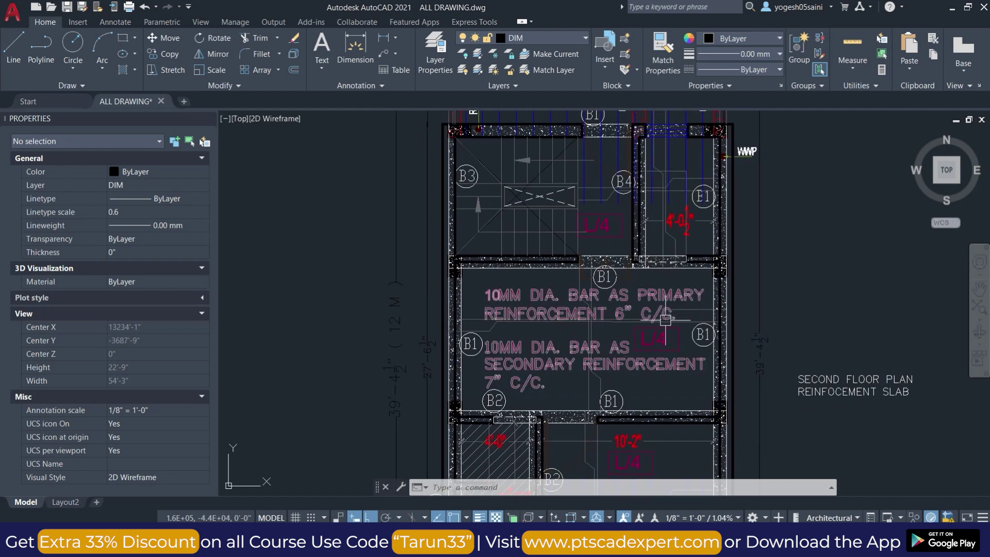
mouse_move(528, 337)
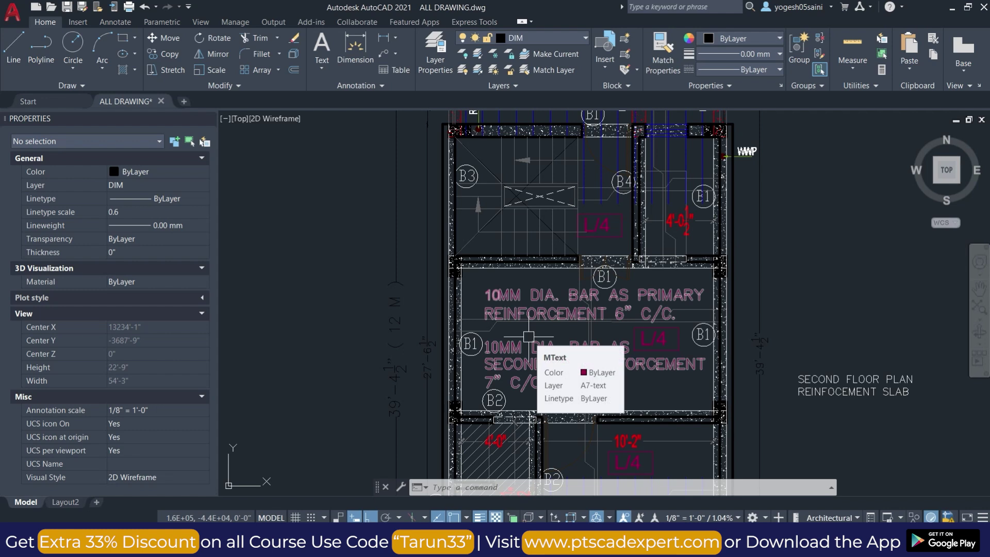
scroll(473, 171, up, 4)
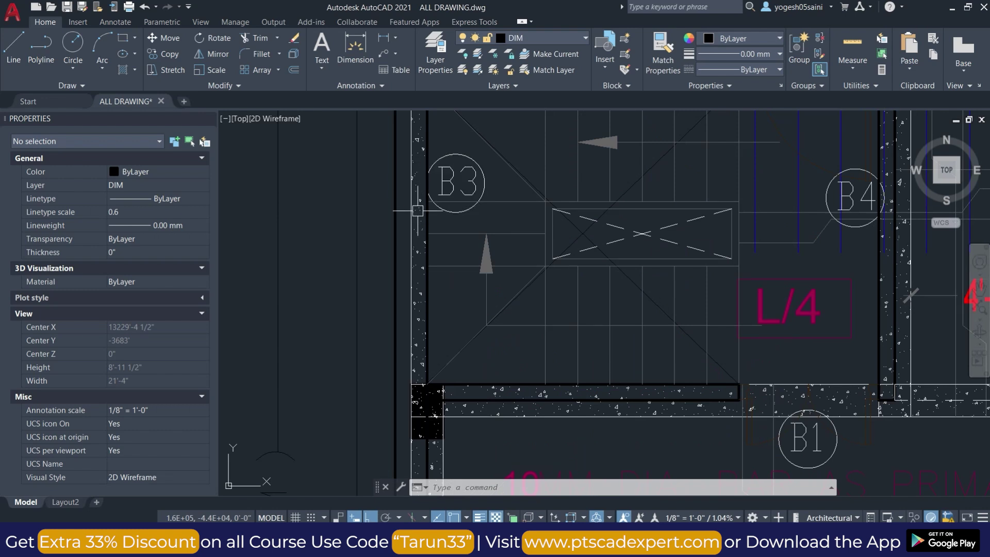
scroll(439, 201, down, 4)
scroll(464, 206, up, 1)
middle_drag(472, 158, 497, 206)
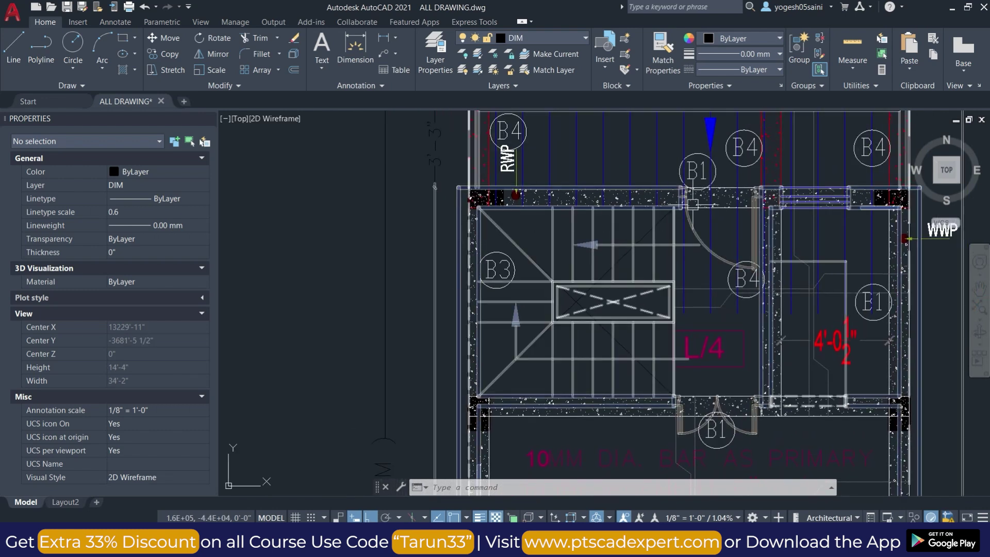
scroll(686, 177, down, 4)
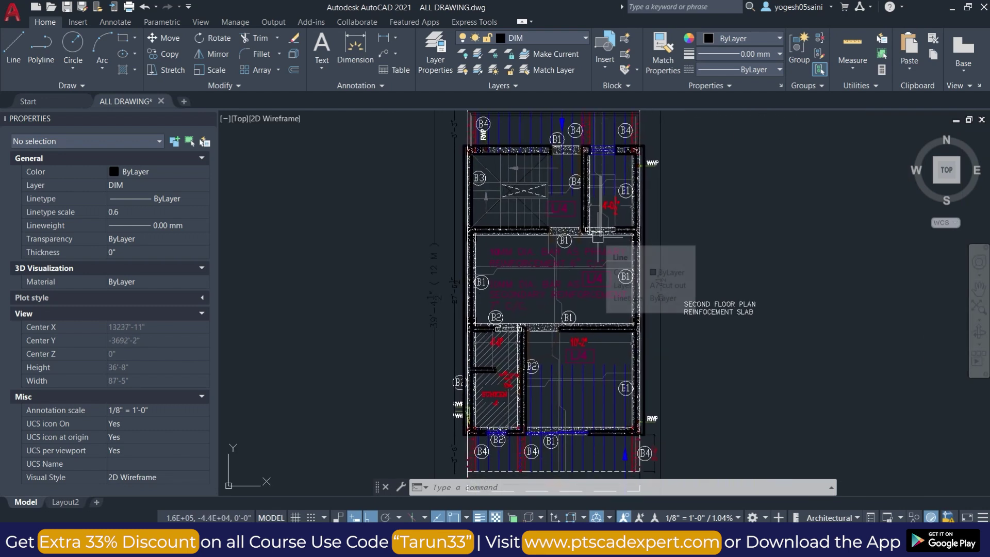
mouse_move(730, 397)
middle_down()
mouse_move(603, 337)
mouse_move(603, 299)
middle_up()
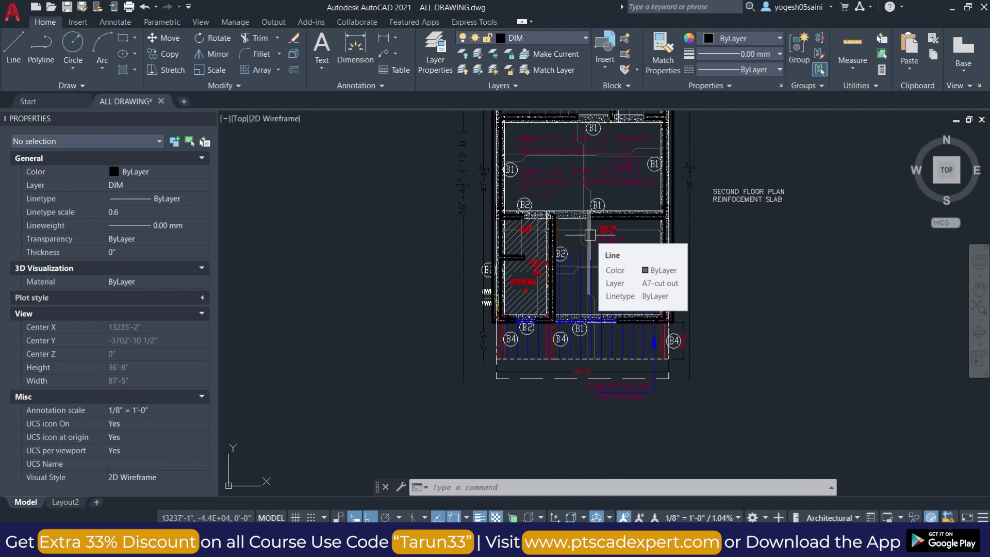
Zoom into the second floor ceiling electrical plan's fan rooms and RWP corner dimensions
scroll(590, 235, down, 4)
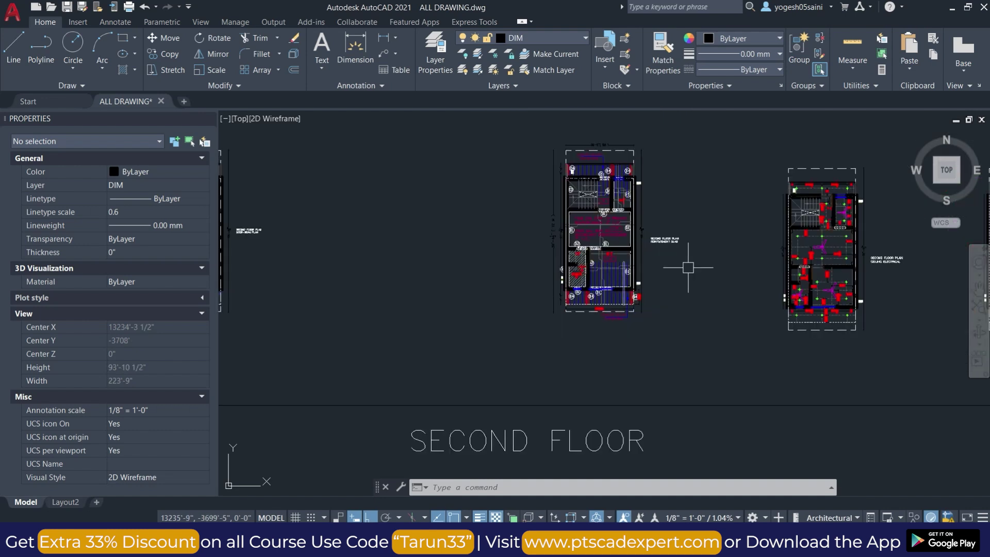
middle_drag(691, 265, 453, 232)
scroll(633, 214, up, 4)
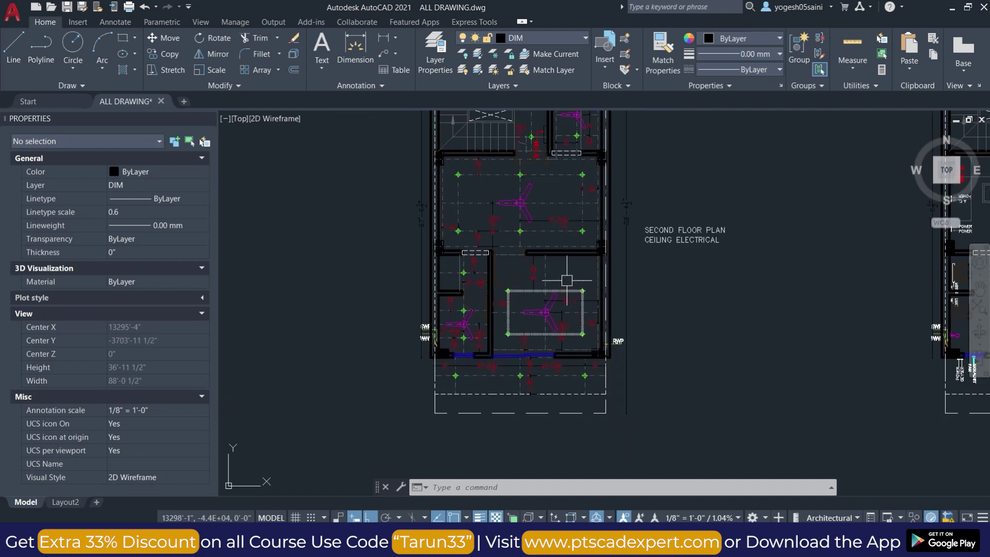
scroll(535, 271, up, 5)
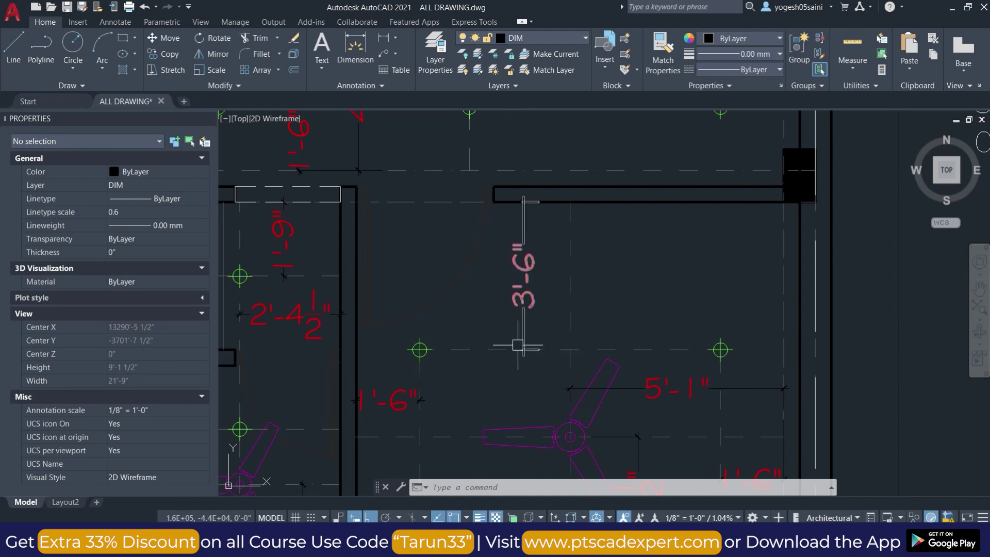
middle_drag(516, 343, 562, 194)
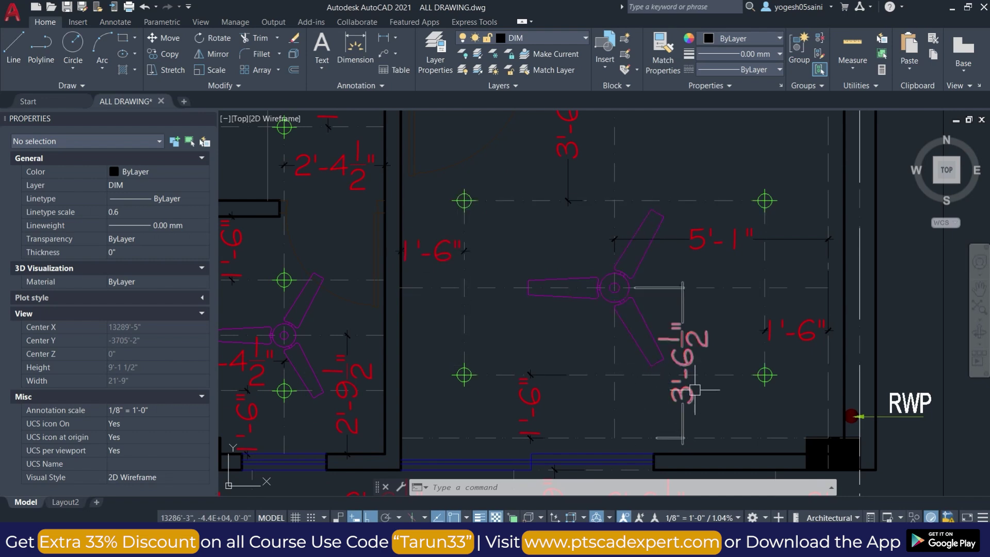
Zoom out to show the ceiling electrical plan beside the wall electrical plan
scroll(696, 343, down, 2)
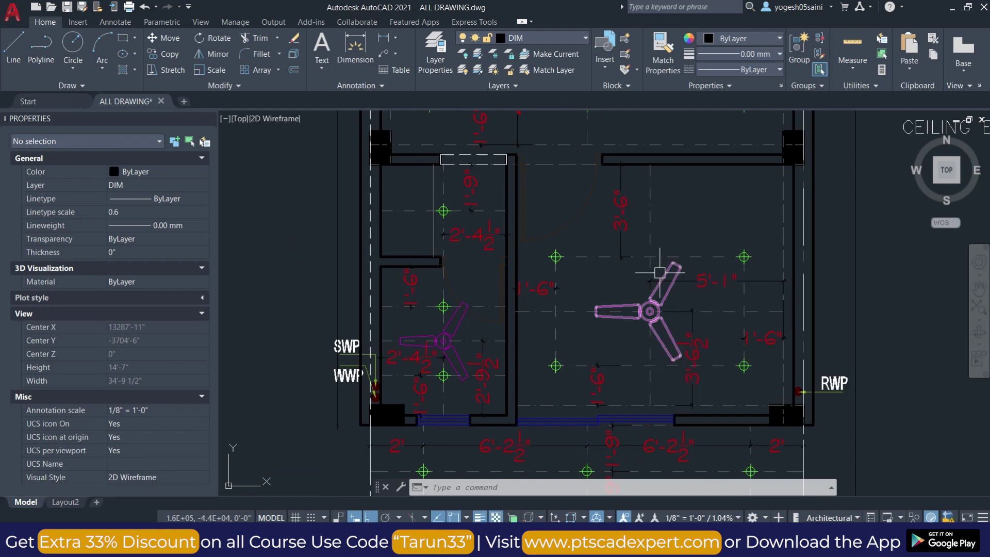
scroll(661, 273, down, 3)
middle_drag(544, 246, 436, 247)
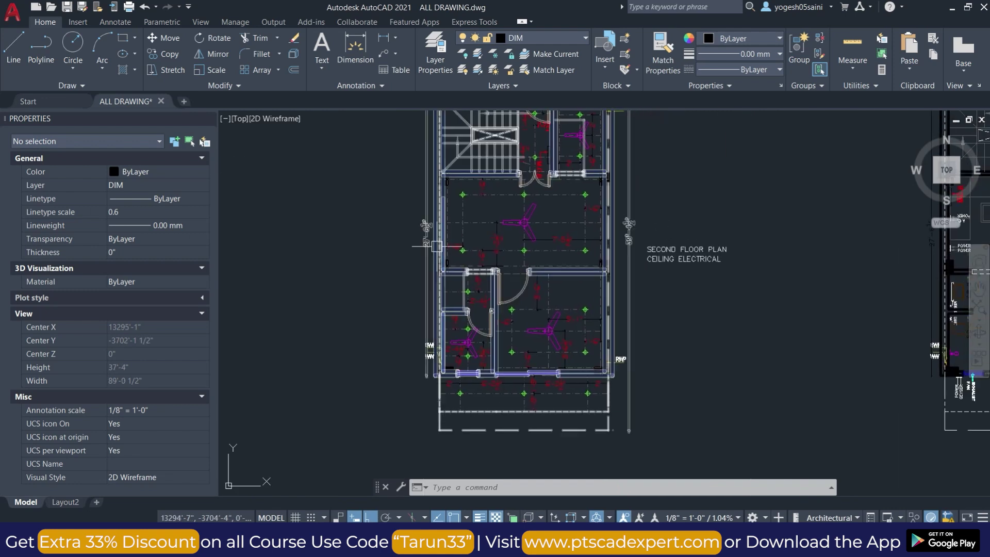
scroll(577, 258, down, 3)
middle_drag(712, 309, 514, 366)
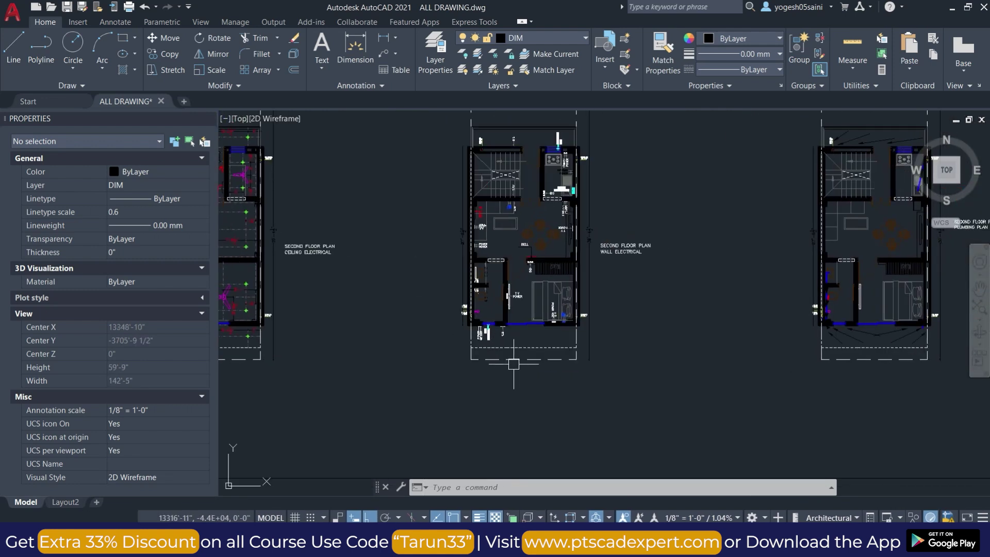
Zoom into the bedroom and bath points of the second floor Wall Electrical plan, then back out
scroll(514, 364, up, 3)
scroll(613, 323, up, 1)
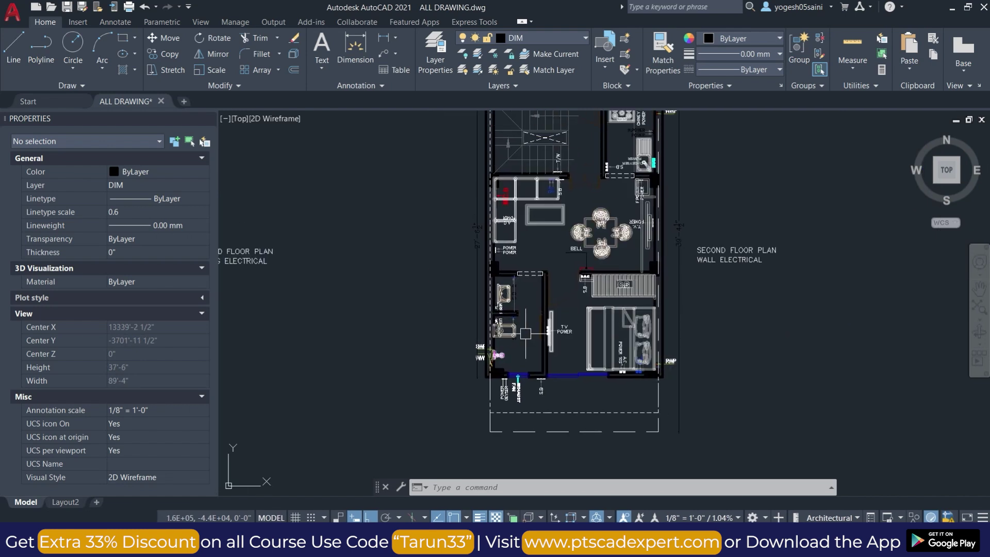
scroll(560, 368, up, 4)
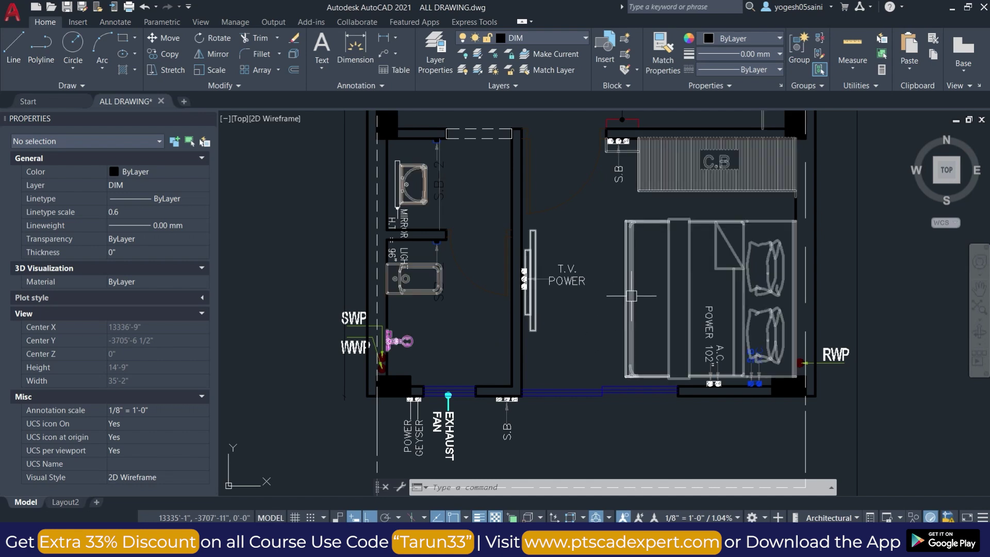
scroll(624, 264, down, 2)
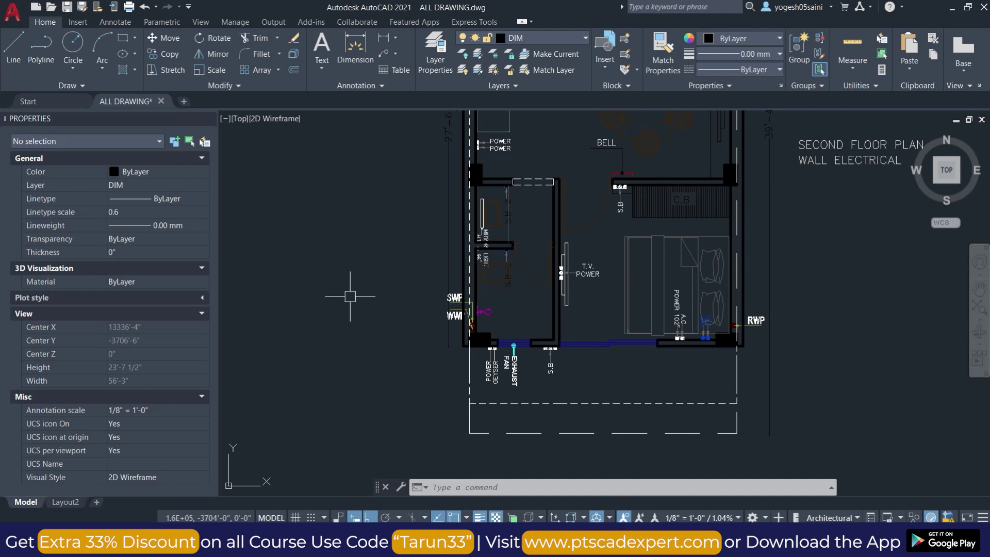
scroll(350, 297, down, 3)
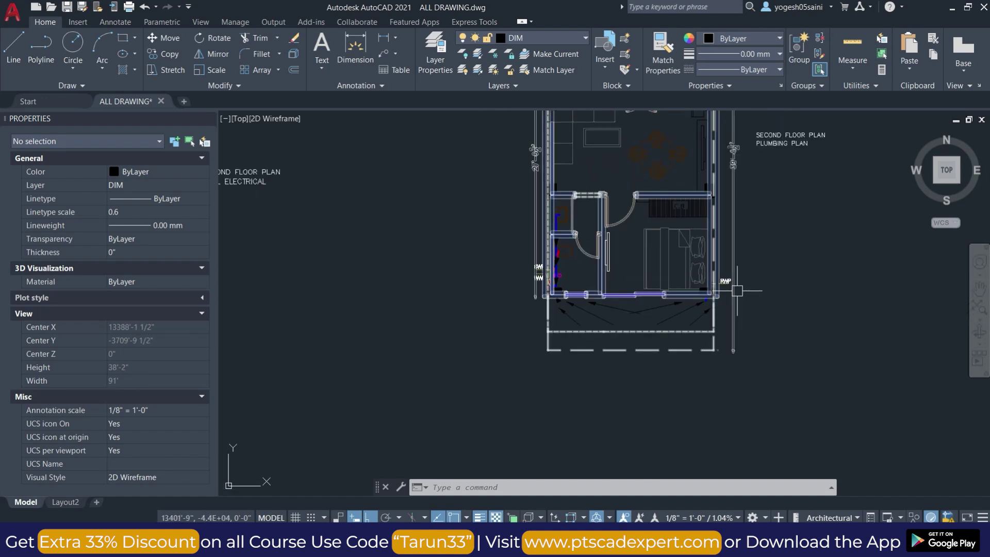
Centre and zoom into the second floor plumbing plan
middle_drag(738, 291, 708, 370)
scroll(738, 304, down, 2)
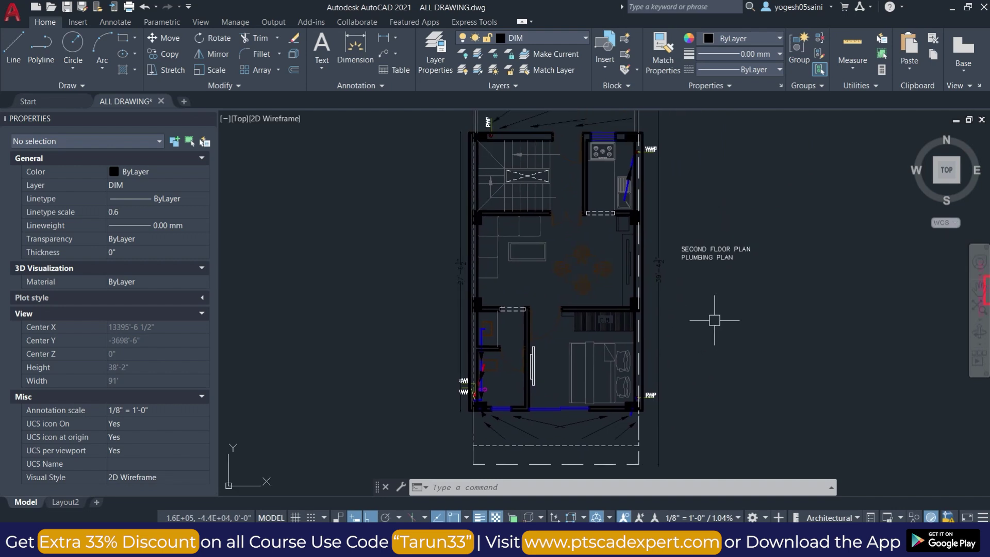
scroll(717, 315, down, 1)
scroll(716, 315, up, 3)
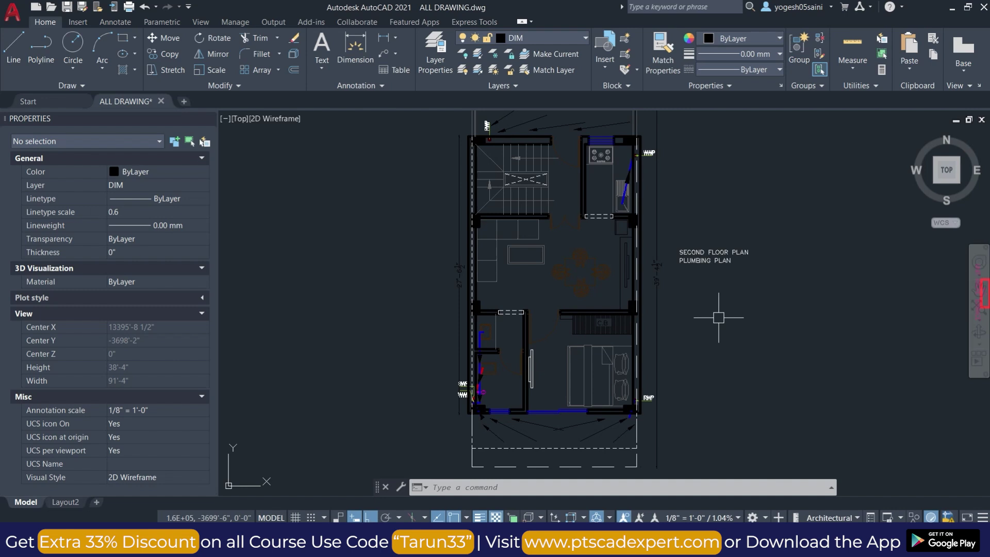
middle_drag(666, 175, 715, 190)
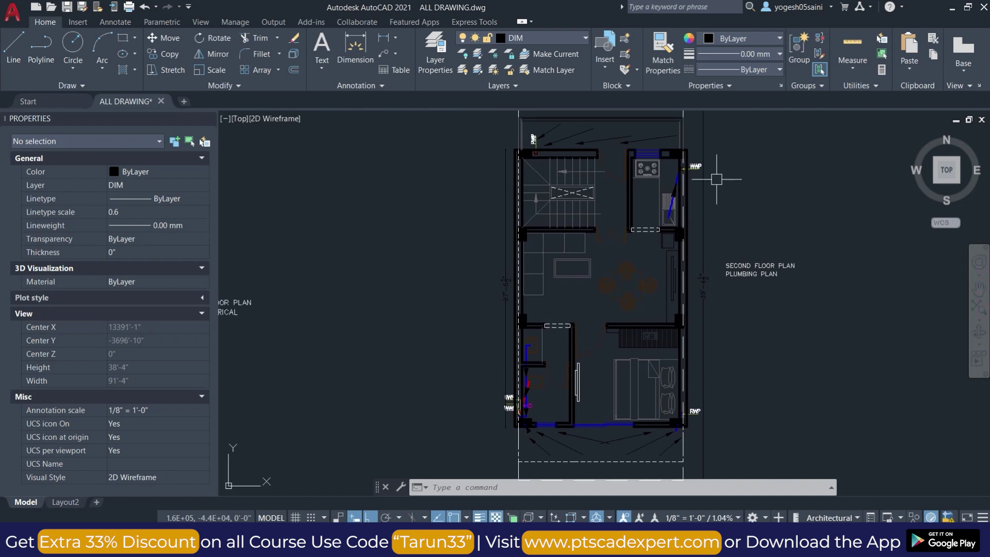
middle_drag(668, 133, 703, 156)
scroll(703, 156, up, 3)
scroll(674, 150, up, 1)
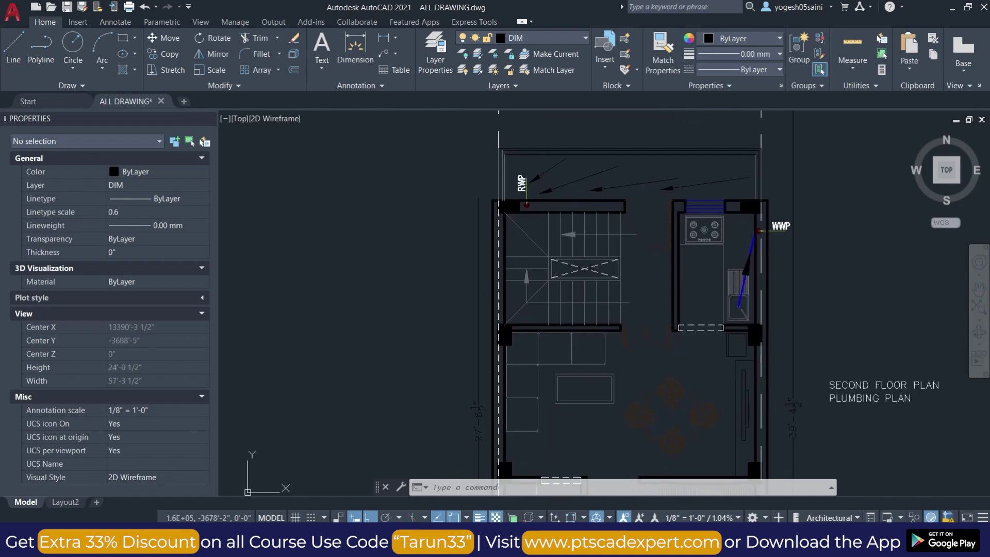
scroll(523, 204, up, 2)
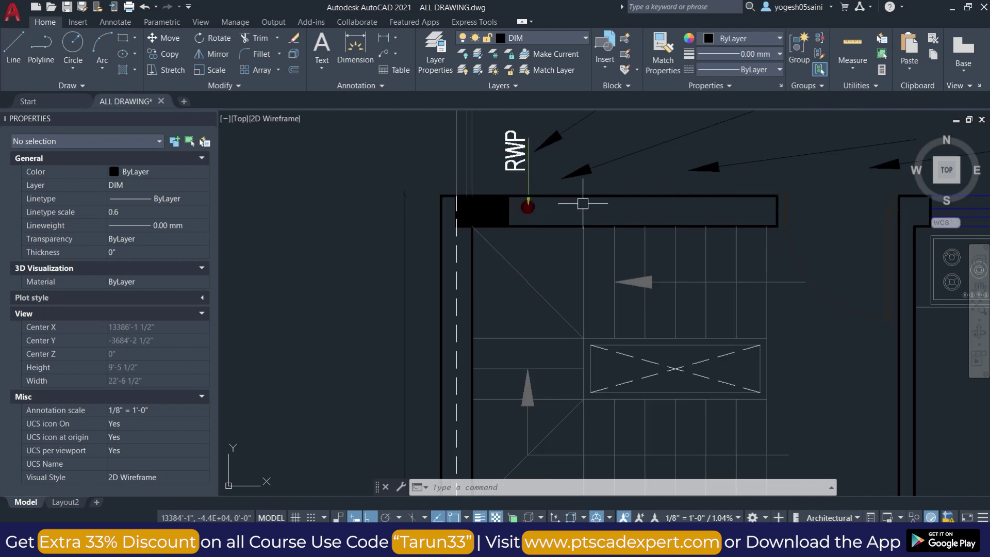
Inspect the RWP at the stair wall and the kitchen WWP beside it
mouse_move(670, 168)
middle_down()
mouse_move(708, 151)
mouse_move(616, 206)
middle_up()
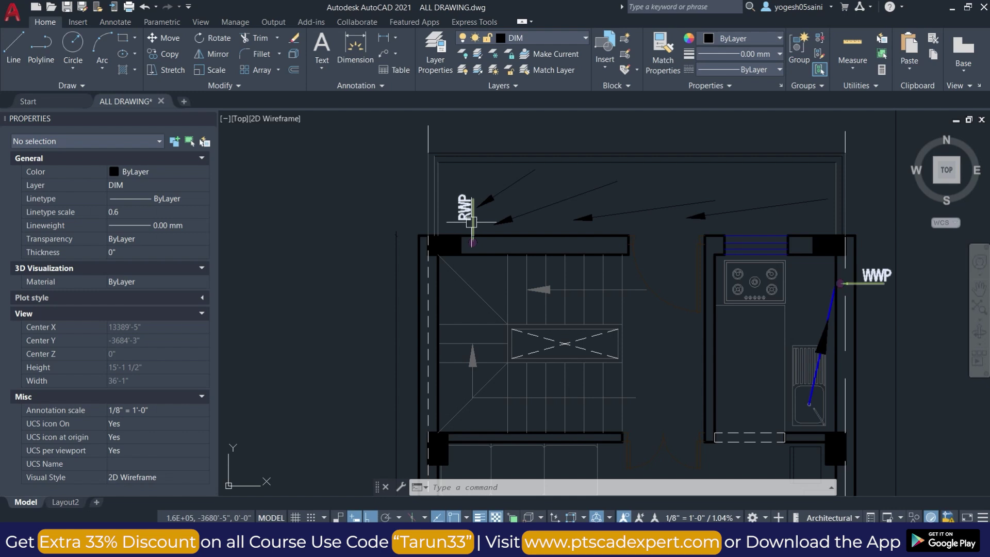
scroll(547, 184, up, 2)
scroll(574, 192, down, 2)
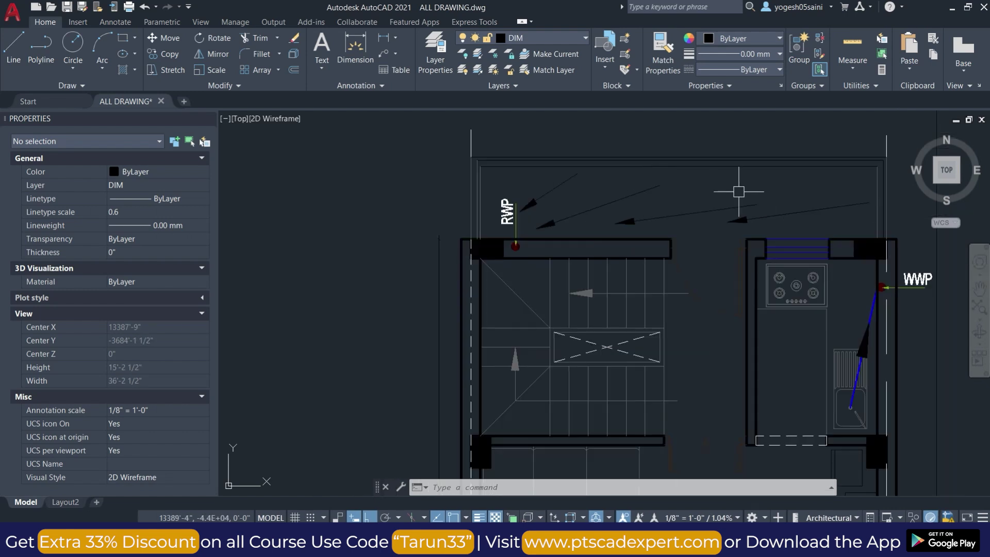
middle_drag(505, 222, 505, 184)
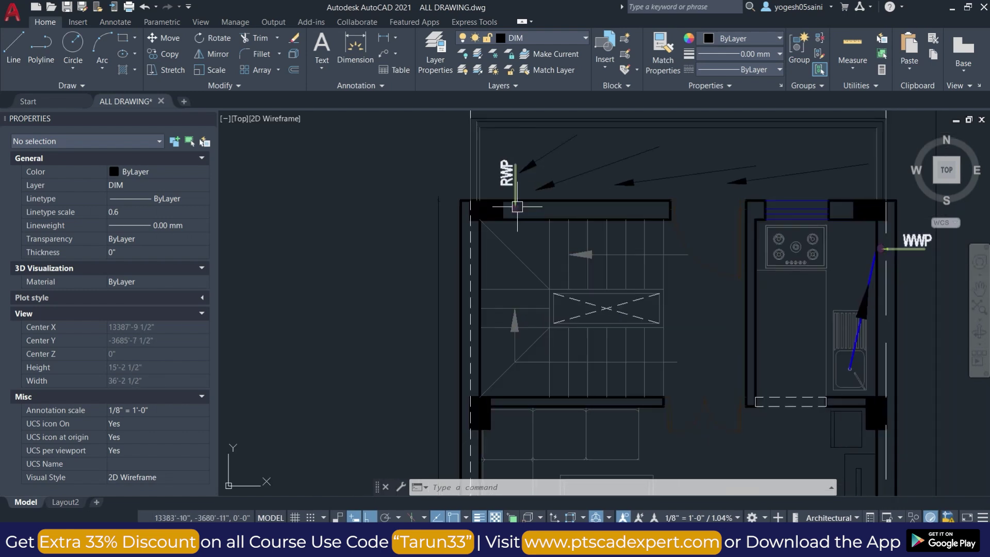
scroll(563, 284, down, 2)
Review the plan's bottom edge, entrance, and the SWP and WWP pipes near the bath
middle_drag(563, 284, 520, 40)
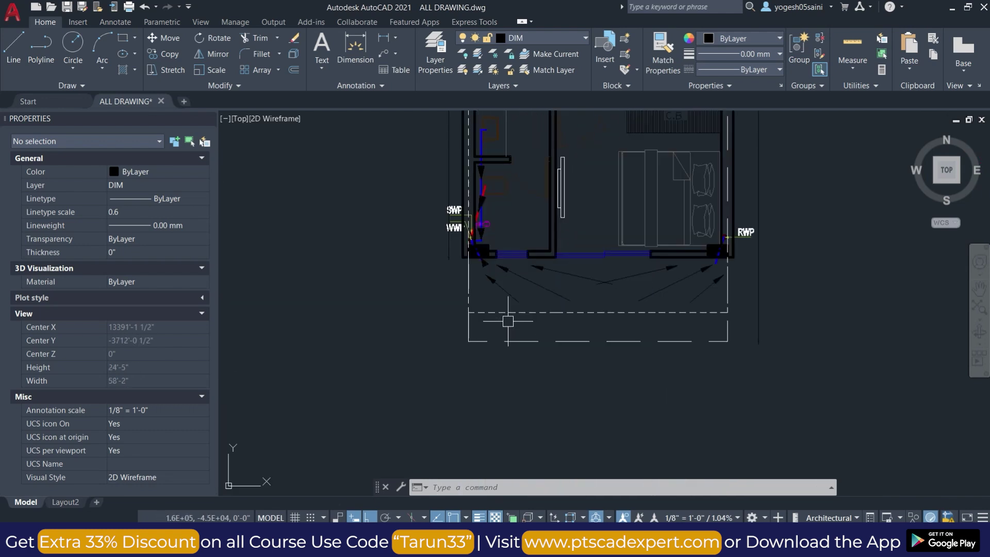
scroll(708, 279, up, 3)
scroll(714, 268, down, 1)
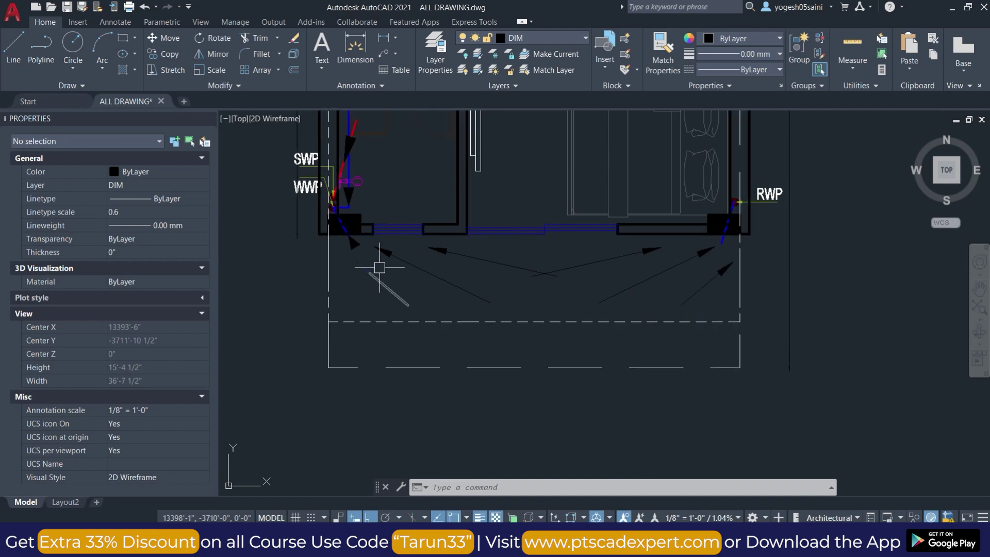
middle_drag(373, 275, 414, 298)
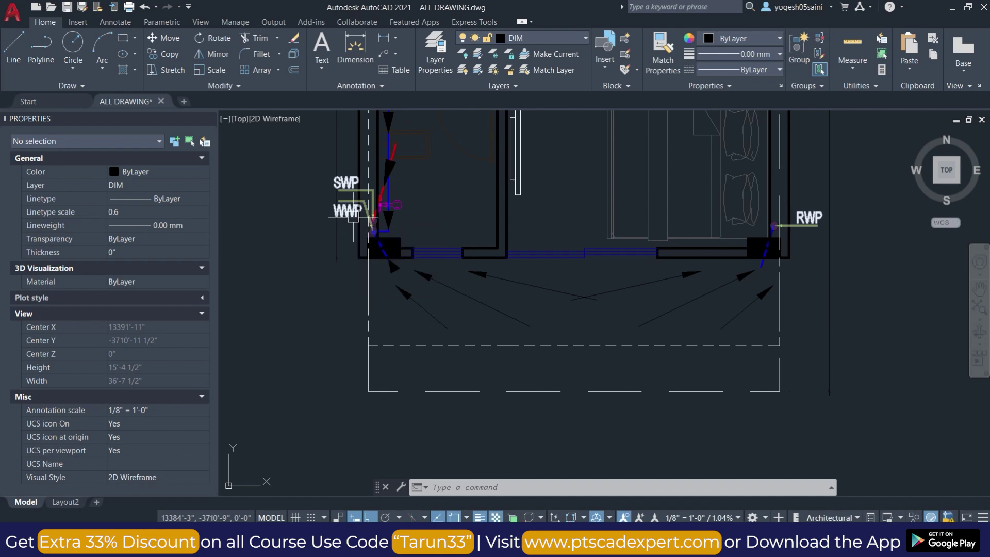
Zoom into the second floor A.C. plan's A.C. unit and moisture pipe
scroll(371, 454, down, 4)
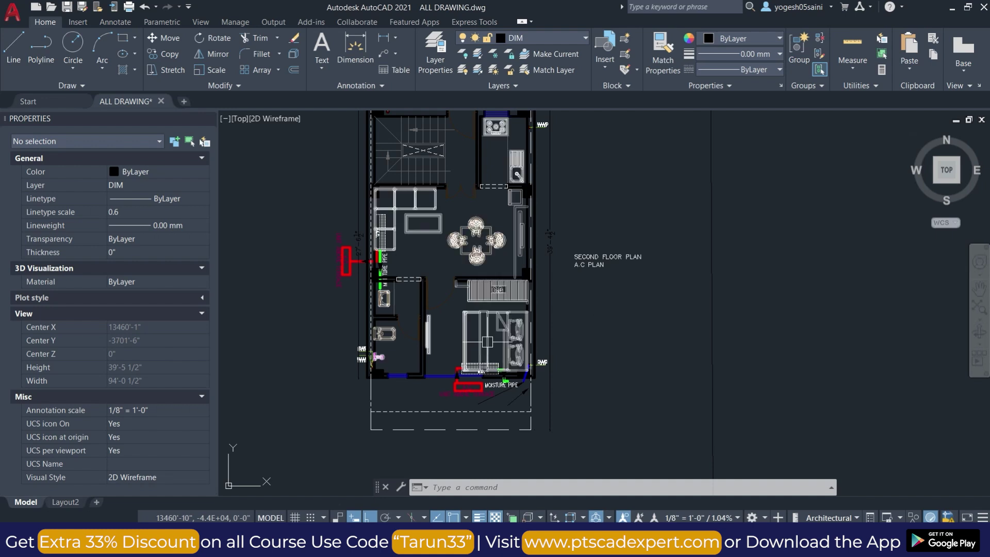
scroll(484, 374, up, 3)
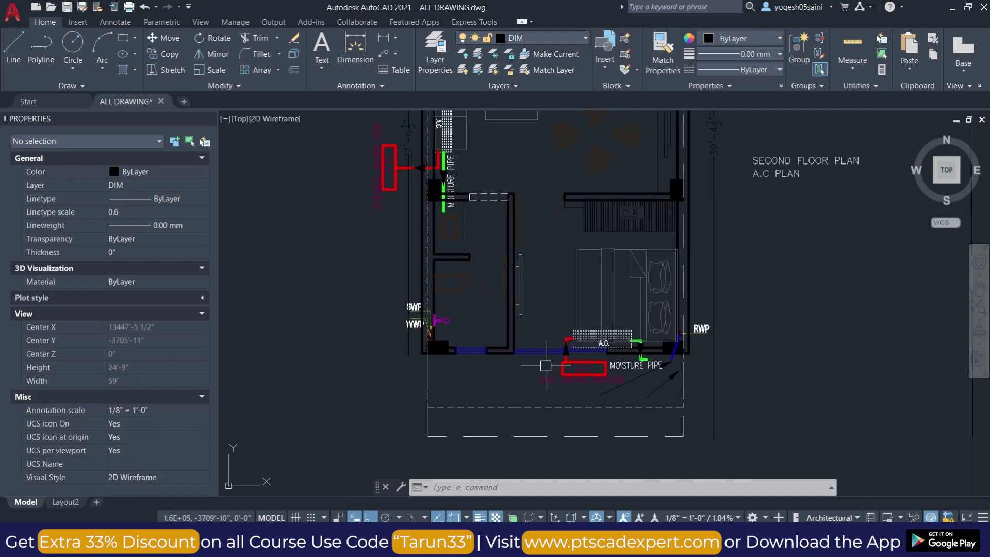
scroll(673, 364, up, 3)
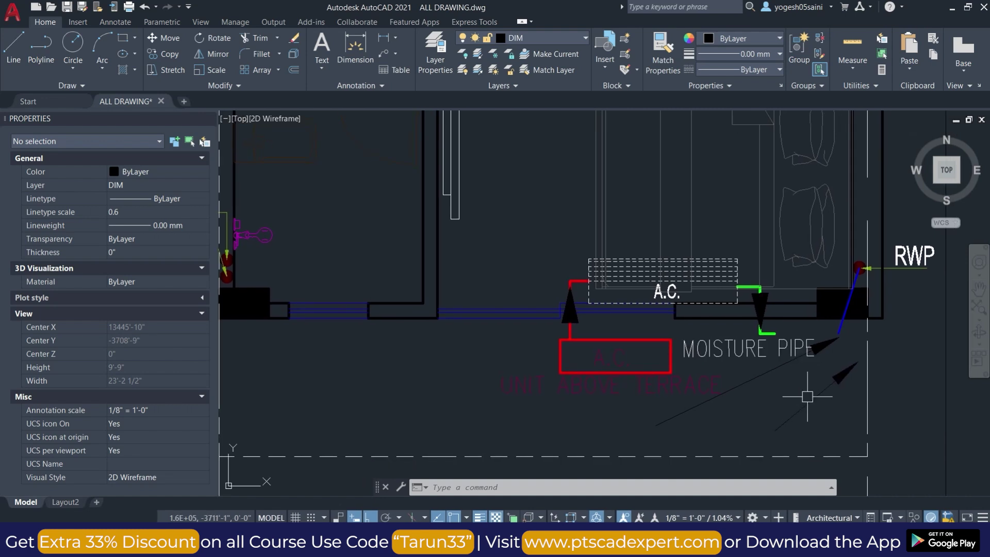
scroll(737, 313, down, 5)
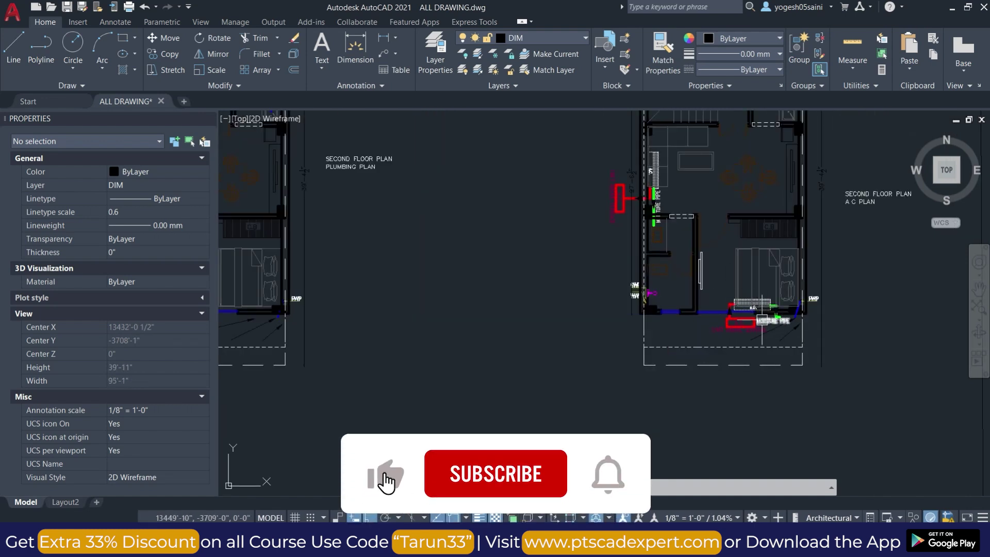
middle_drag(709, 218, 611, 295)
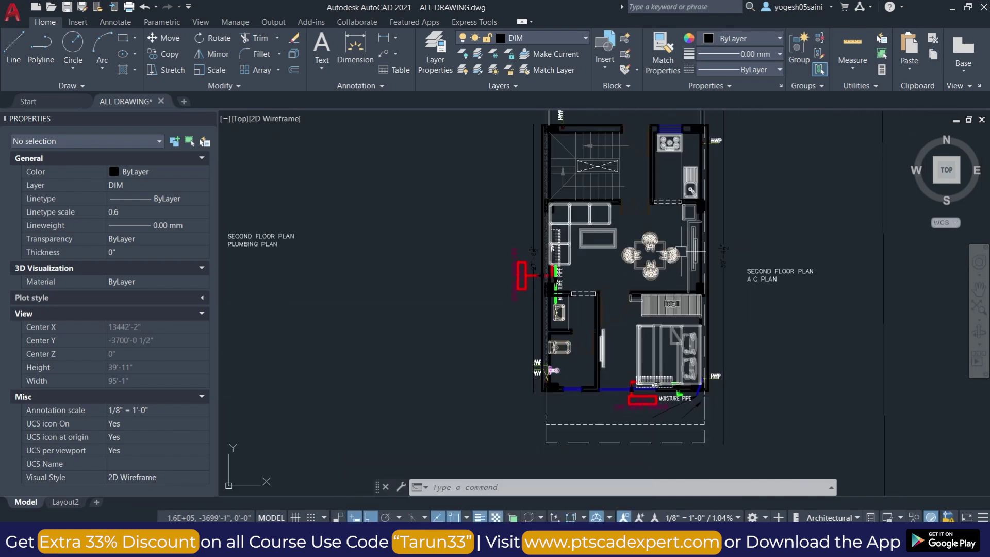
scroll(572, 301, up, 2)
scroll(573, 301, up, 2)
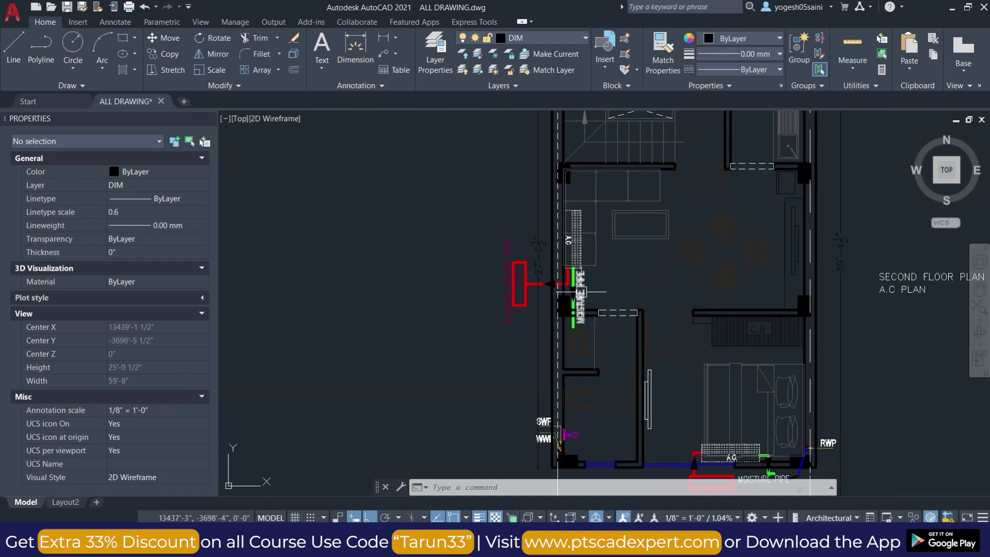
Zoom out to the labelled grid of all floor-by-floor sheets
scroll(580, 292, down, 6)
scroll(635, 296, down, 2)
scroll(636, 296, down, 4)
mouse_move(392, 395)
middle_down()
mouse_move(557, 357)
mouse_move(526, 294)
middle_up()
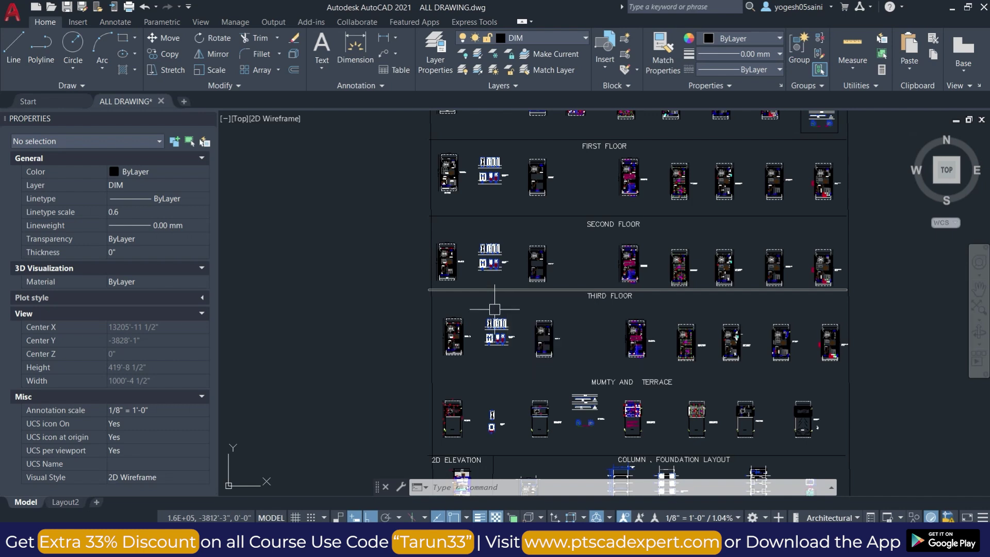
Bring the 2D elevation building into view alongside the foundation sheets
middle_drag(499, 285, 502, 183)
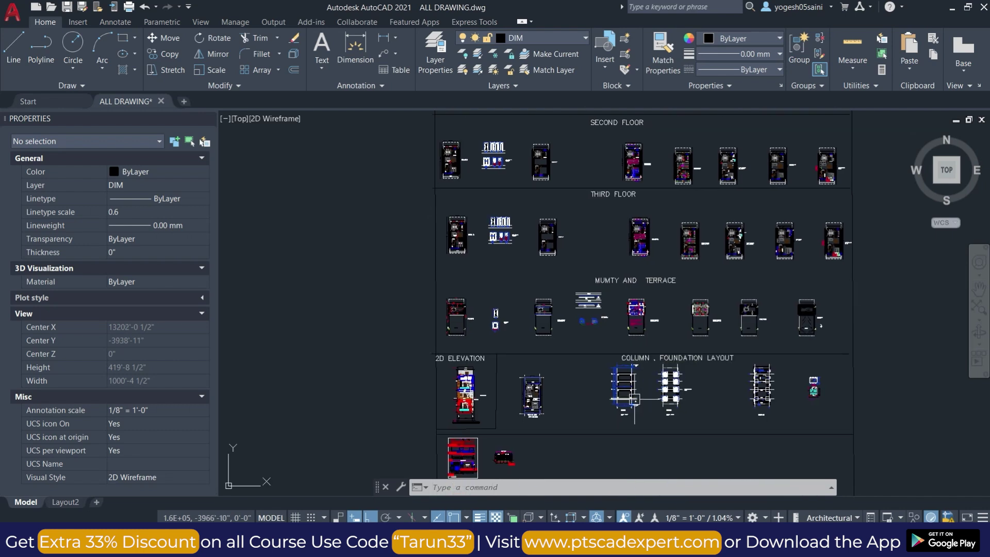
scroll(570, 411, up, 5)
scroll(563, 404, up, 3)
middle_drag(564, 405, 643, 332)
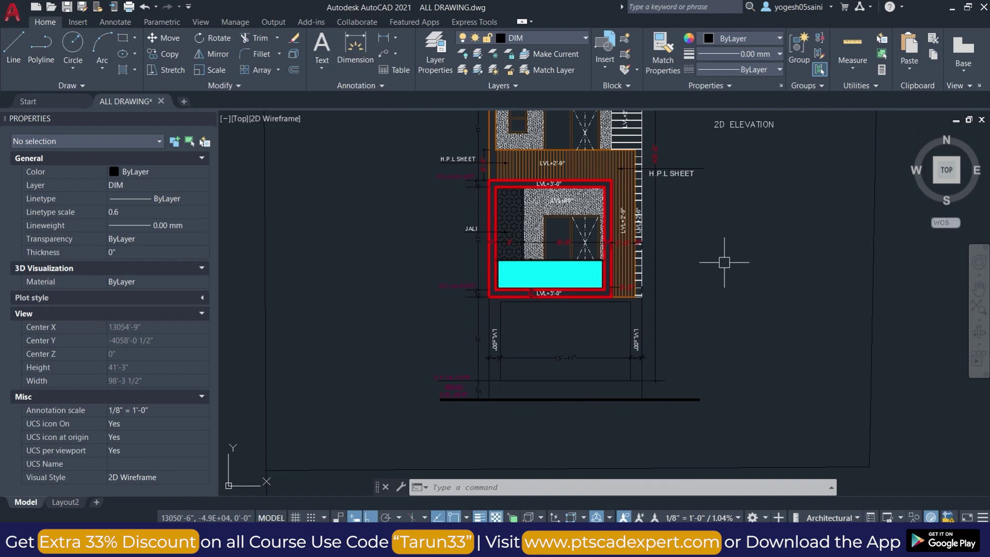
scroll(575, 386, up, 2)
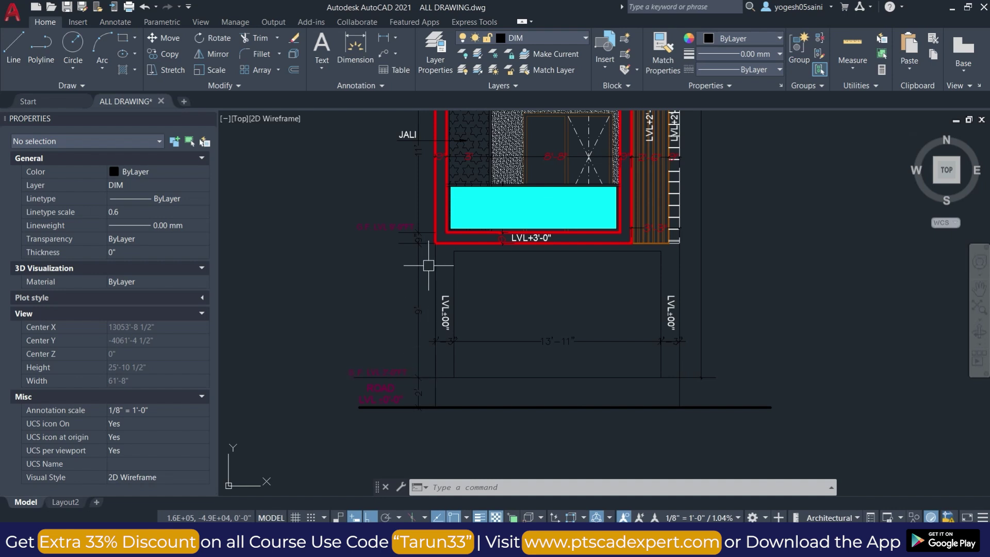
Centre the red-framed lower bay and its LVL+3'-0" level labels
mouse_move(567, 280)
middle_down()
mouse_move(610, 316)
mouse_move(596, 396)
middle_up()
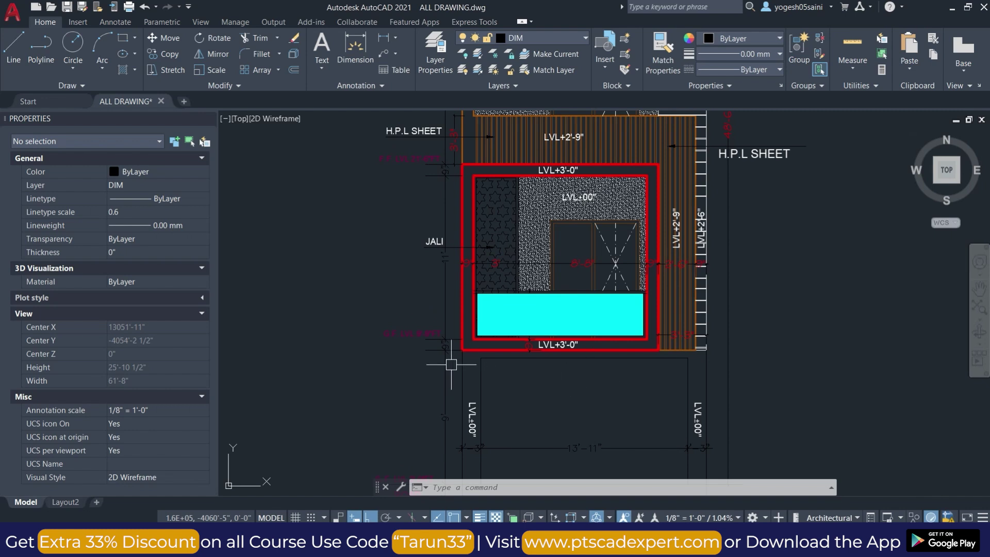
scroll(564, 350, up, 4)
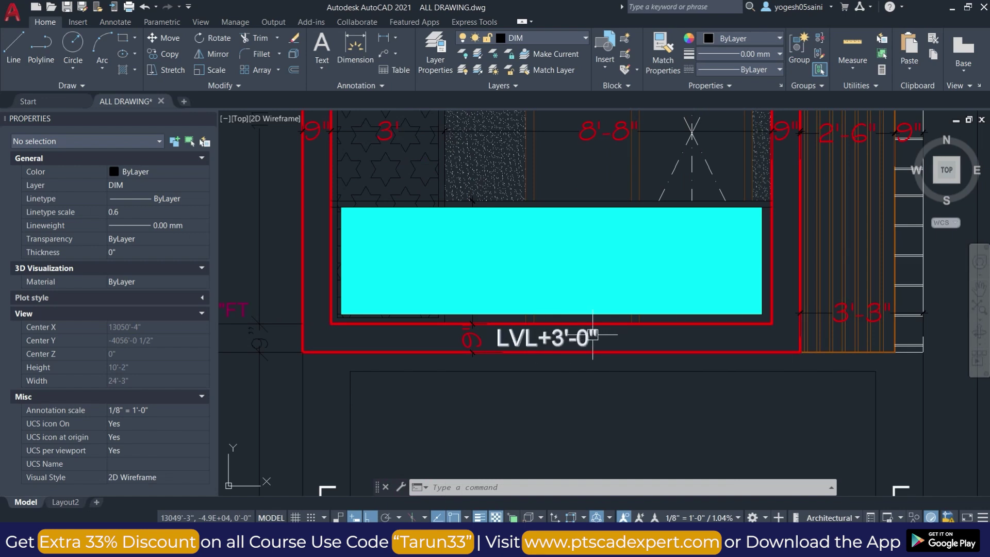
scroll(763, 325, down, 1)
scroll(638, 340, up, 2)
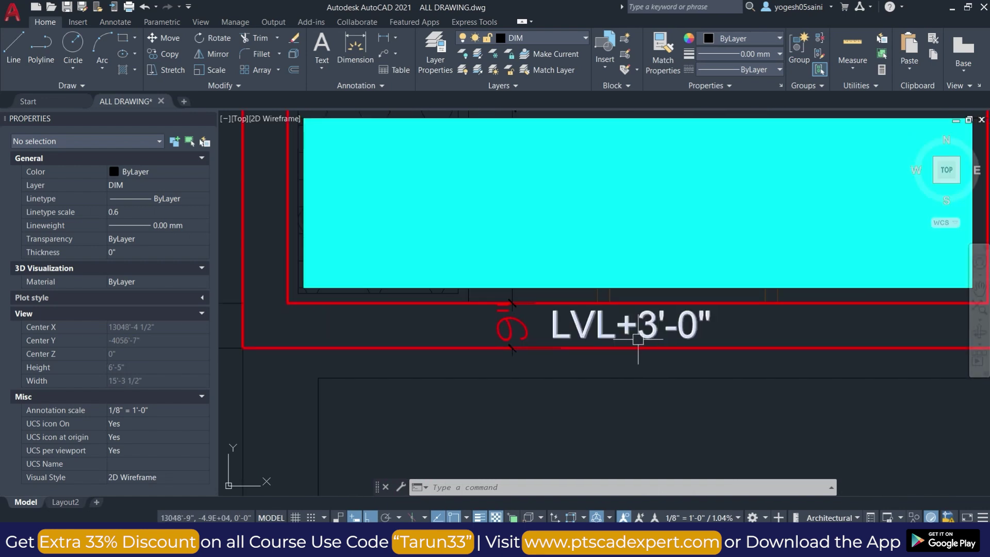
scroll(637, 329, down, 3)
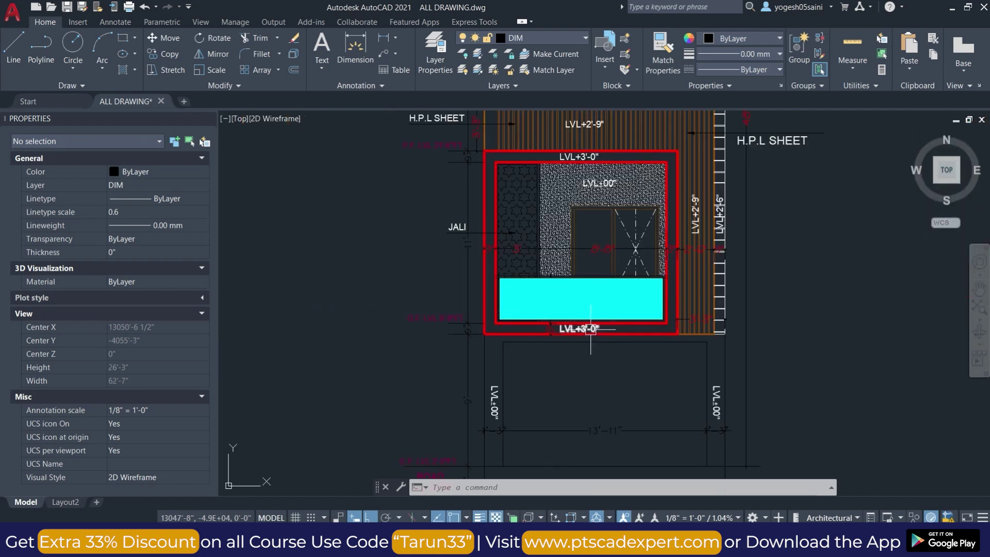
scroll(609, 332, up, 1)
scroll(594, 171, down, 1)
middle_drag(593, 166, 638, 268)
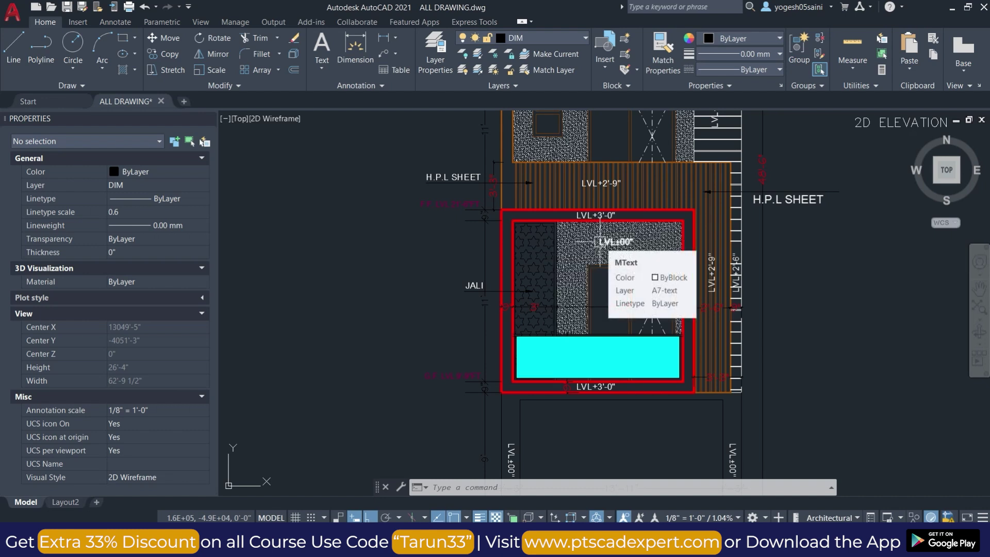
Inspect the red-framed bay's labels closely, then recentre the elevation
scroll(600, 241, down, 4)
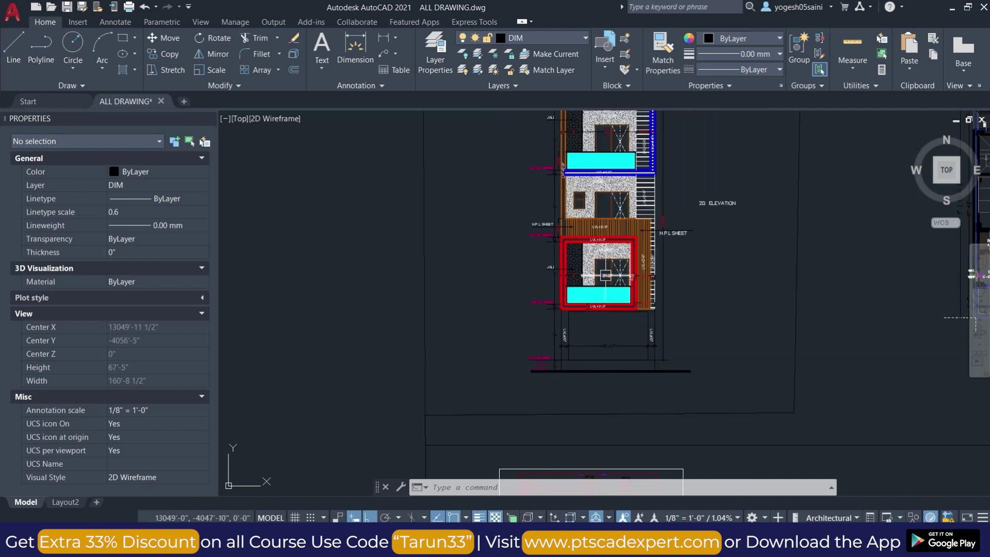
scroll(606, 276, up, 5)
scroll(602, 287, down, 3)
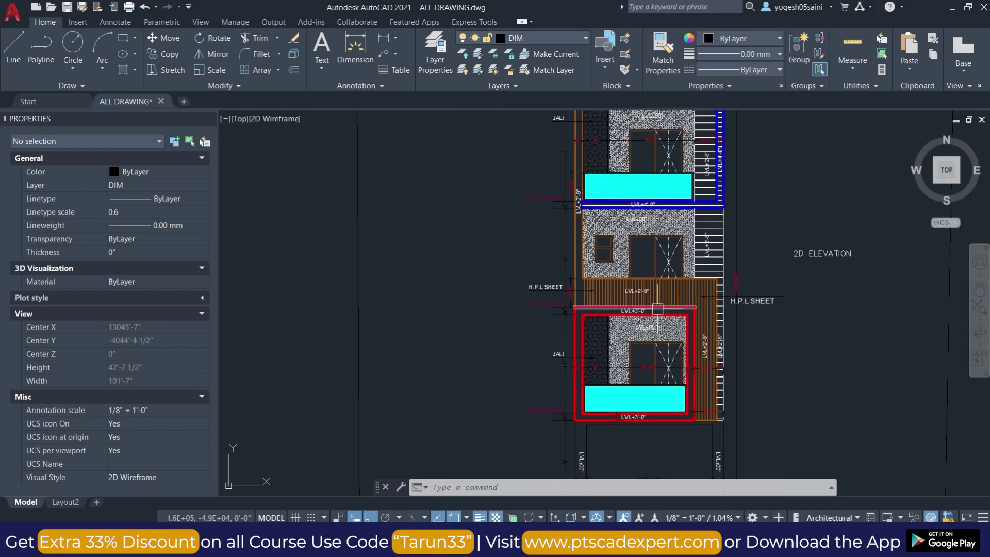
scroll(567, 291, up, 6)
scroll(511, 229, down, 5)
scroll(508, 223, down, 1)
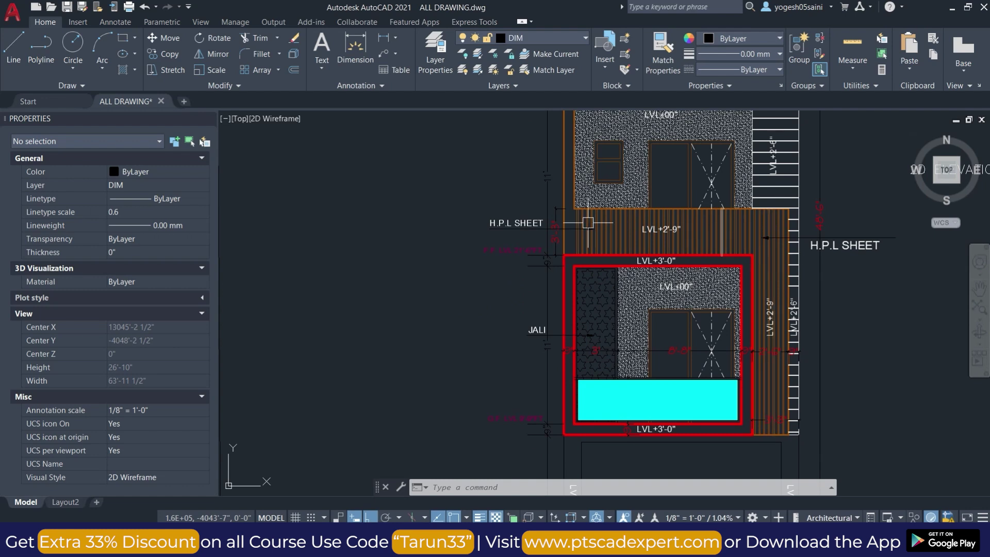
middle_drag(847, 287, 799, 297)
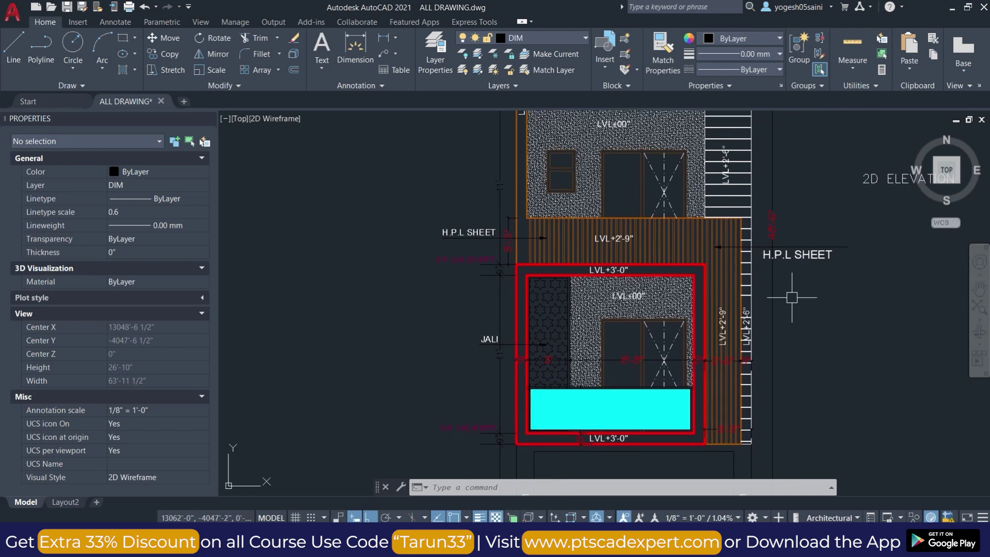
Review the upper storey with its LVL+4'-0" balcony levels
middle_drag(811, 212, 790, 306)
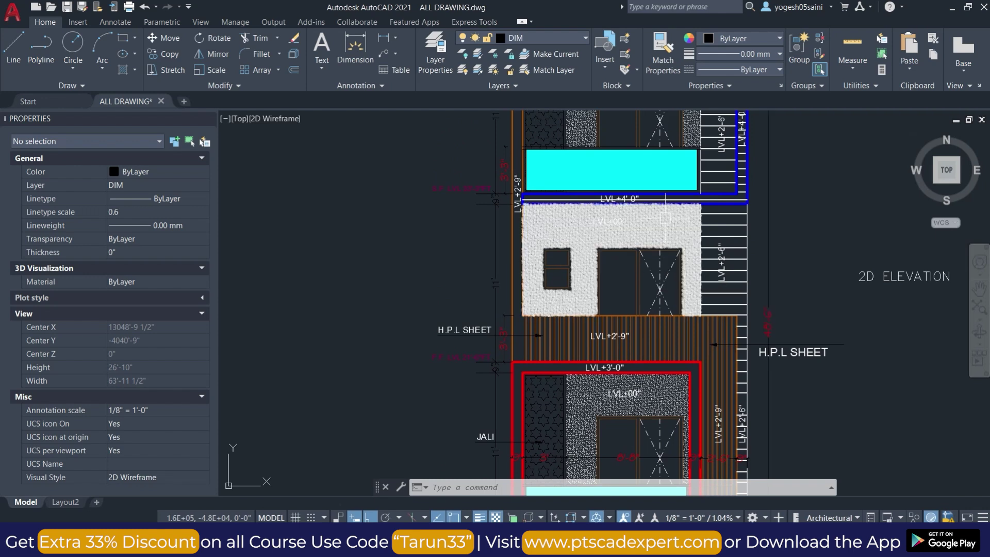
scroll(722, 278, up, 4)
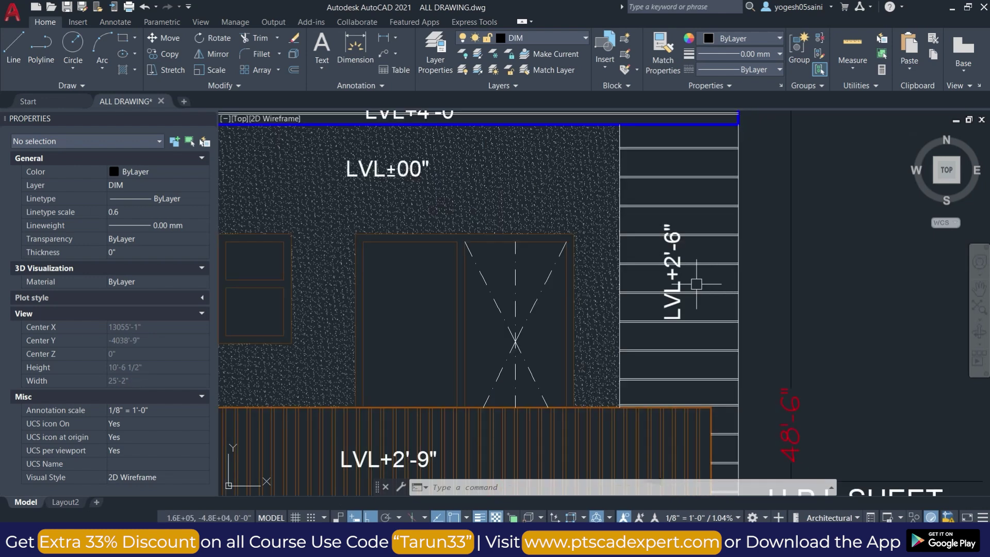
scroll(679, 244, down, 4)
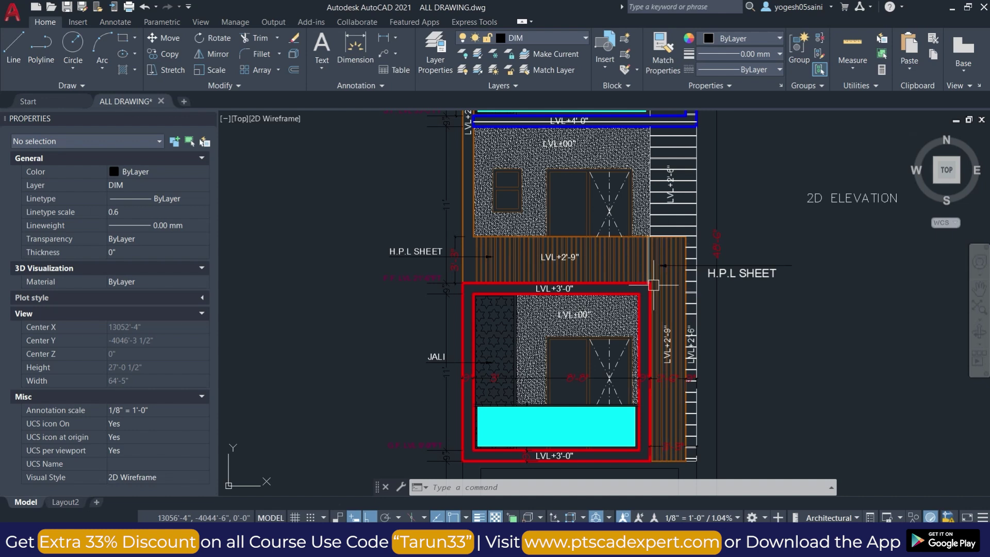
middle_drag(653, 286, 691, 336)
scroll(712, 289, up, 3)
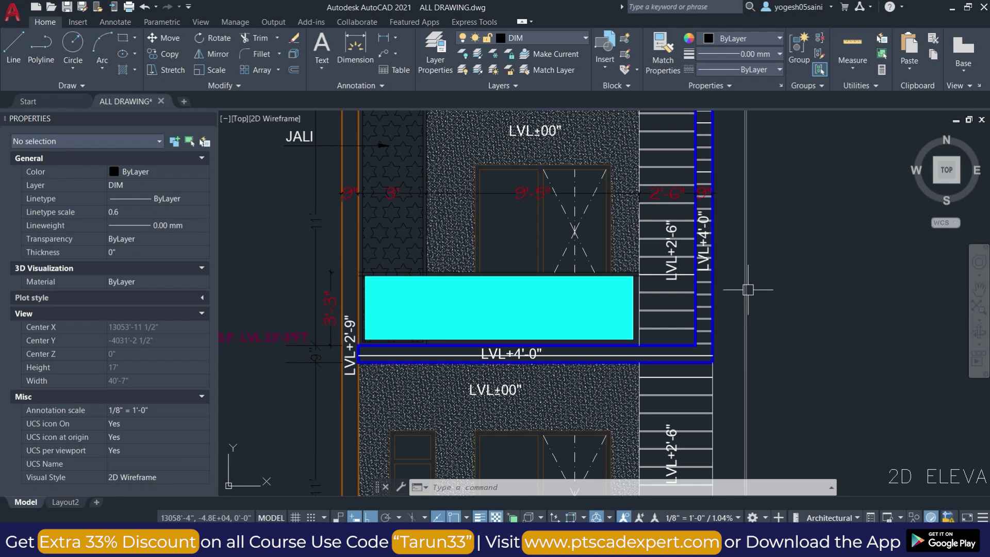
Draw a test line beside the elevation: 6" then a 3'-11" segment
scroll(756, 203, down, 4)
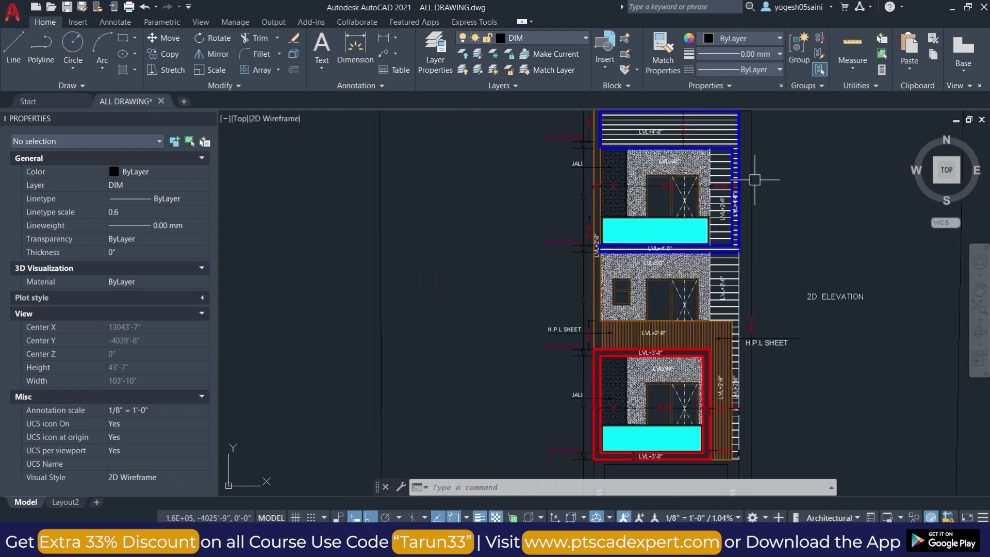
middle_drag(756, 177, 634, 270)
key(Escape)
key(Escape)
key(l)
key(Return)
click(657, 256)
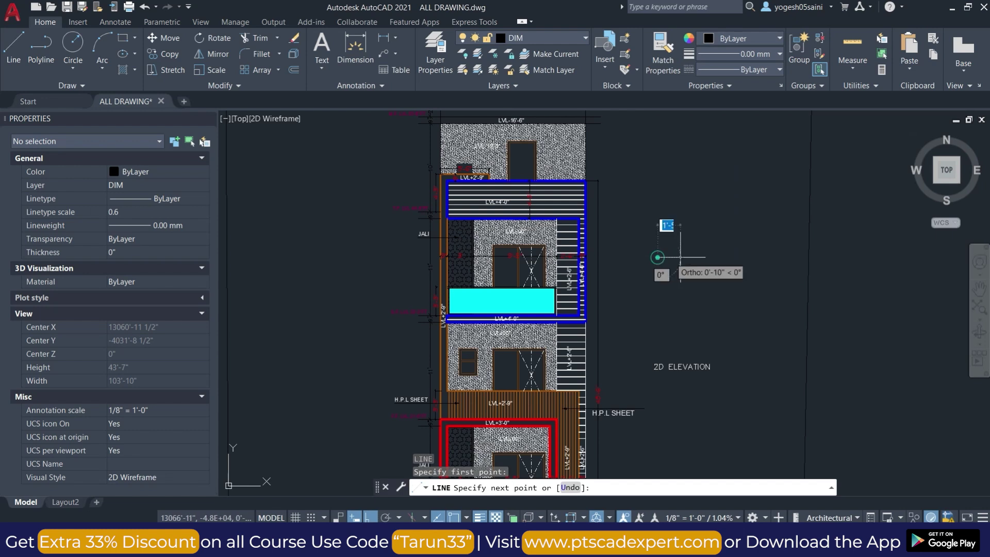
text(6)
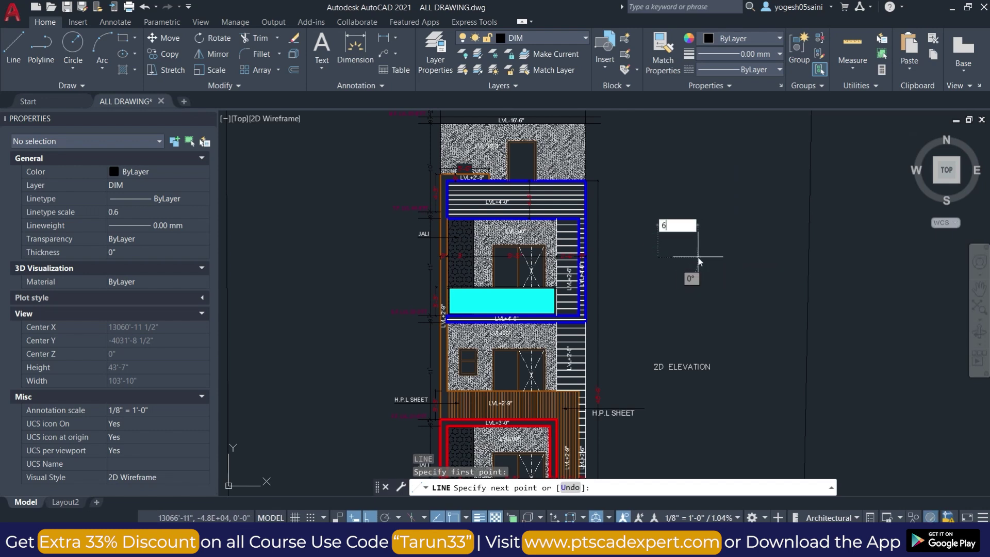
key(Return)
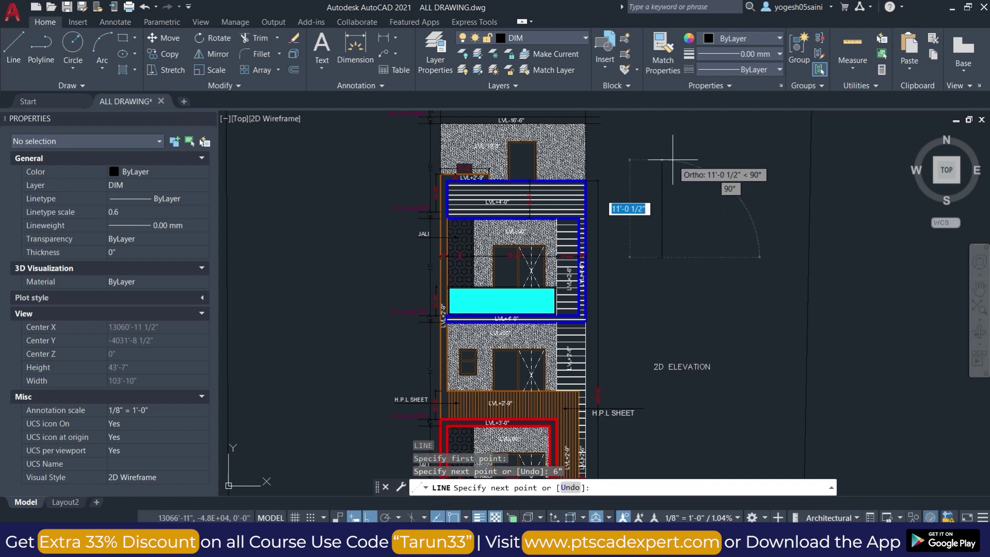
click(705, 257)
key(Escape)
Erase the test lines using a crossing window and the E command
scroll(664, 253, up, 4)
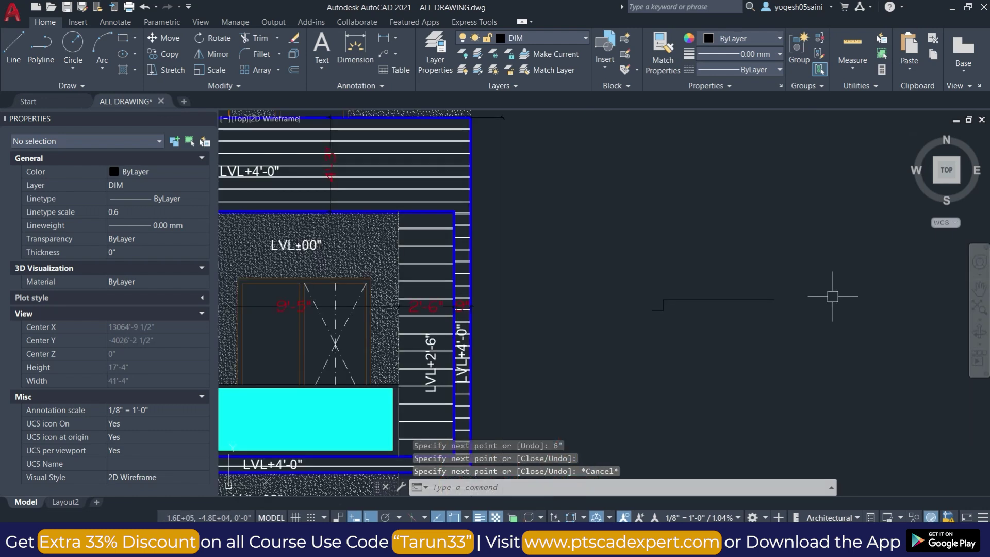
key(Escape)
click(814, 380)
click(698, 309)
text(E)
key(Return)
Zoom back out to the full sheet overview with every drawing
scroll(590, 247, down, 8)
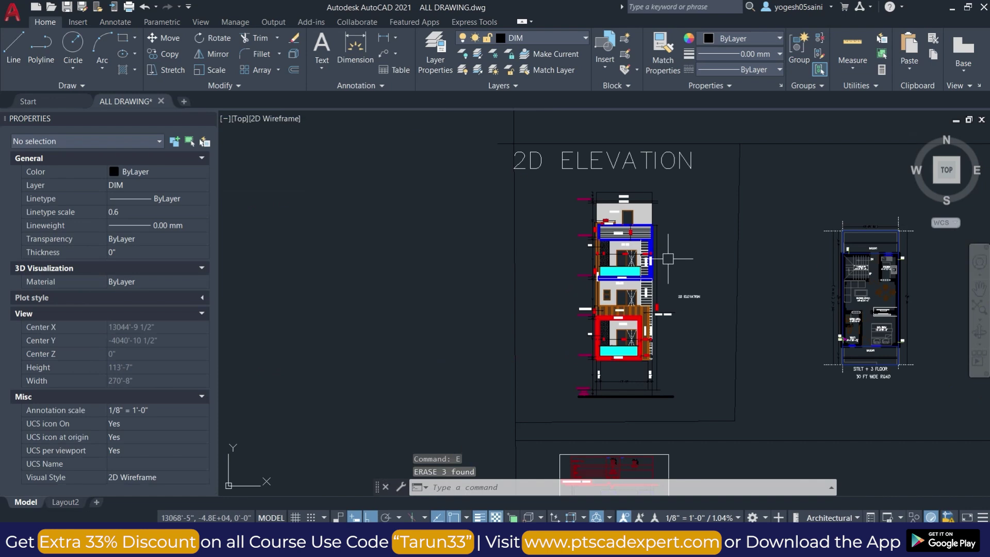
scroll(631, 251, up, 5)
scroll(514, 189, down, 1)
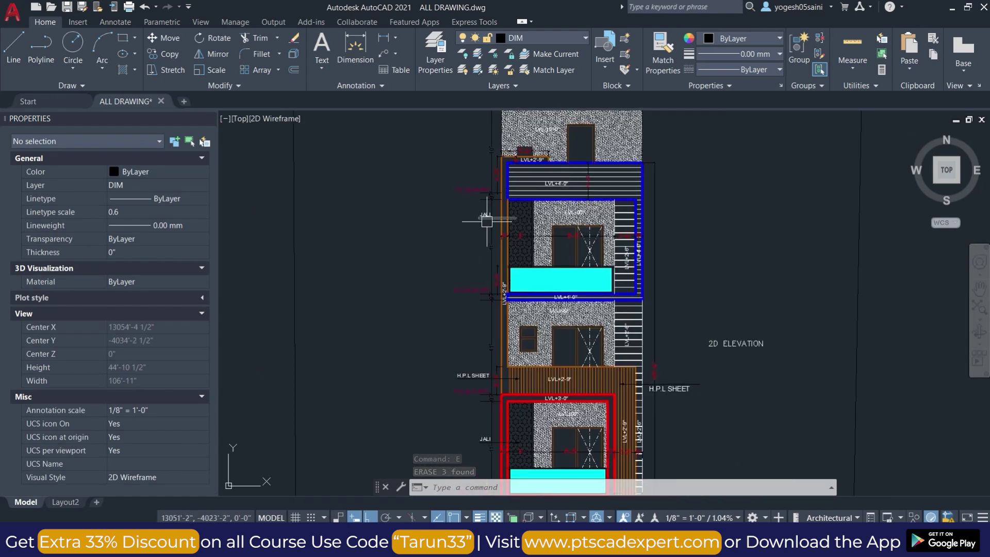
scroll(474, 216, up, 3)
middle_drag(473, 208, 356, 260)
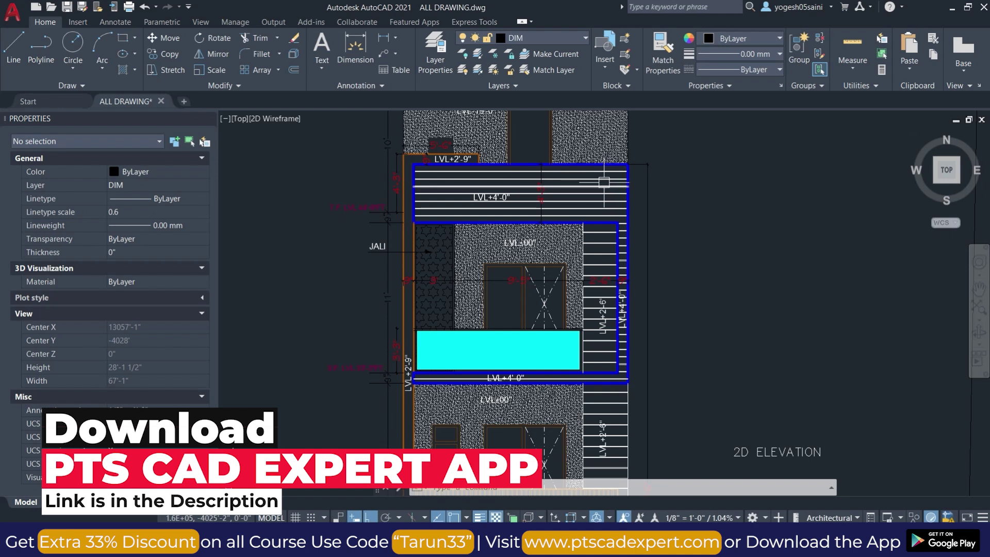
scroll(604, 182, down, 4)
scroll(604, 183, down, 2)
middle_drag(665, 274, 580, 274)
Zoom through the gate design detail
scroll(492, 320, down, 5)
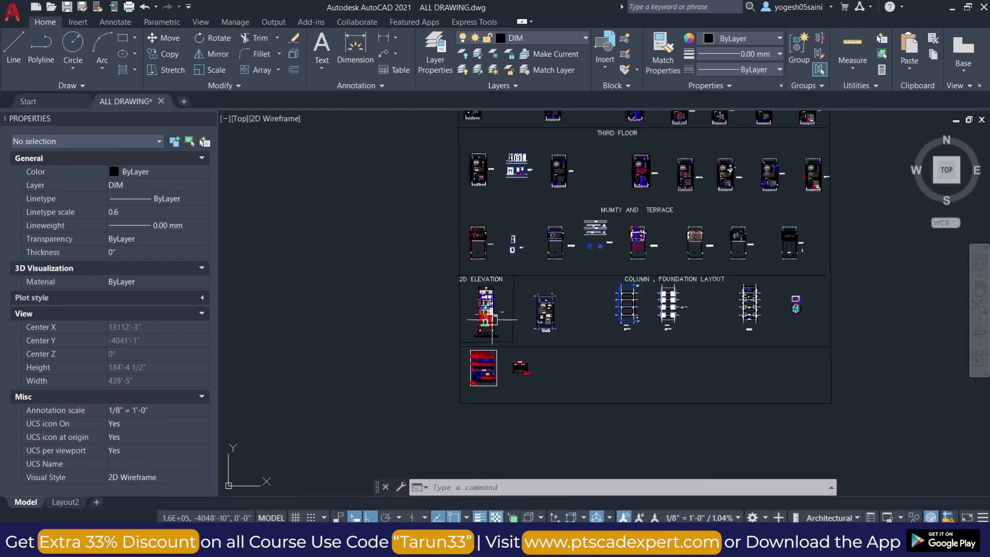
scroll(508, 374, up, 5)
scroll(506, 392, up, 3)
scroll(504, 394, up, 2)
scroll(612, 307, up, 4)
scroll(530, 354, up, 1)
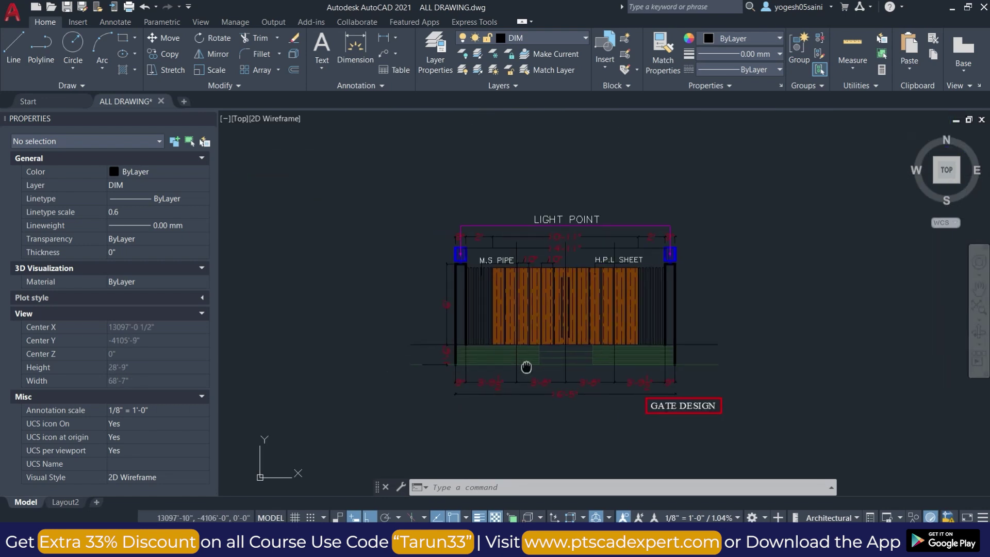
scroll(553, 342, up, 2)
scroll(830, 375, up, 1)
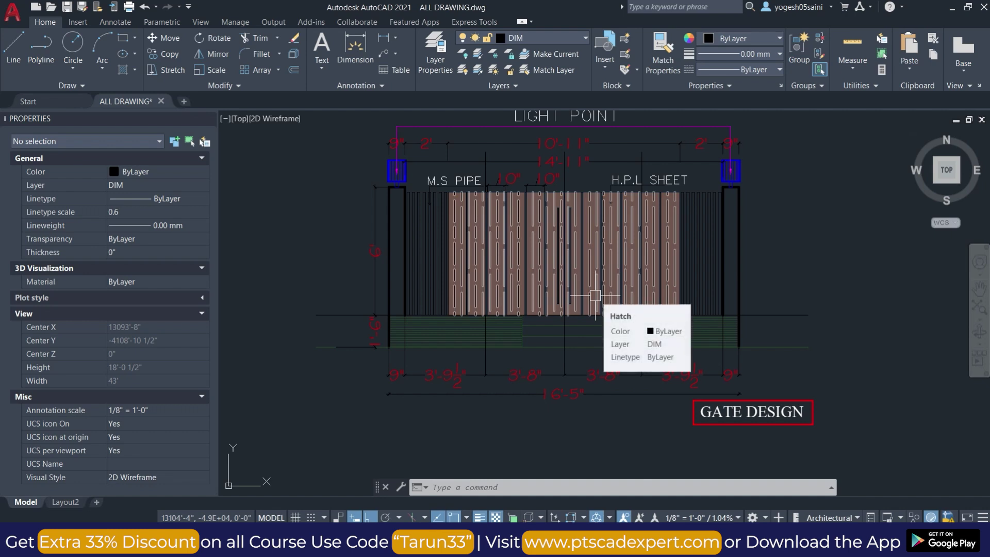
Inspect the right gate post of the gate design
scroll(635, 214, up, 2)
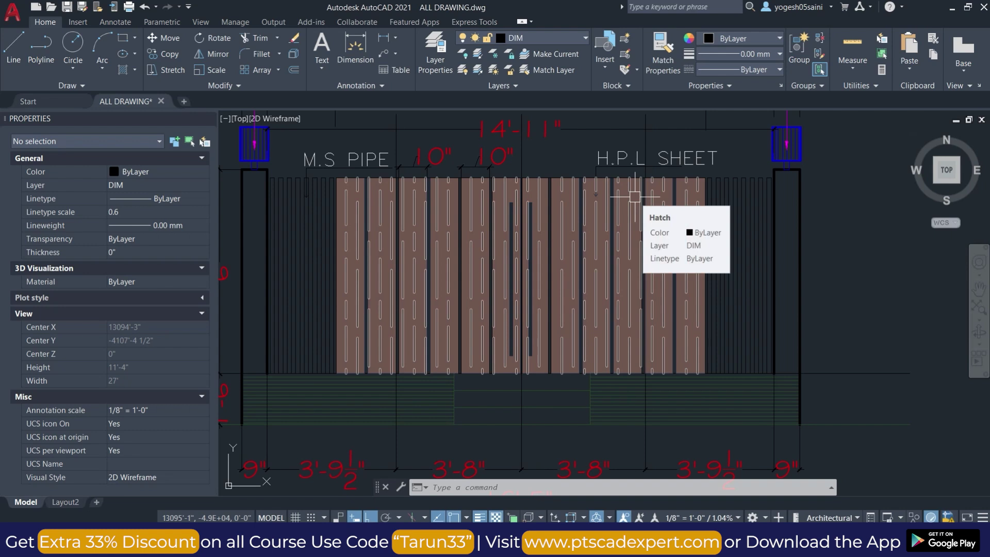
scroll(635, 197, down, 4)
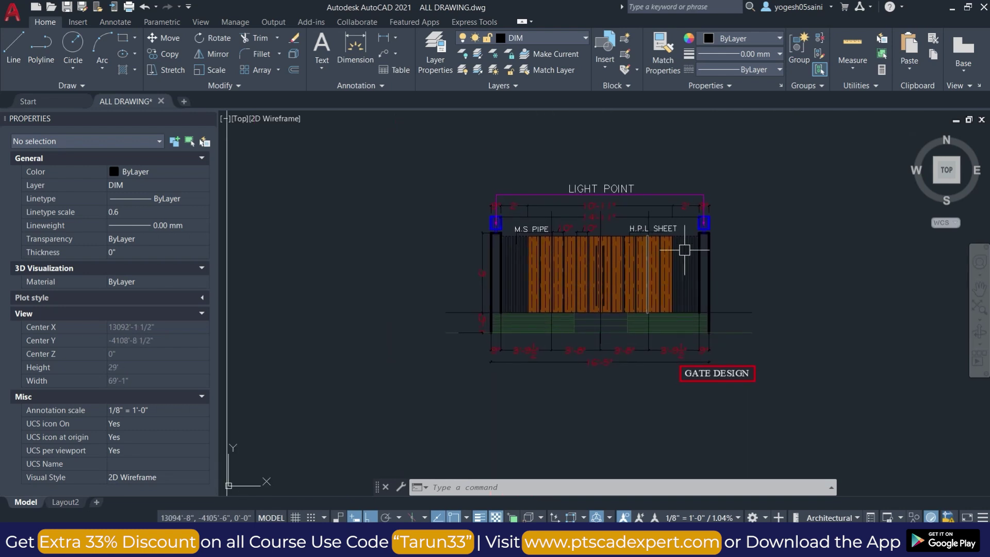
scroll(701, 222, up, 4)
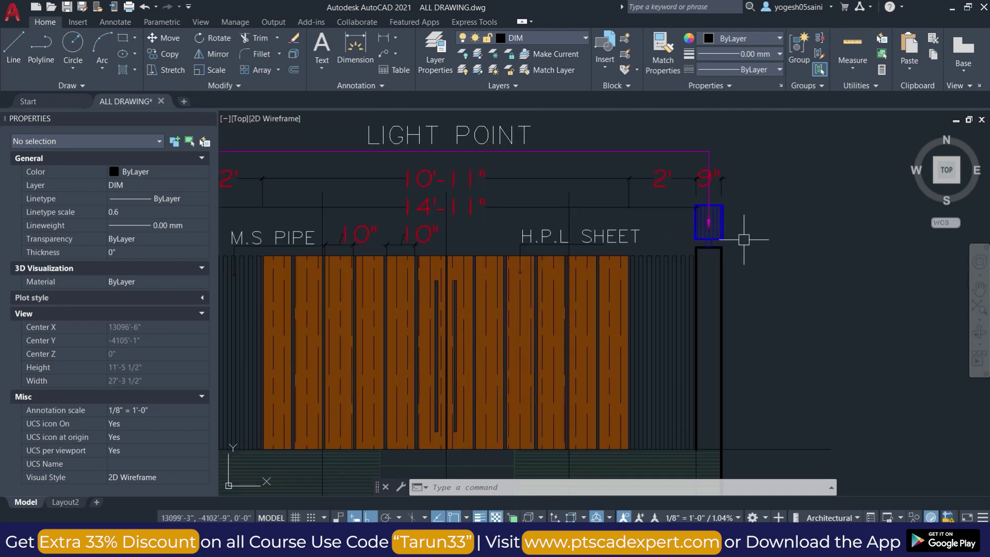
middle_drag(745, 230, 763, 234)
Zoom out to show the Mumty and Terrace sheets and Column, Foundation Layout row
scroll(740, 289, down, 4)
scroll(731, 227, up, 4)
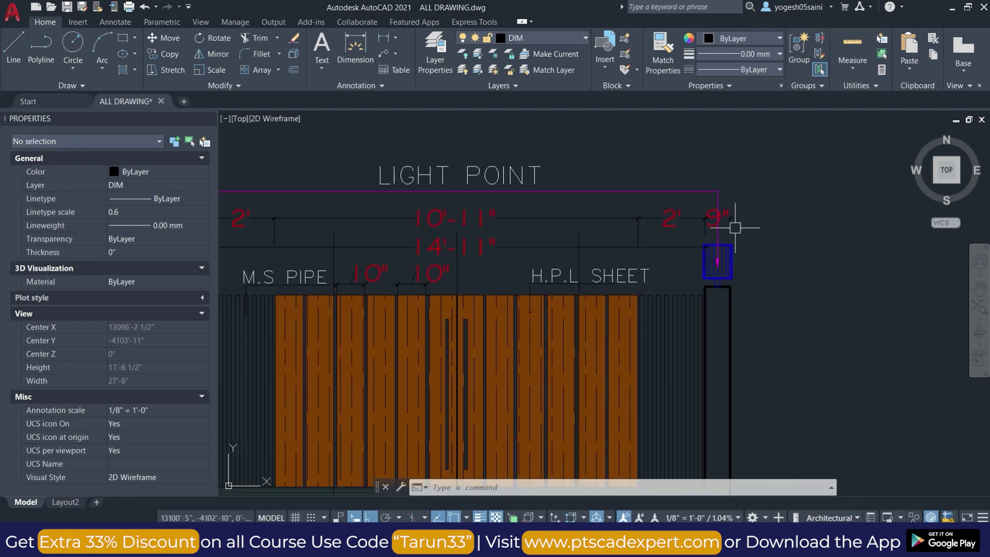
scroll(733, 257, down, 2)
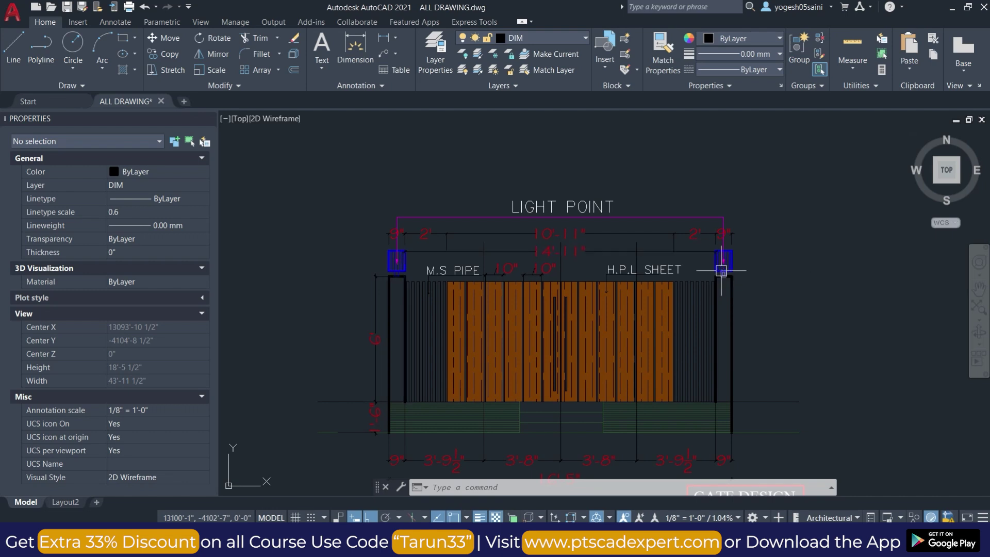
scroll(733, 274, down, 5)
scroll(413, 286, down, 5)
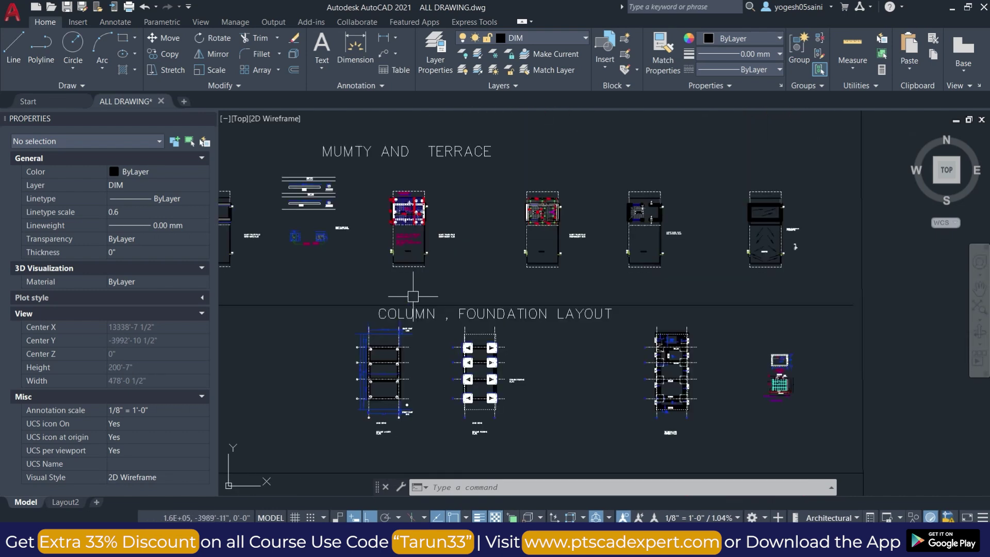
Centre the Mumty and Terrace plans and zoom onto the reinforcement slab plan
middle_drag(459, 279, 473, 291)
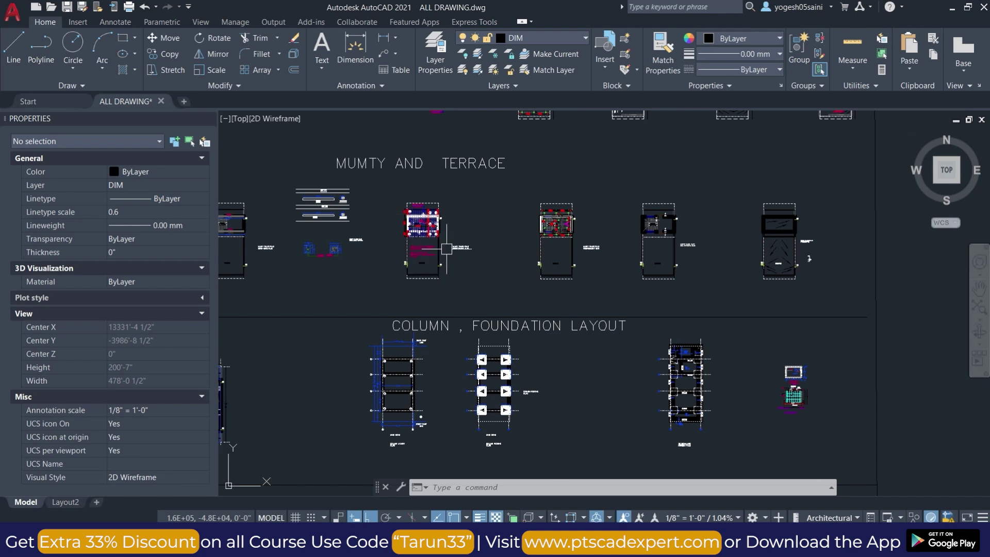
middle_drag(453, 258, 499, 279)
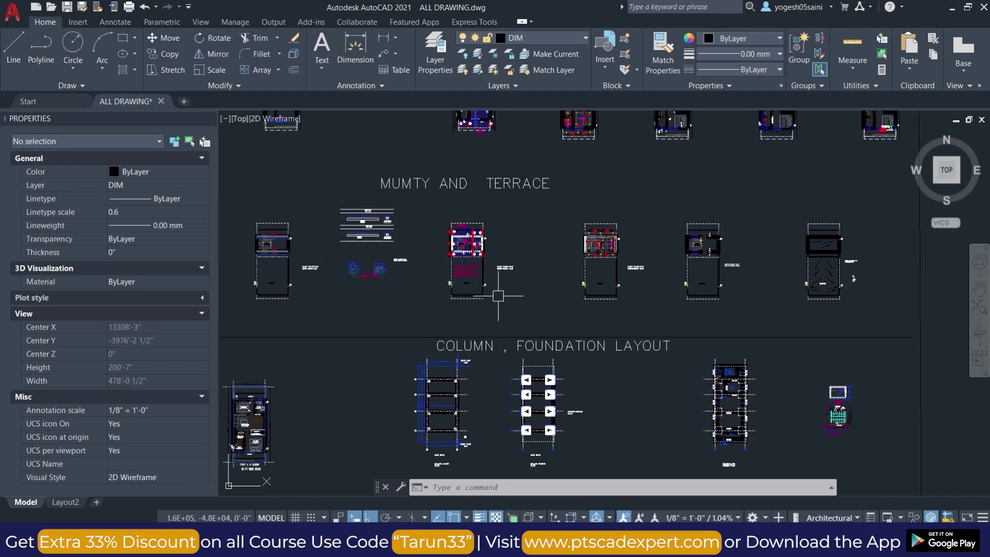
scroll(485, 294, up, 5)
middle_drag(526, 266, 584, 333)
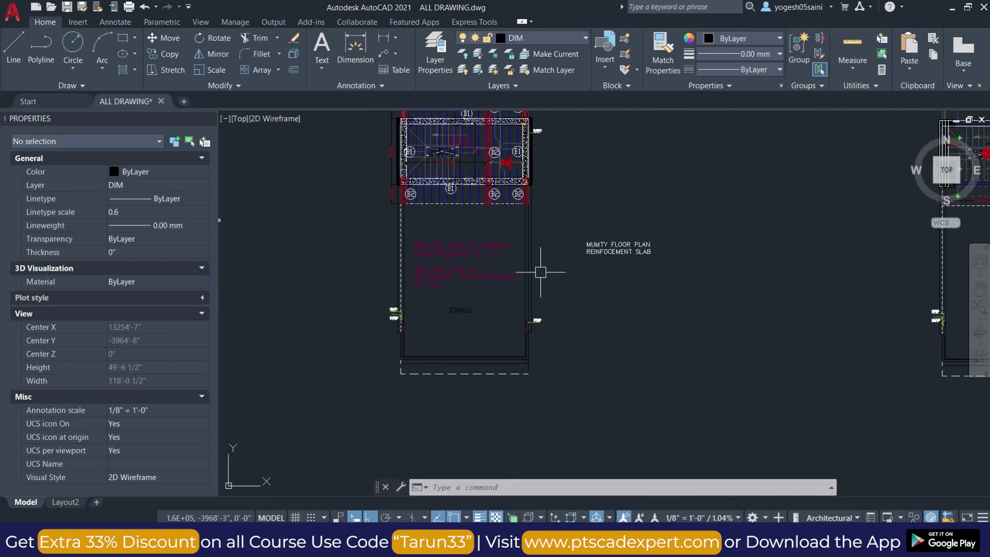
middle_drag(540, 272, 563, 392)
scroll(562, 392, up, 2)
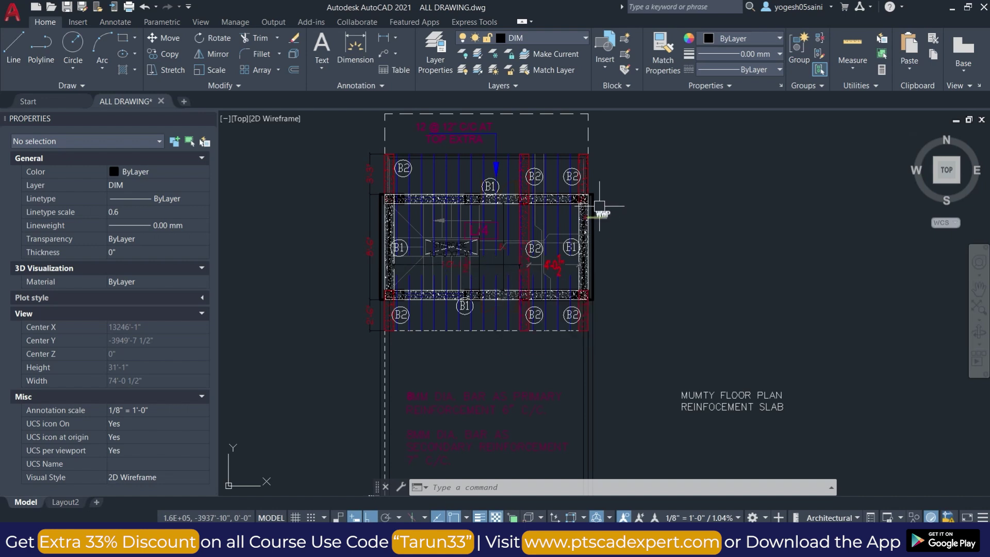
Review the slab top with its B1 and B2 beam marks and bar notes
scroll(626, 325, up, 1)
scroll(585, 287, down, 2)
scroll(530, 420, down, 1)
scroll(552, 342, up, 4)
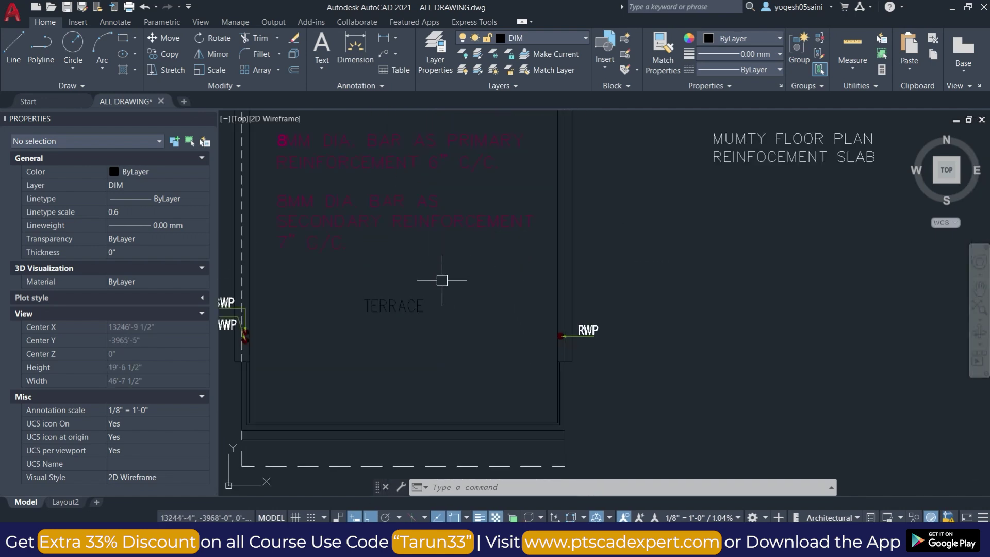
scroll(444, 349, down, 2)
middle_drag(444, 349, 484, 354)
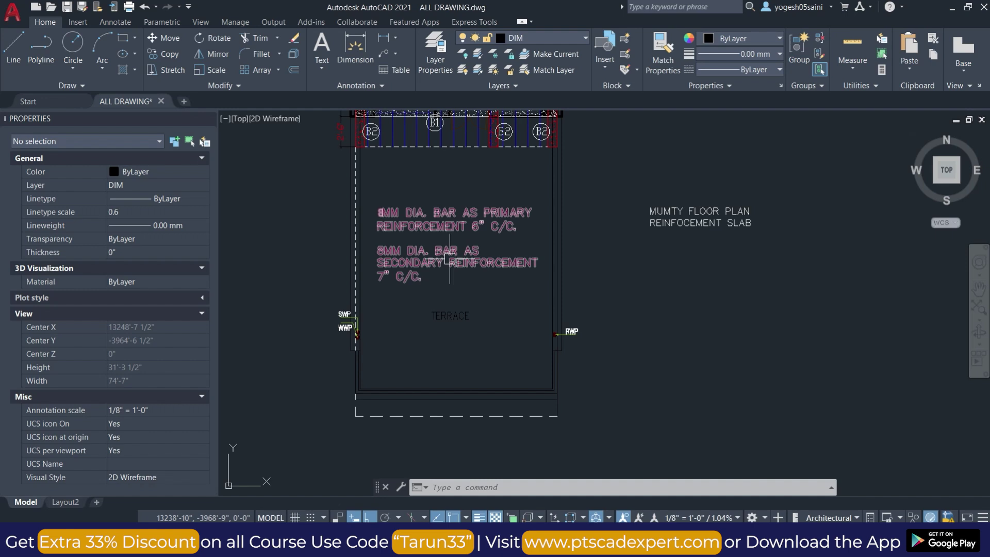
Recentre the terrace plan and reveal the staircase plan above it
scroll(449, 259, down, 4)
middle_drag(796, 303, 641, 298)
scroll(641, 299, up, 4)
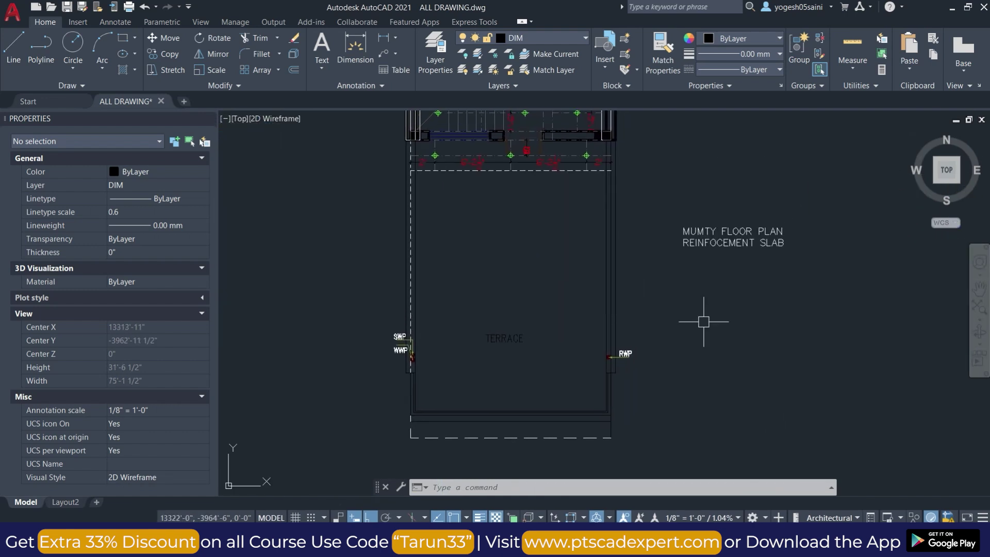
middle_drag(704, 322, 732, 454)
Centre and zoom into the Mumty staircase slab plan
middle_drag(653, 347, 624, 308)
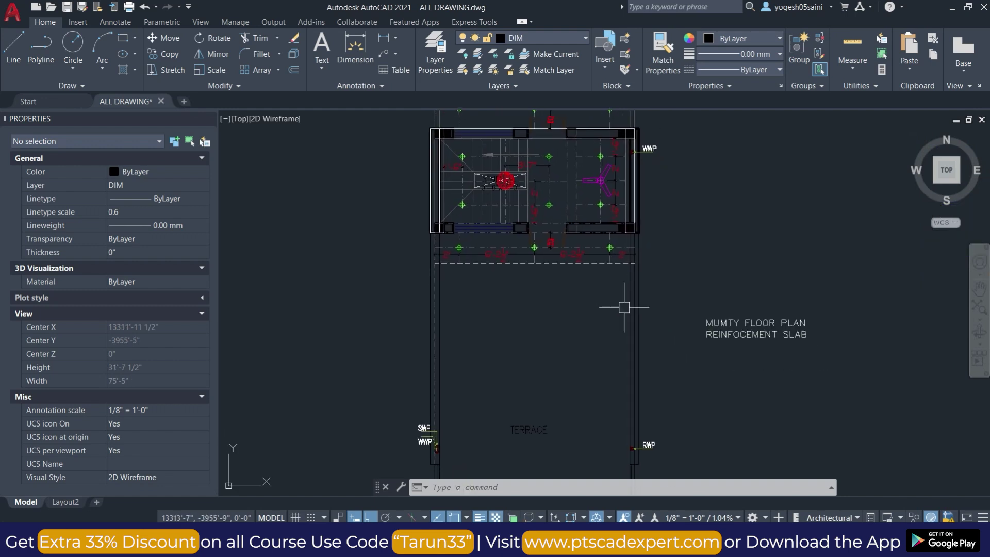
scroll(624, 308, down, 4)
scroll(248, 284, up, 2)
middle_drag(248, 284, 508, 281)
scroll(508, 281, up, 2)
scroll(508, 281, up, 2)
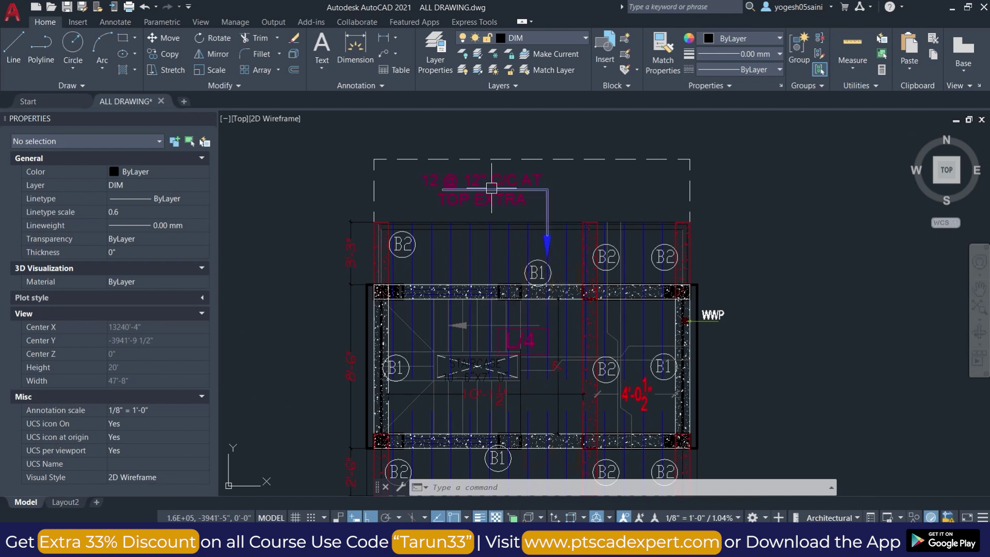
scroll(539, 316, down, 2)
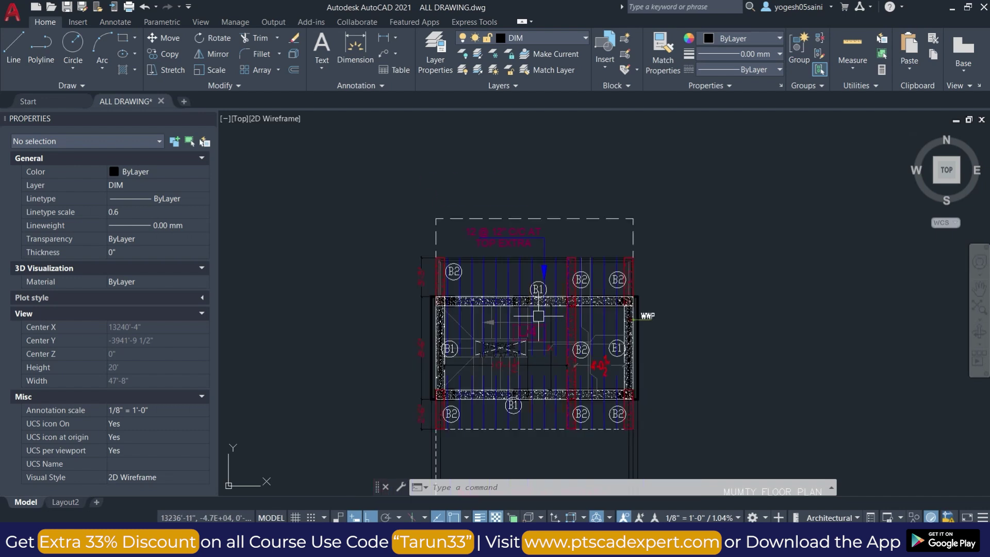
scroll(613, 302, down, 4)
Place the slab plan at left and review it beside neighbouring Mumty plans
middle_drag(642, 364, 386, 252)
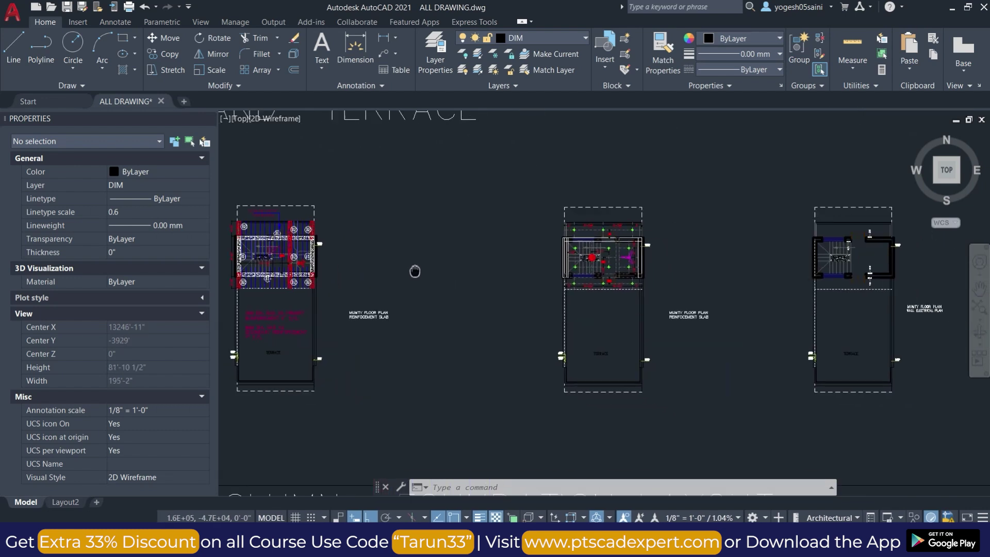
scroll(593, 293, up, 4)
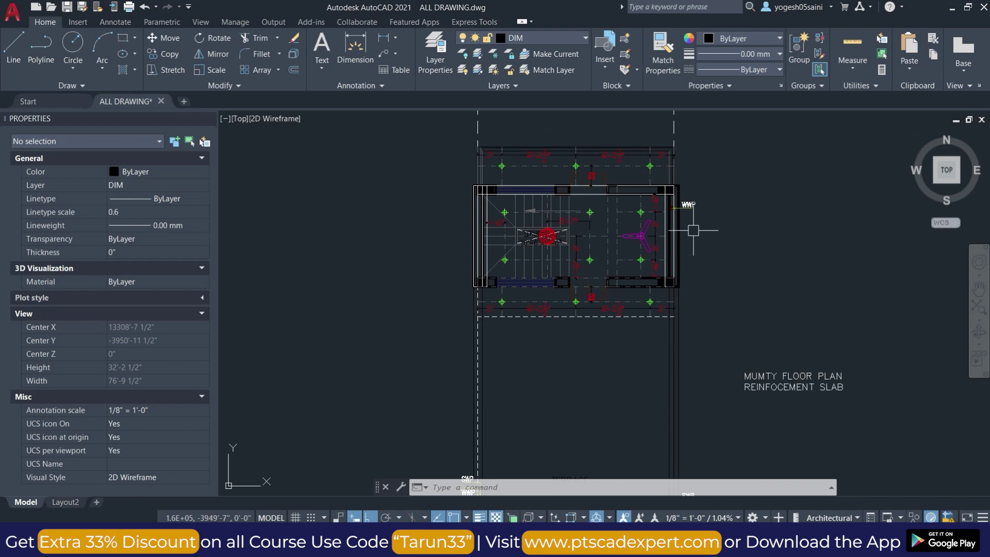
scroll(593, 189, up, 4)
scroll(368, 261, down, 2)
scroll(368, 261, down, 2)
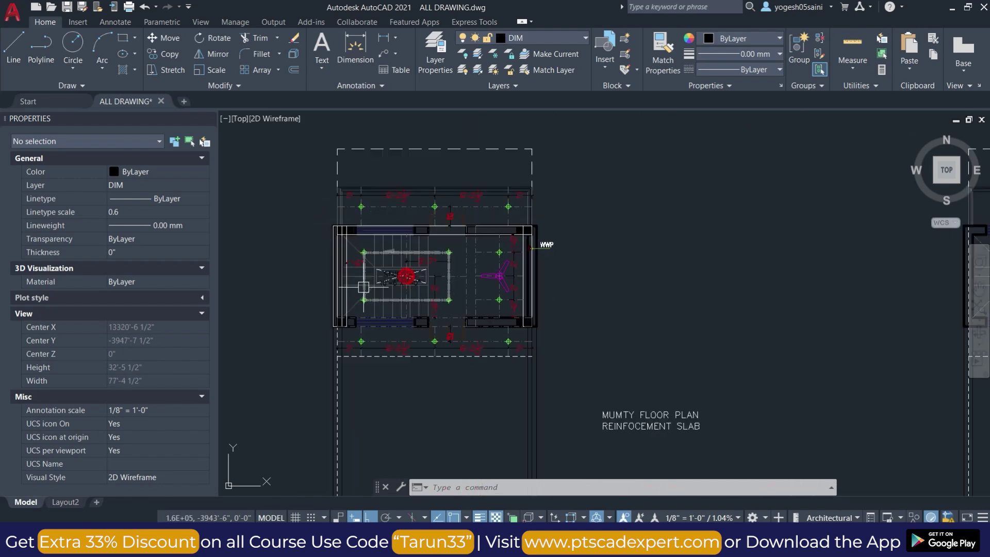
scroll(387, 268, up, 2)
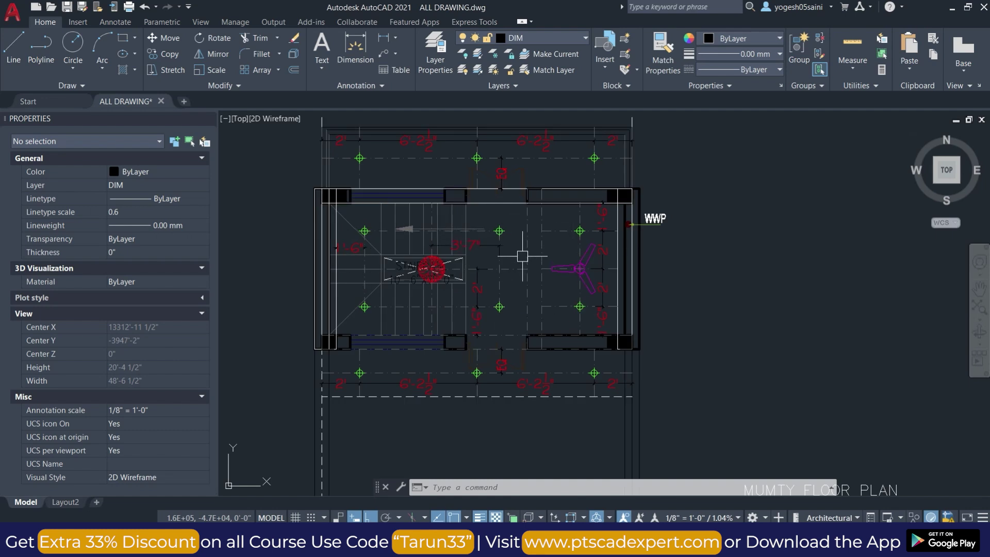
scroll(528, 238, up, 2)
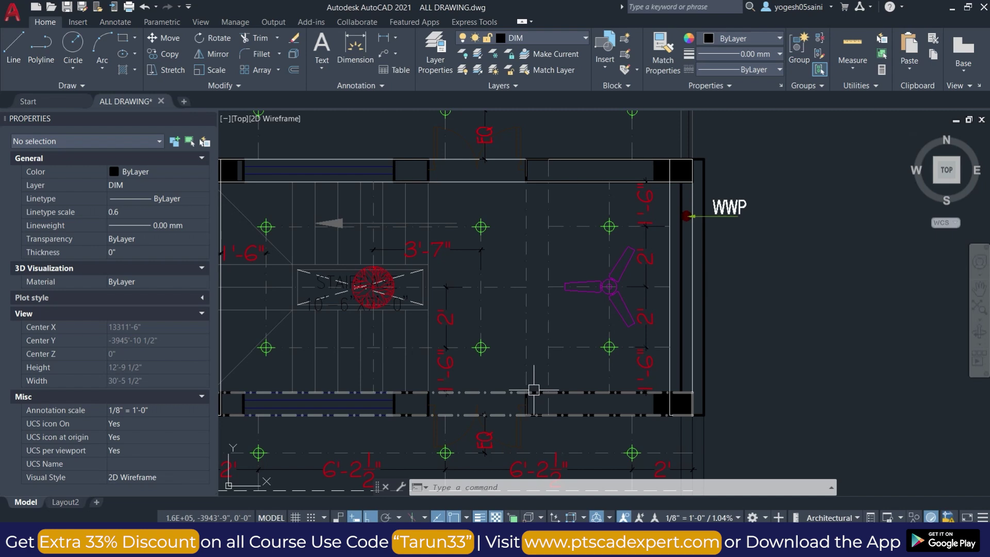
scroll(534, 390, down, 3)
scroll(534, 390, down, 3)
Review the Mumty wall electrical plan, then show the plumbing plan beside it
middle_drag(317, 347, 430, 252)
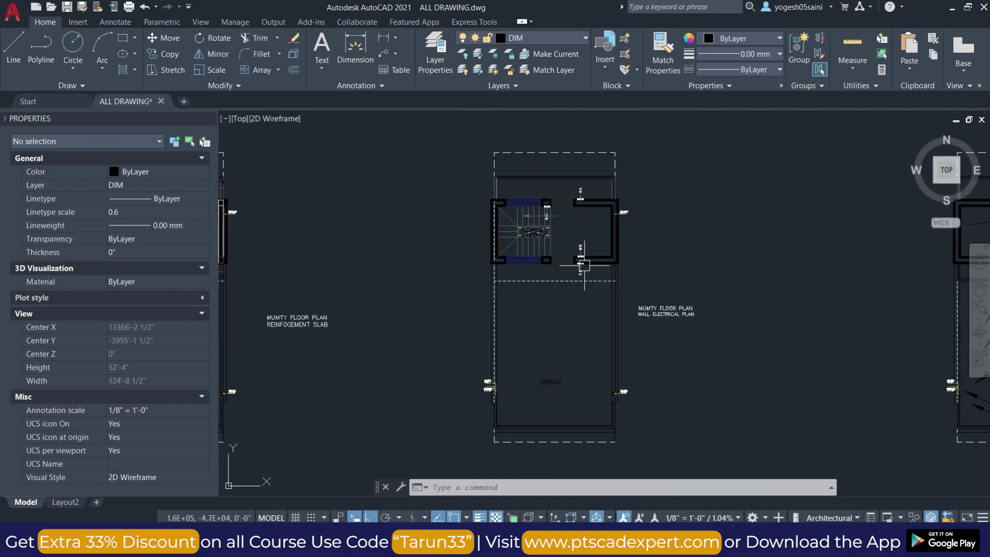
scroll(601, 199, up, 2)
scroll(609, 212, up, 2)
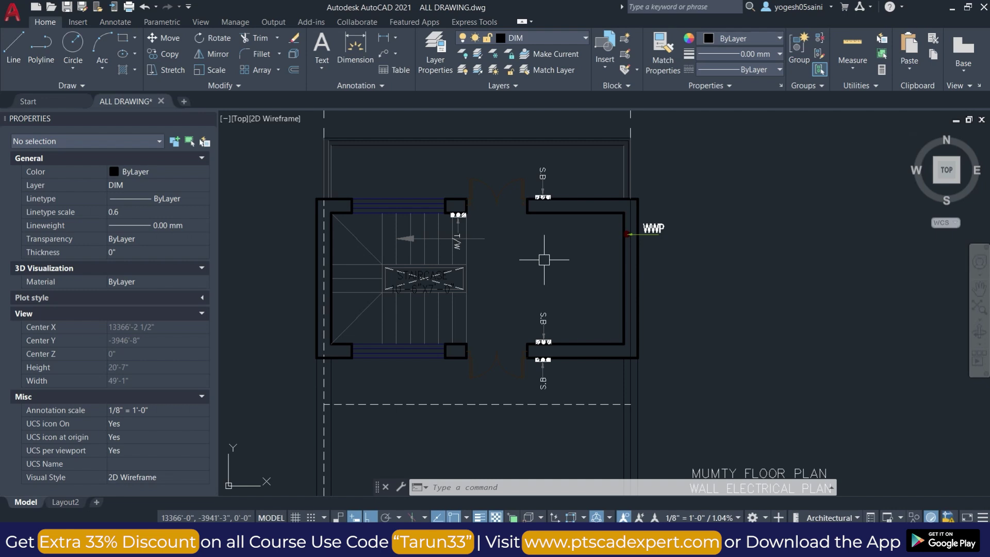
scroll(544, 260, down, 5)
scroll(420, 209, up, 2)
scroll(420, 209, up, 2)
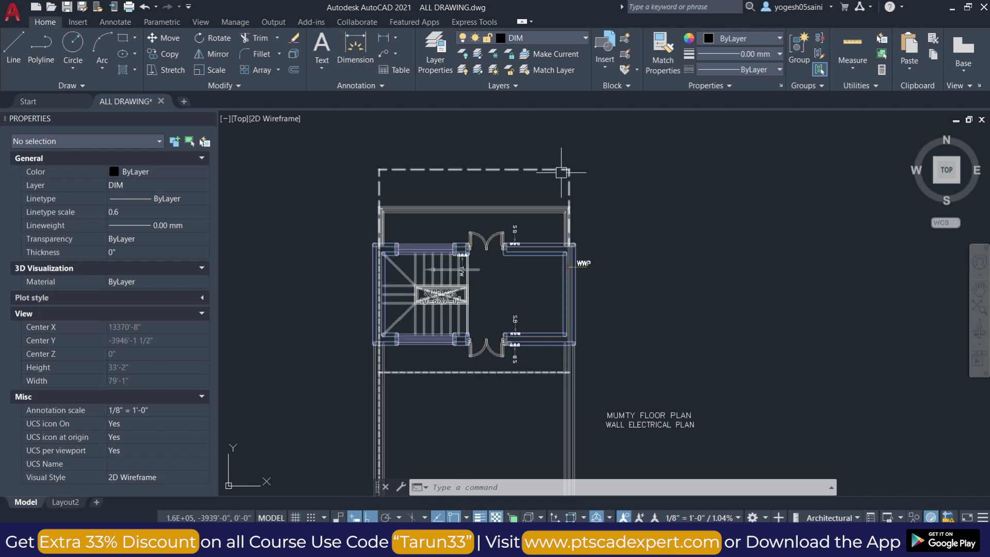
scroll(562, 172, down, 4)
middle_drag(618, 294, 482, 316)
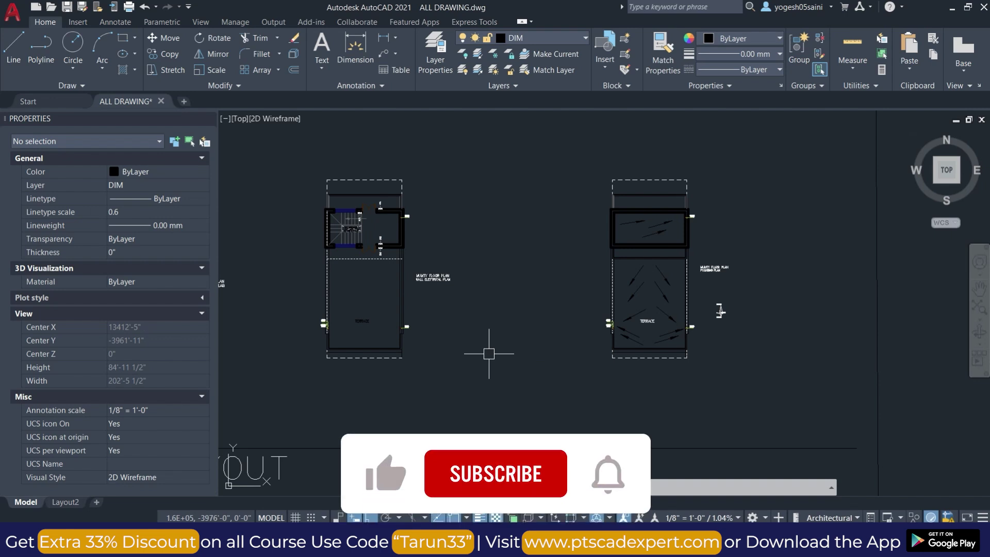
Zoom into the Mumty plumbing plan terrace showing the SWP, WWP and RWP pipes
scroll(677, 248, up, 2)
middle_drag(678, 249, 590, 247)
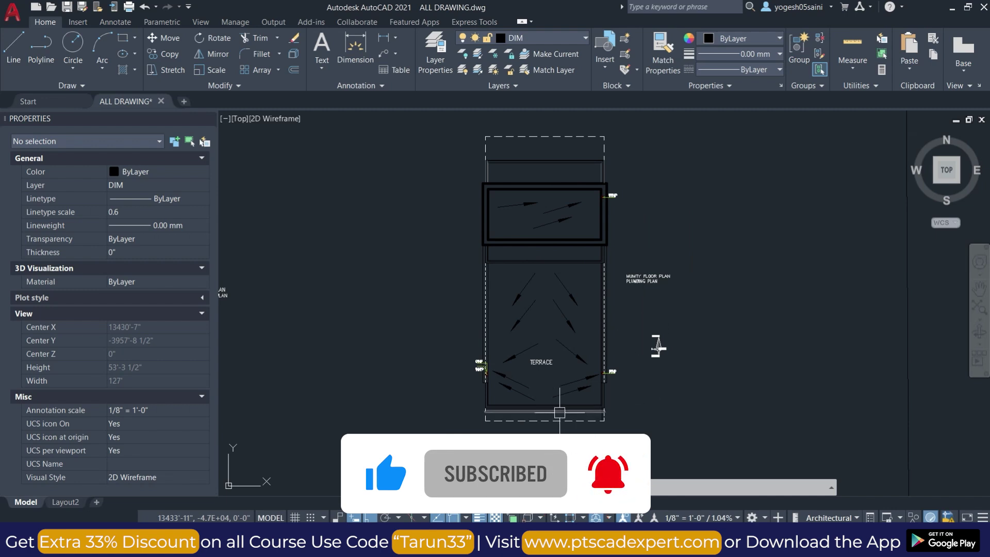
scroll(658, 346, up, 2)
scroll(495, 361, up, 3)
middle_drag(469, 330, 651, 269)
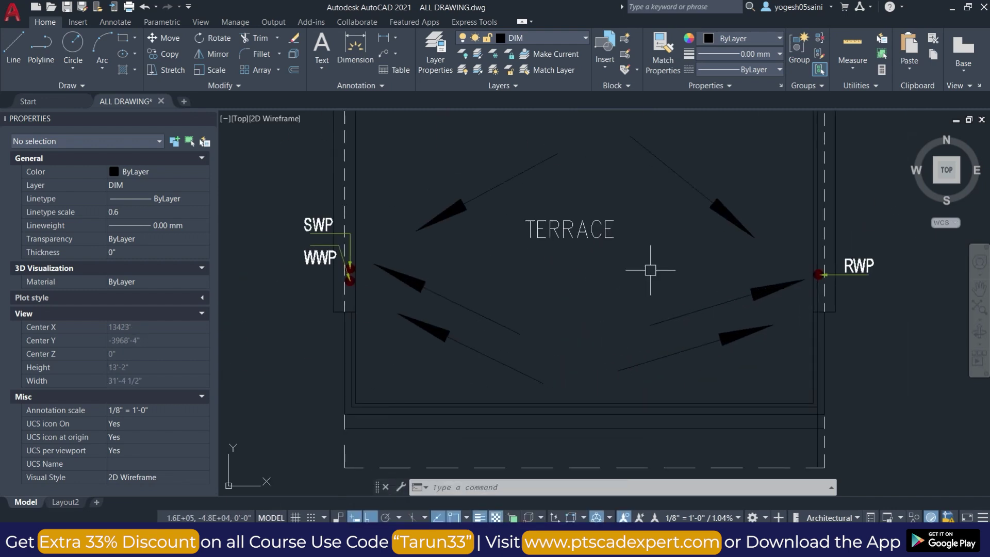
Pan up to the upper roof box with three slope arrows draining toward the WWP outlet
scroll(651, 270, down, 2)
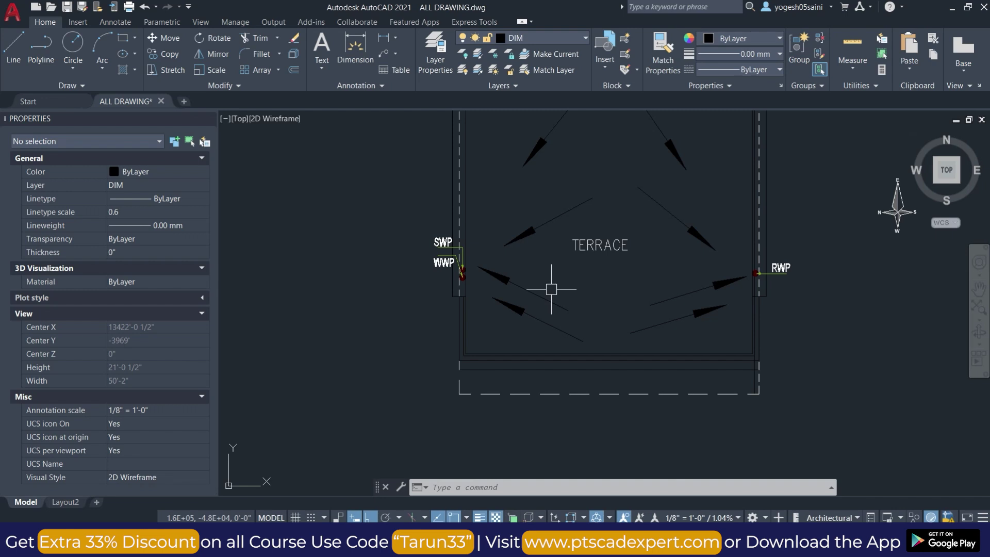
scroll(551, 289, down, 2)
scroll(578, 279, down, 2)
middle_drag(571, 277, 574, 355)
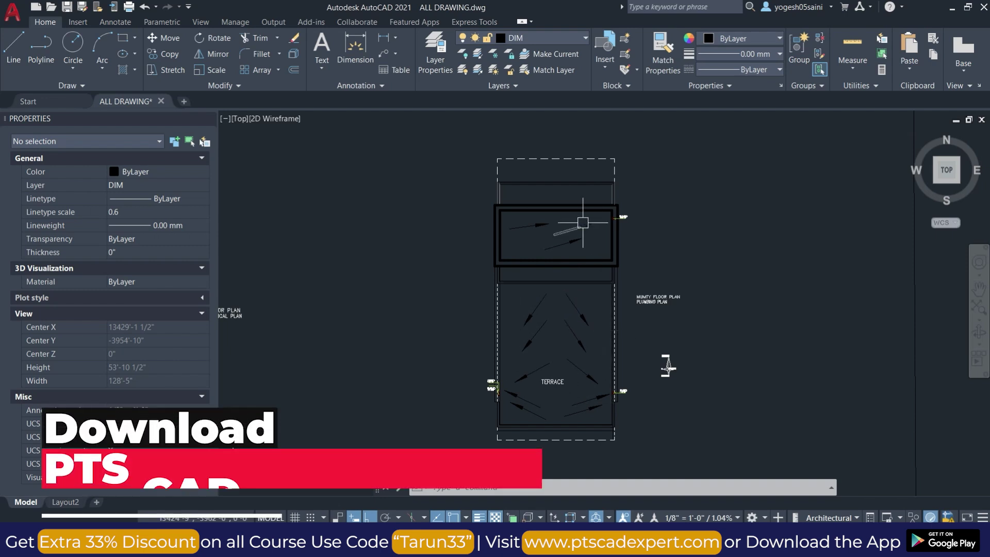
scroll(586, 223, up, 2)
scroll(597, 249, up, 4)
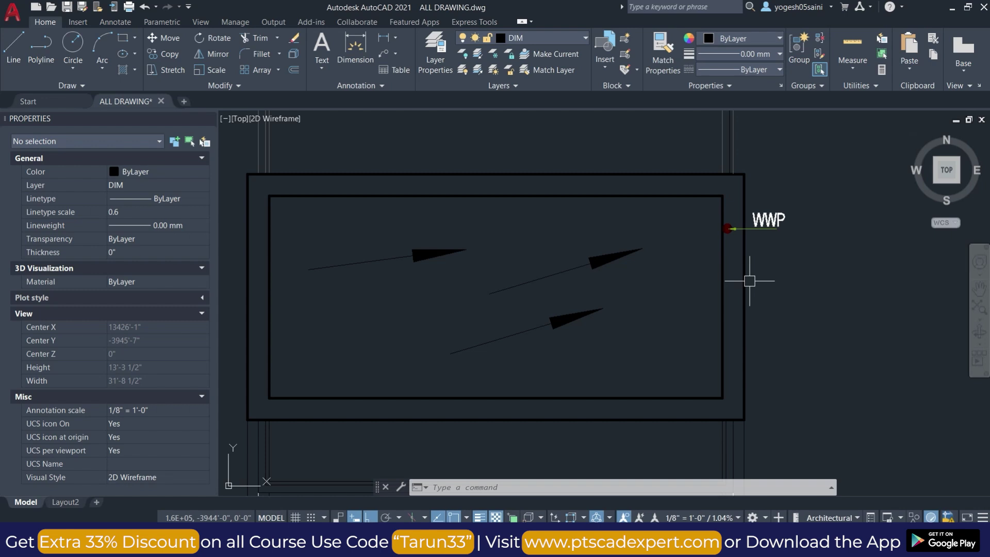
scroll(749, 281, down, 15)
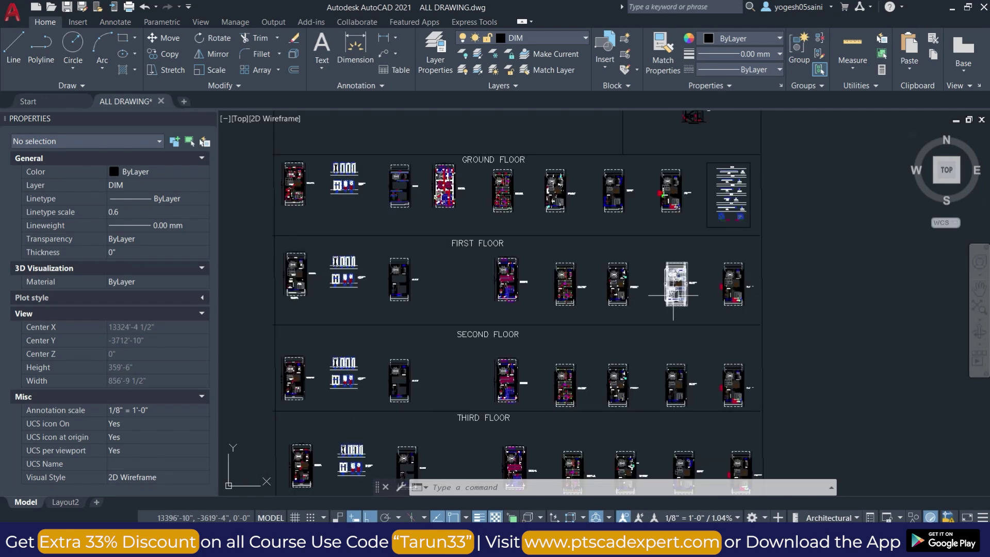